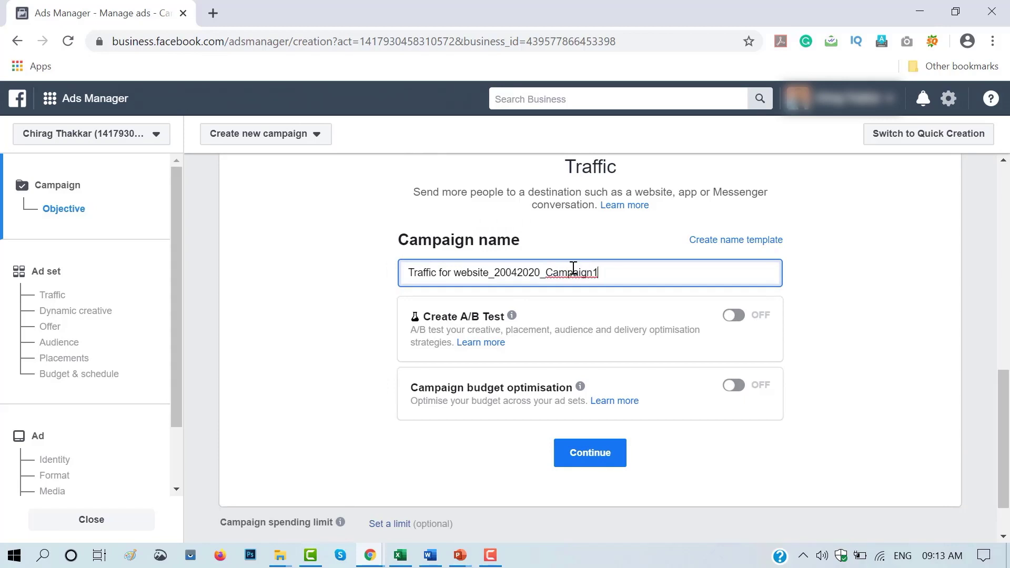
Step: Continue with the campaign name Traffic for website_20042020_Campaign1 and name the ad set Traffic for website_20042020_Campaign1_Adset1
click(572, 271)
click(585, 362)
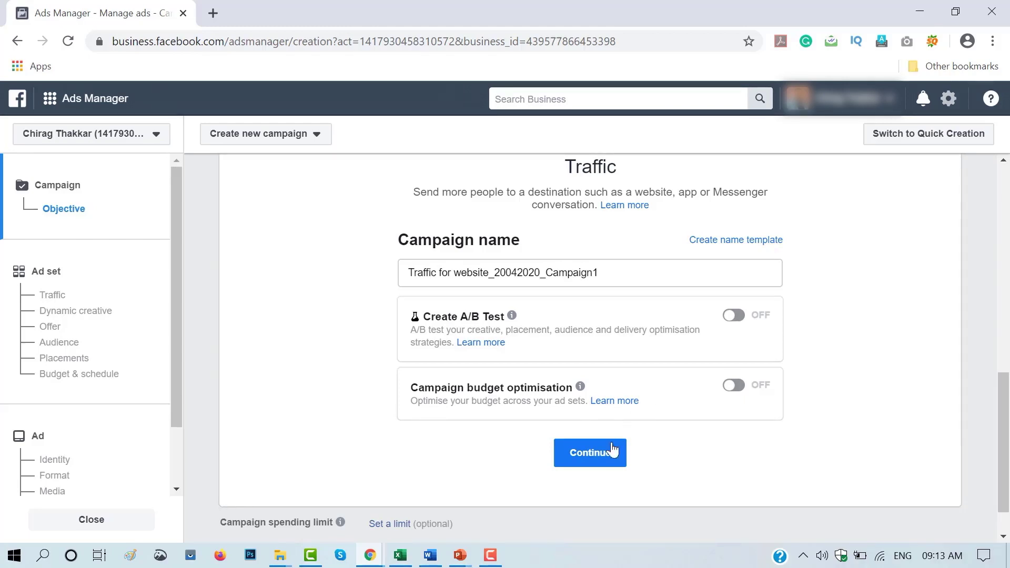
click(590, 453)
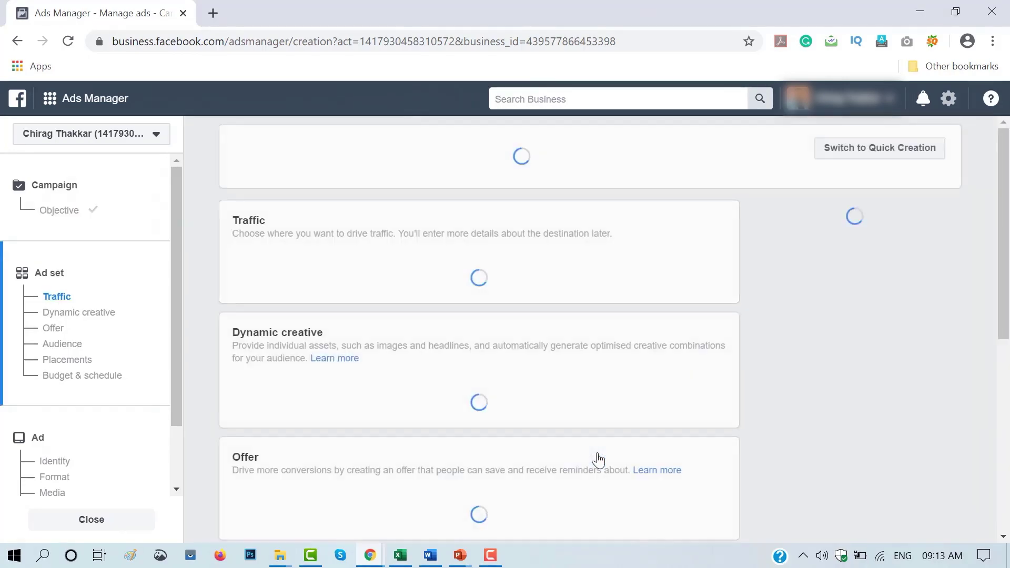
text(et1)
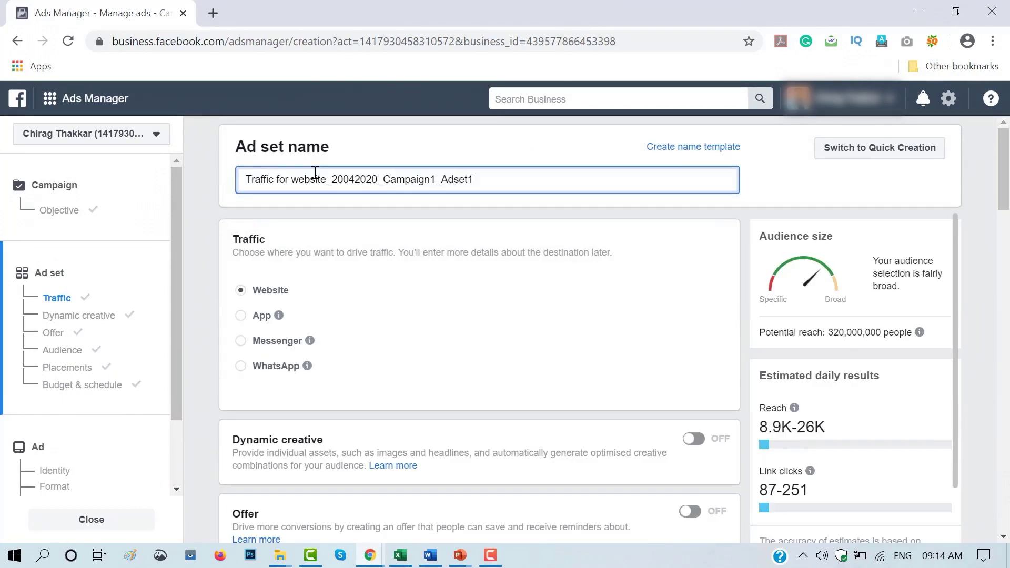
click(476, 233)
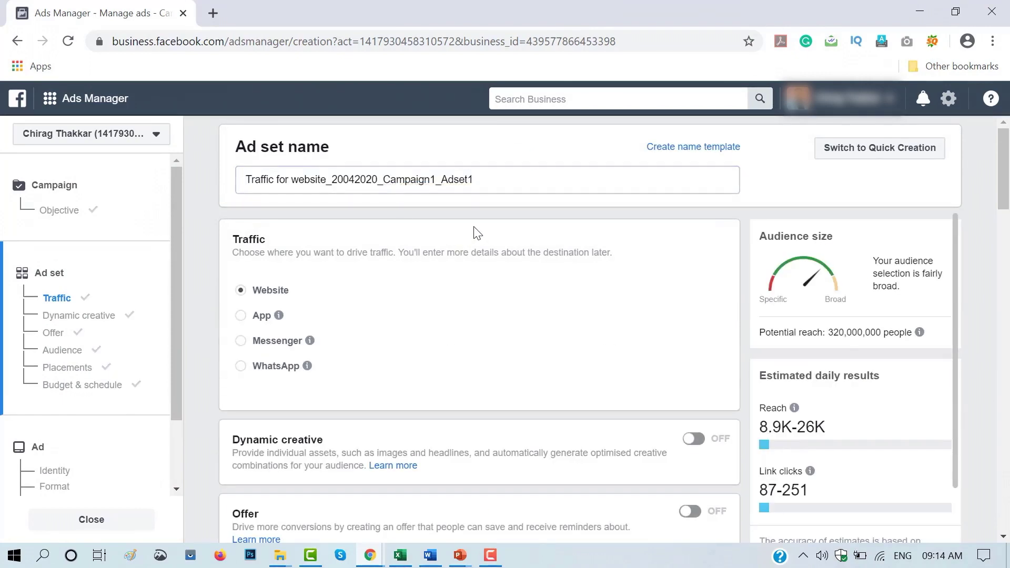
Step: Try WhatsApp as the traffic destination with the personal Page, cancel the account connection and return to Website
click(240, 366)
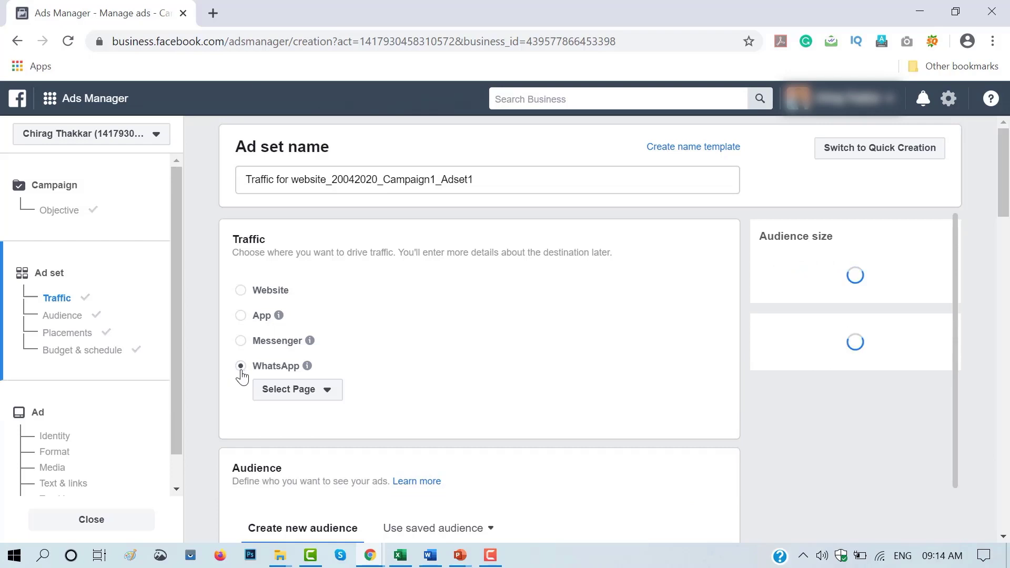
click(287, 392)
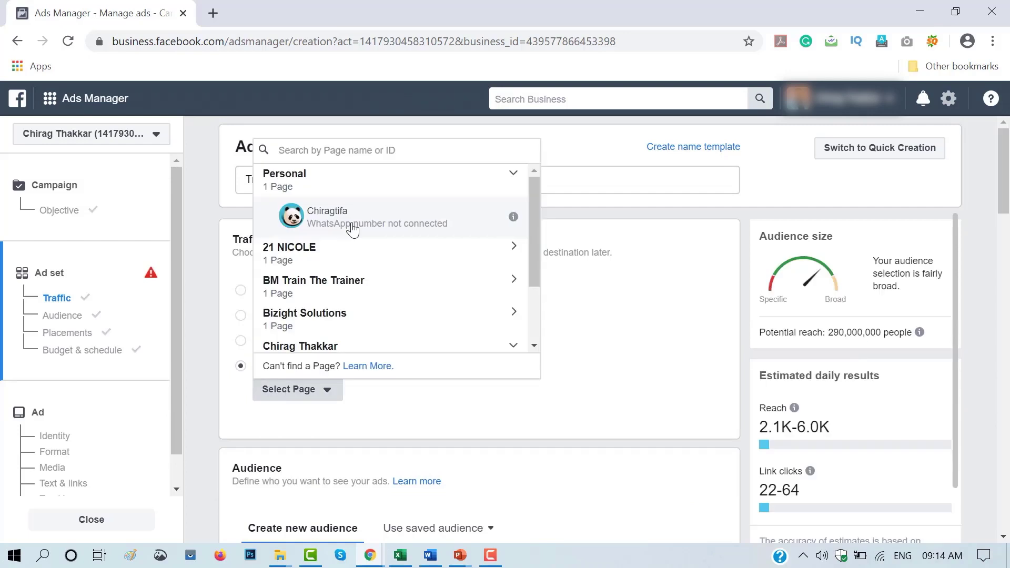
click(352, 229)
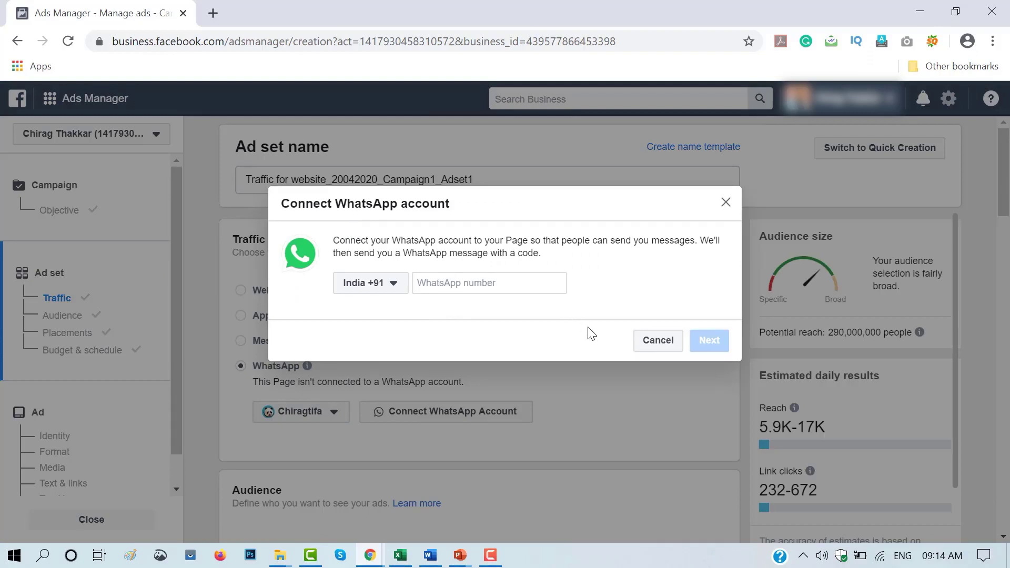
click(643, 339)
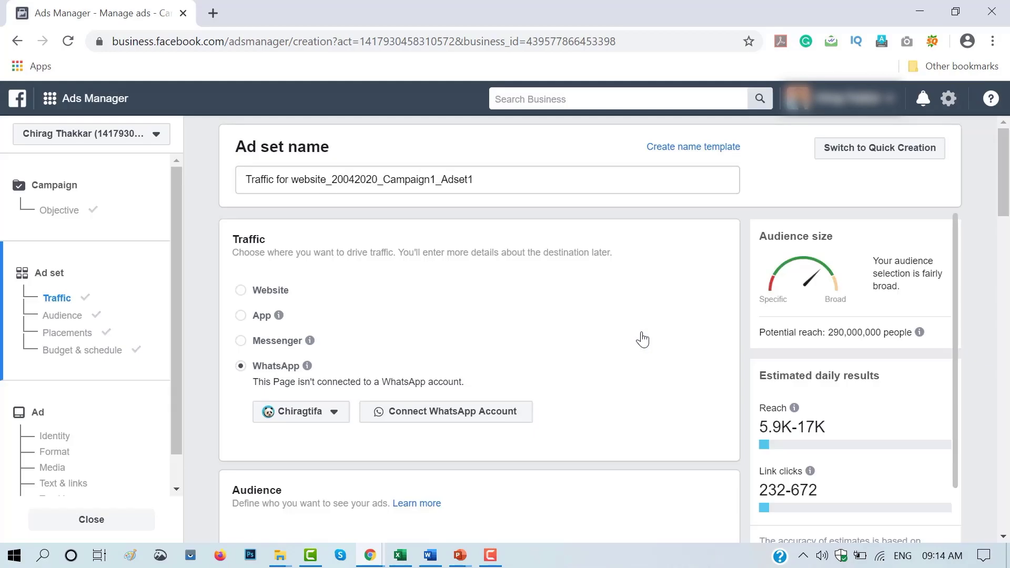
click(241, 291)
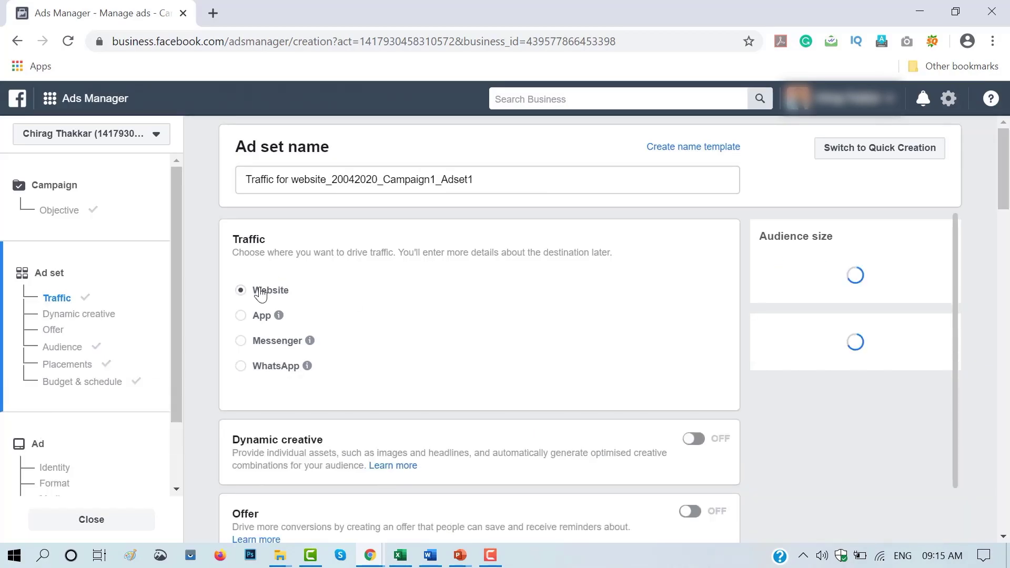
Step: Examine the sources offered for a new Custom Audience and close the dialog without creating one
scroll(473, 326, down, 2)
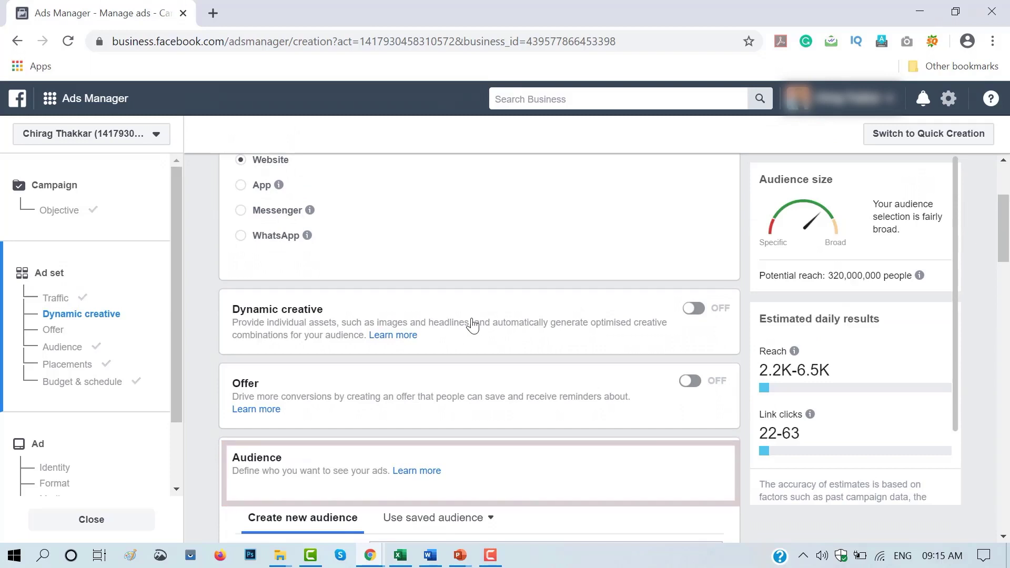
scroll(505, 295, down, 5)
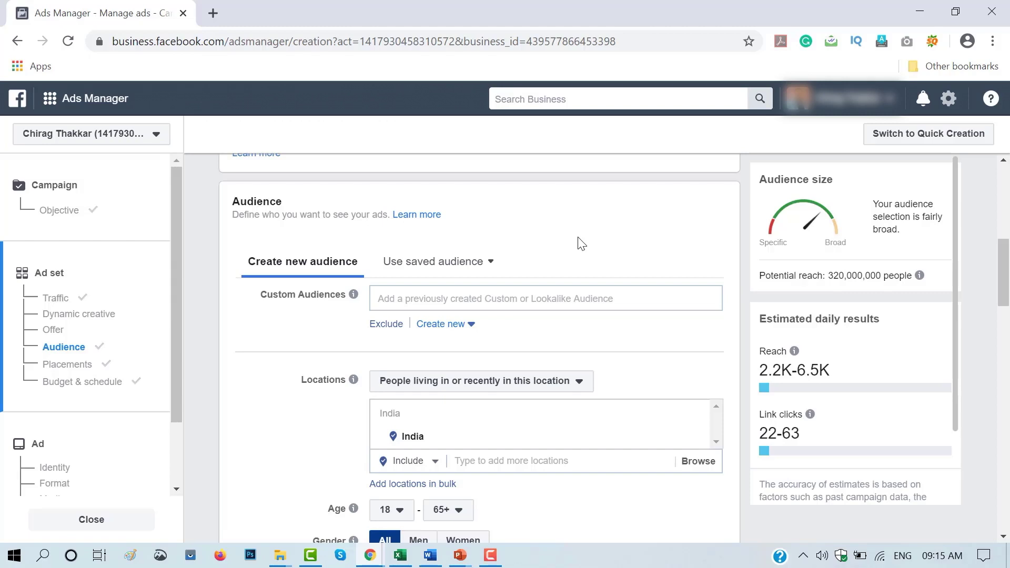
click(447, 333)
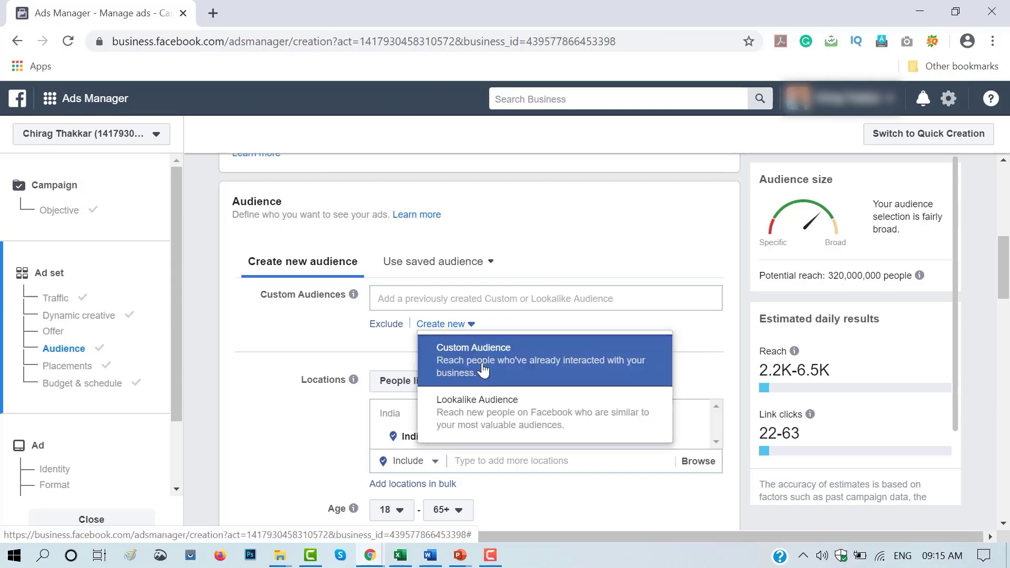
click(651, 364)
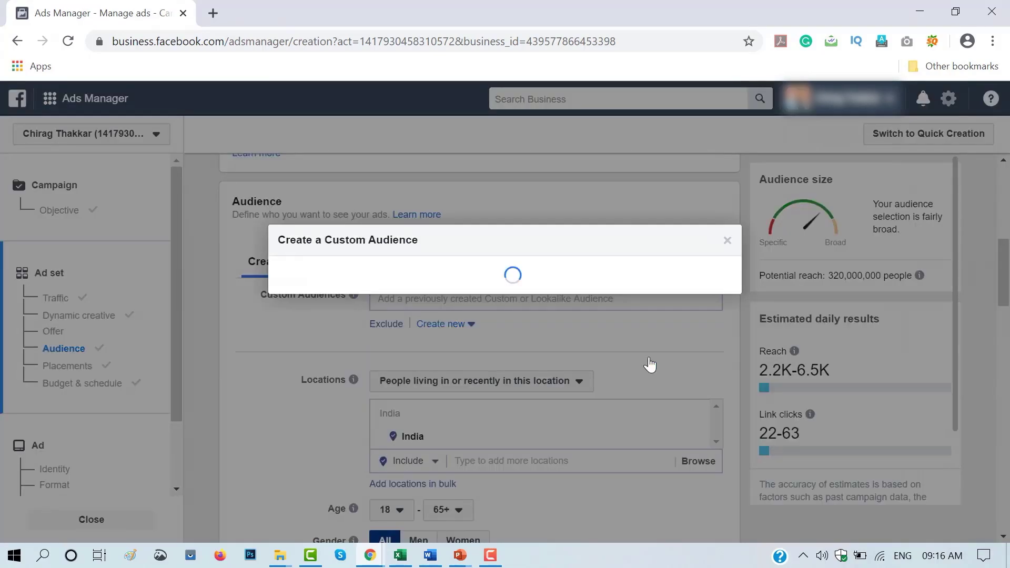
scroll(737, 447, down, 1)
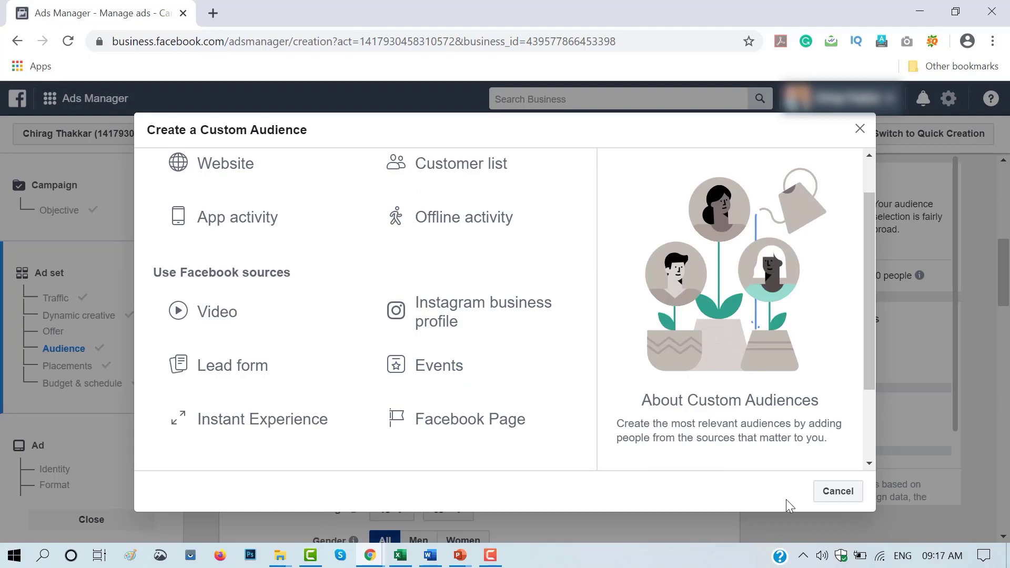
click(834, 491)
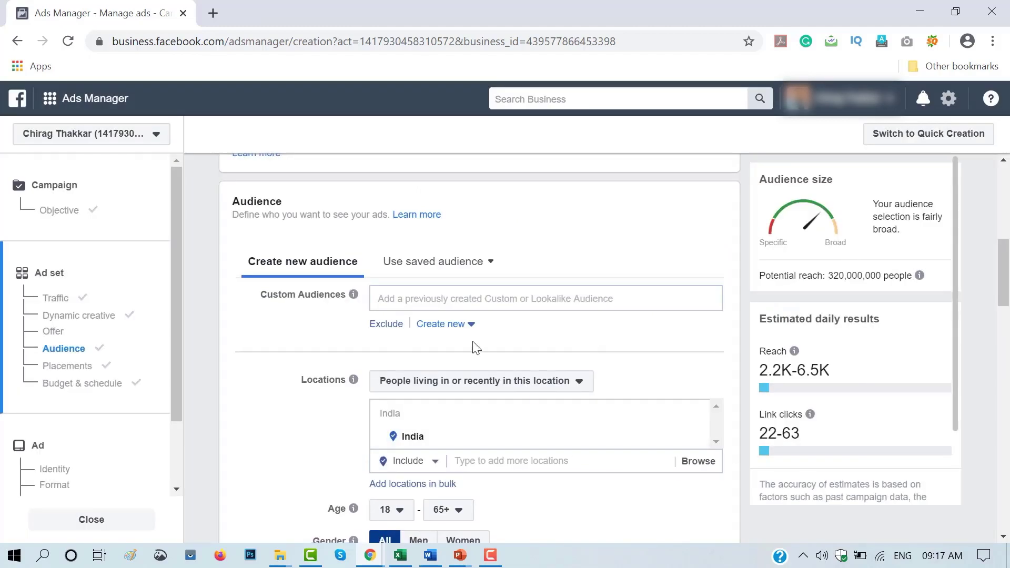
Step: Examine the source, location and audience size settings for a new Lookalike Audience and cancel without creating it
click(461, 325)
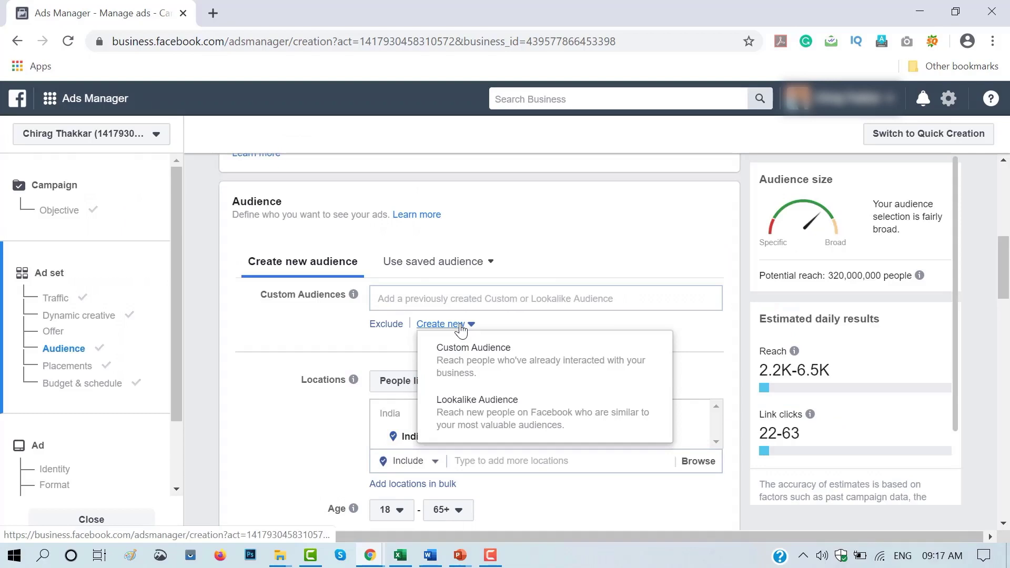
click(477, 412)
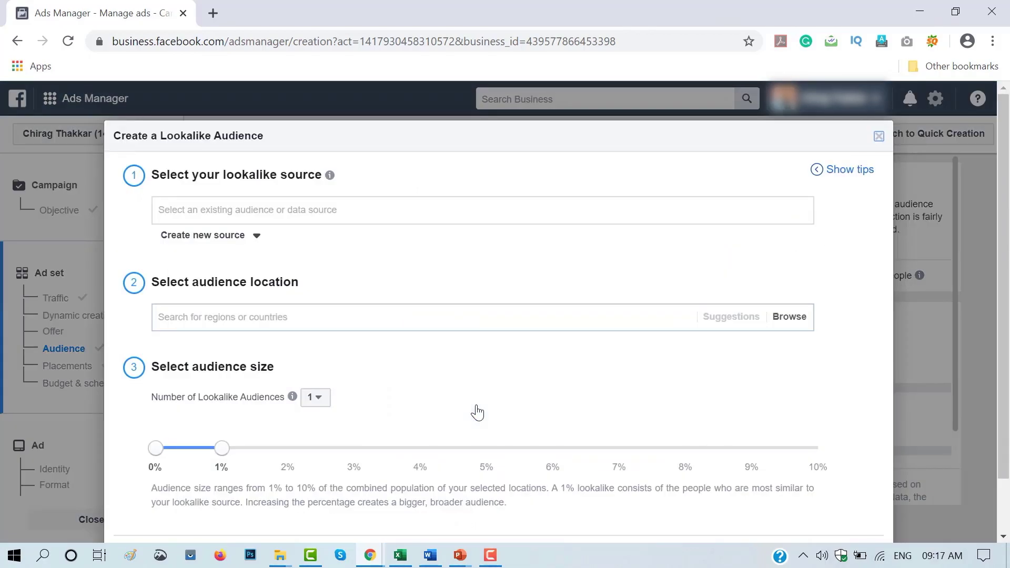
click(534, 319)
scroll(493, 392, down, 1)
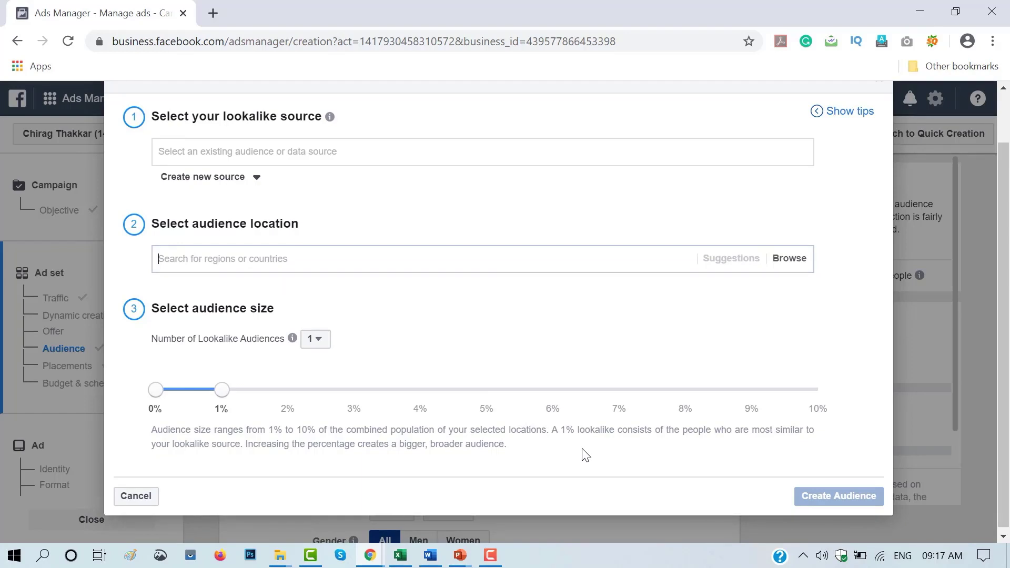
click(135, 497)
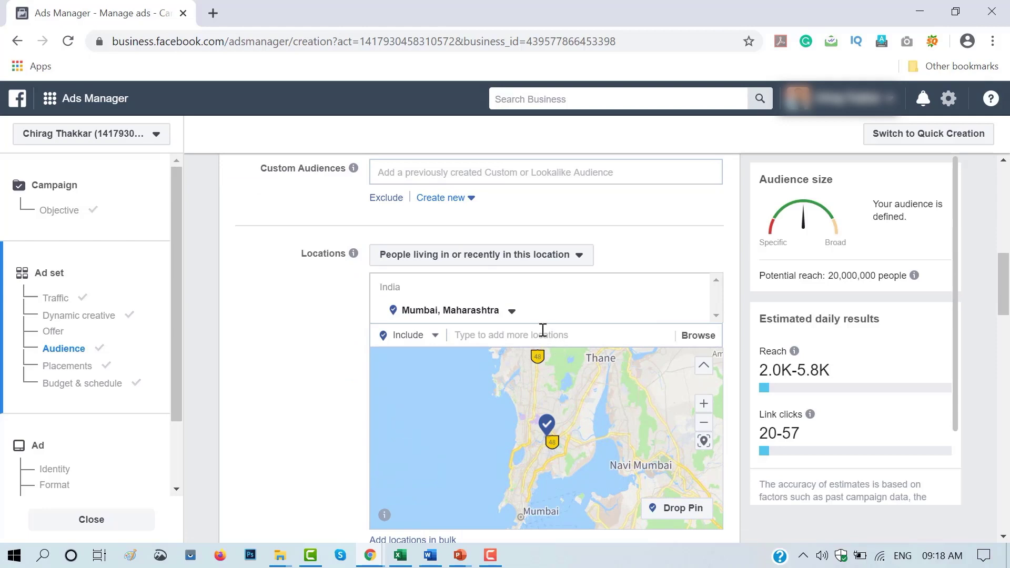
Step: Target cities within a radius around Mumbai, Maharashtra, and set that radius to 50 km
click(513, 314)
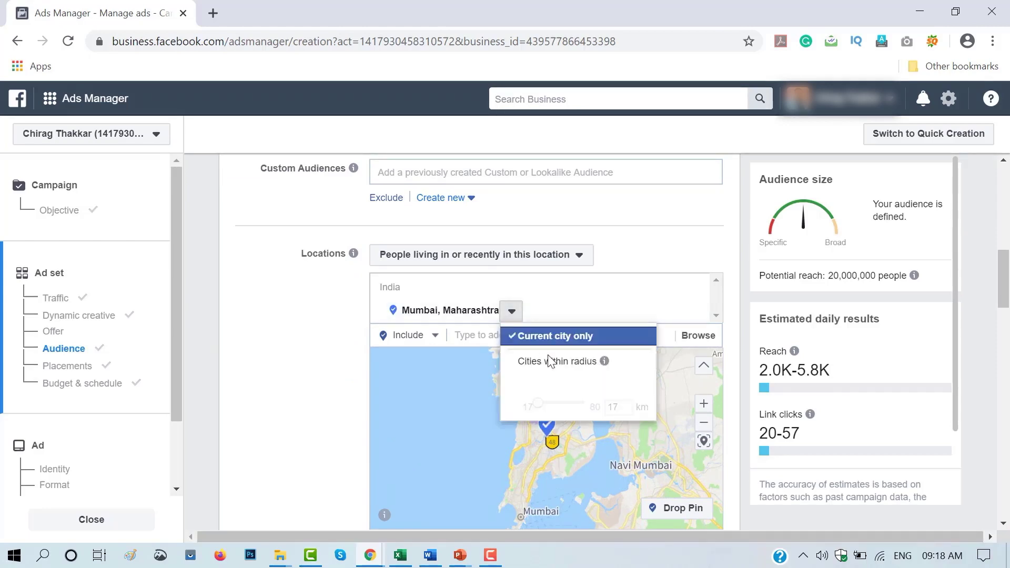
click(585, 371)
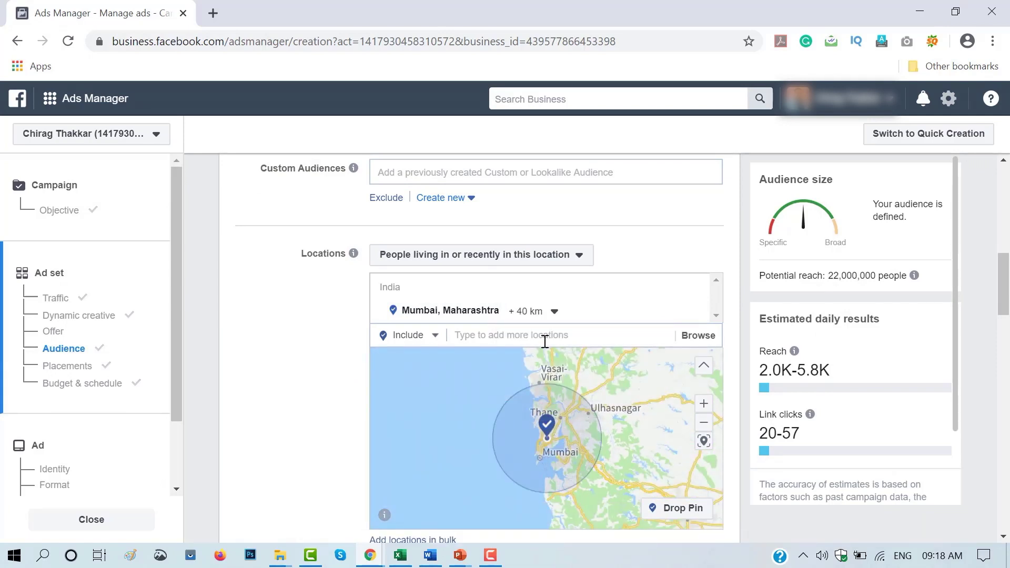
click(534, 312)
double_click(613, 407)
text(50)
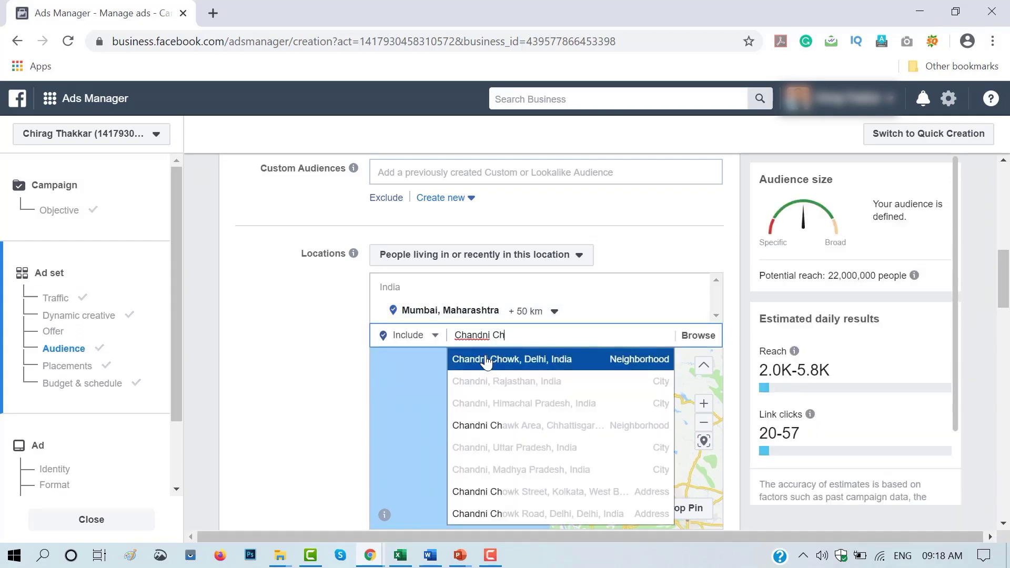
Step: Try neighbourhood targeting by adding Chandni Chowk, Delhi and Andheri West, Maharashtra as audience locations
click(485, 362)
text(Andheri)
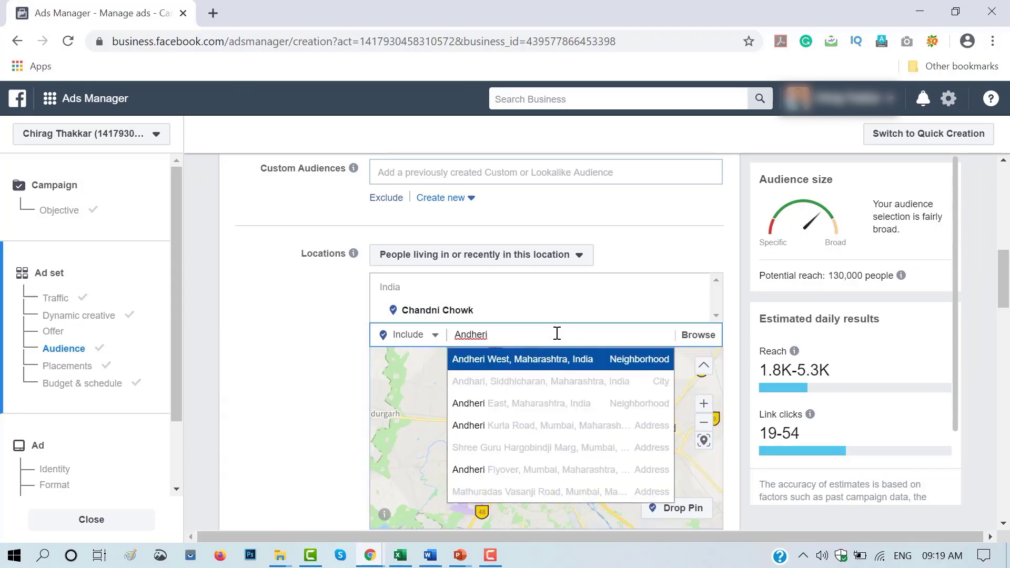
click(558, 360)
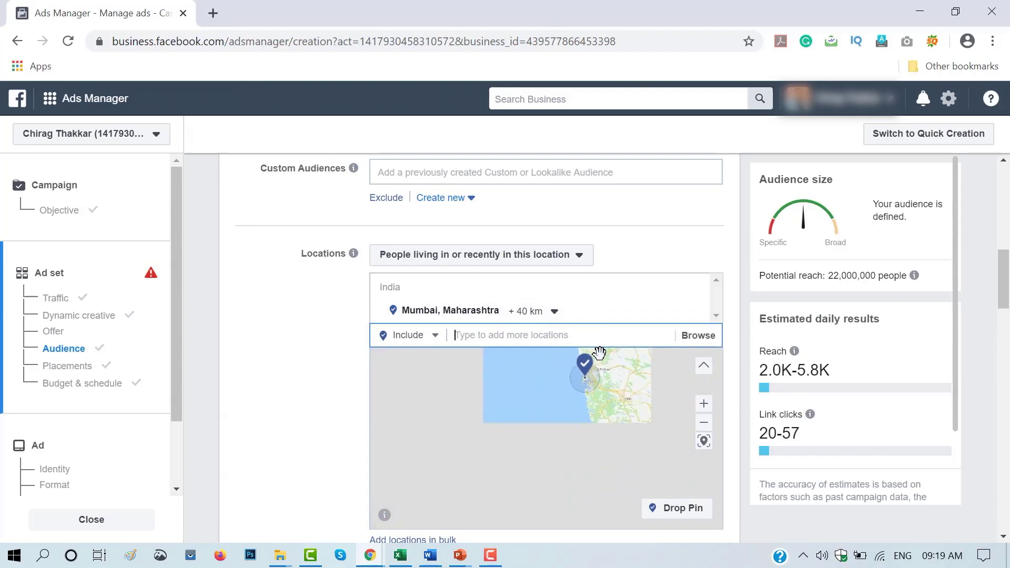
Step: Examine the choices for how people relate to the location, including the explanation of "People living in or recently in this location"
scroll(294, 402, down, 1)
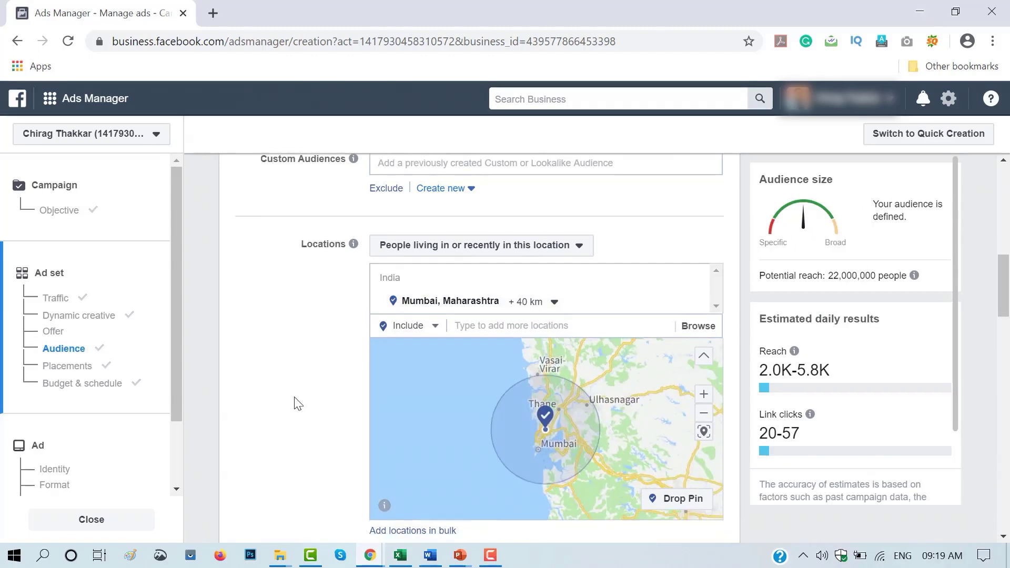
click(528, 181)
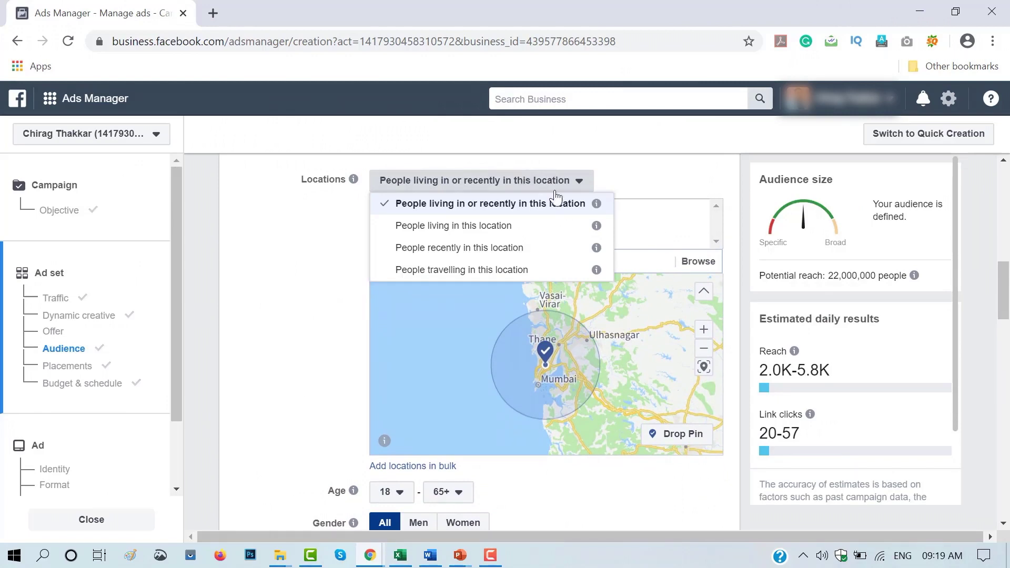
mouse_move(598, 210)
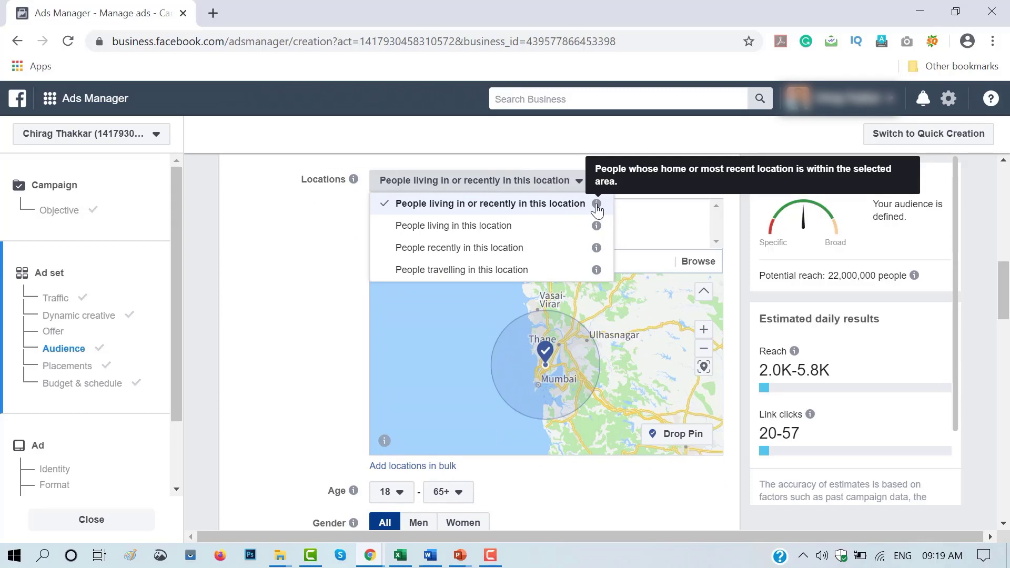
click(273, 342)
Step: Set the audience age range to 30–45
scroll(273, 343, down, 3)
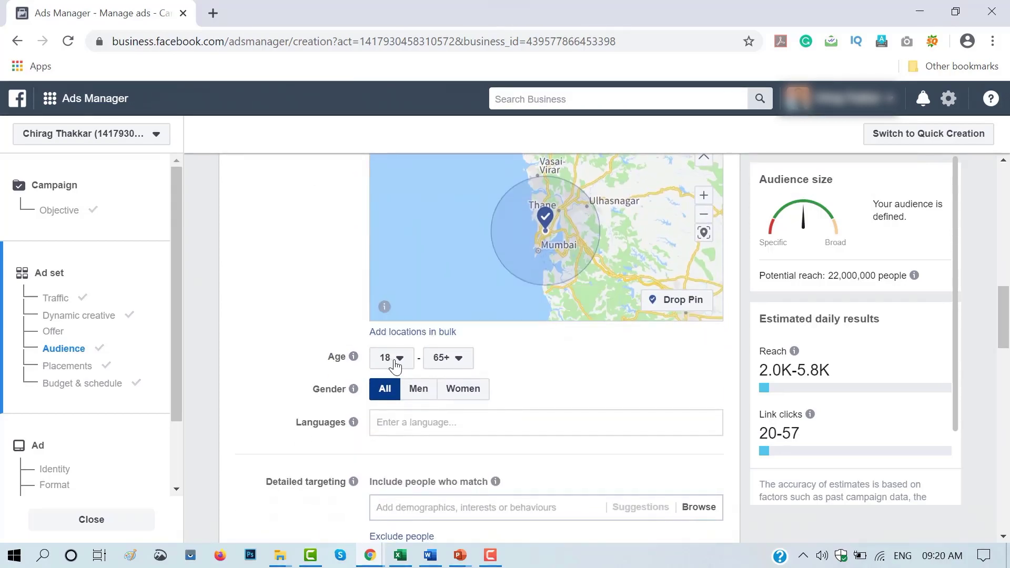
click(396, 359)
scroll(391, 442, down, 3)
scroll(390, 442, down, 2)
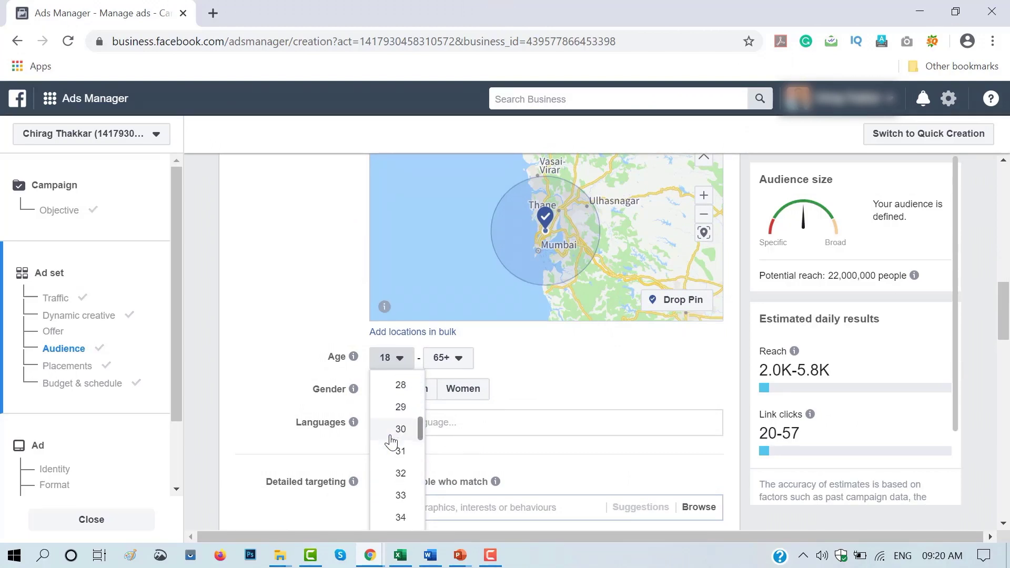
click(393, 431)
click(448, 357)
click(457, 393)
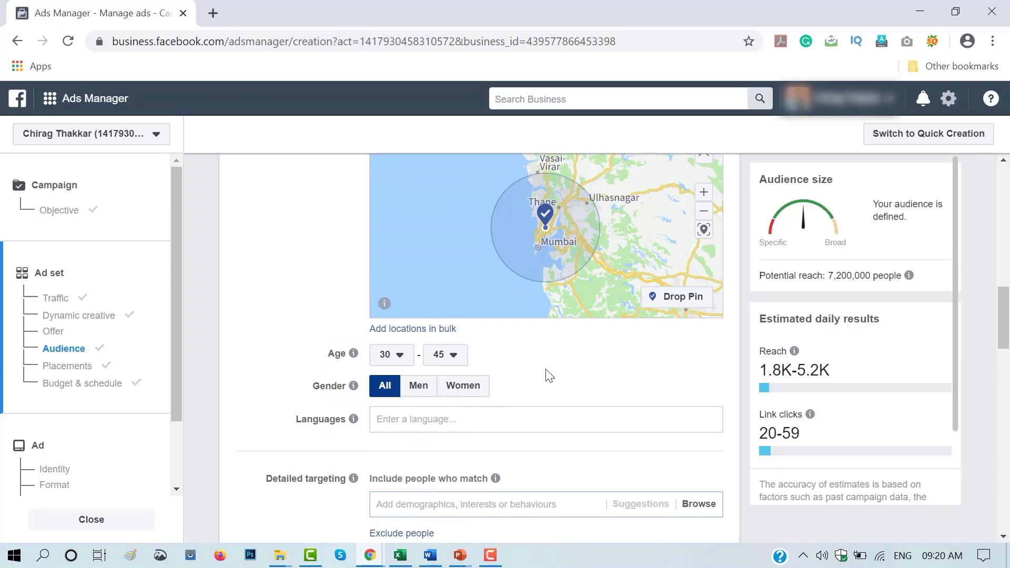
Step: Try adding Gujarati, Marathi and Hindi as the audience languages
scroll(549, 375, down, 1)
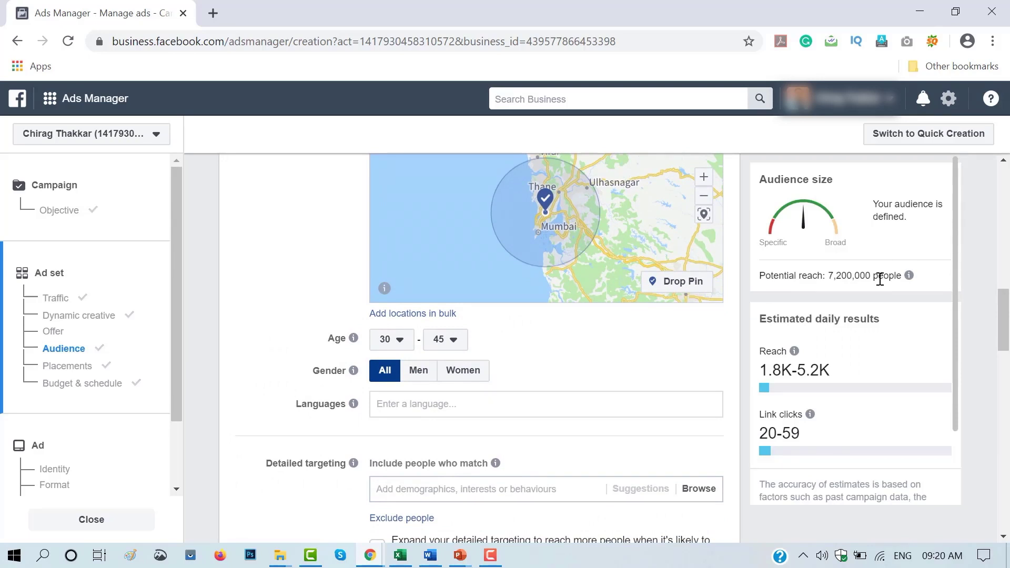
scroll(879, 279, down, 1)
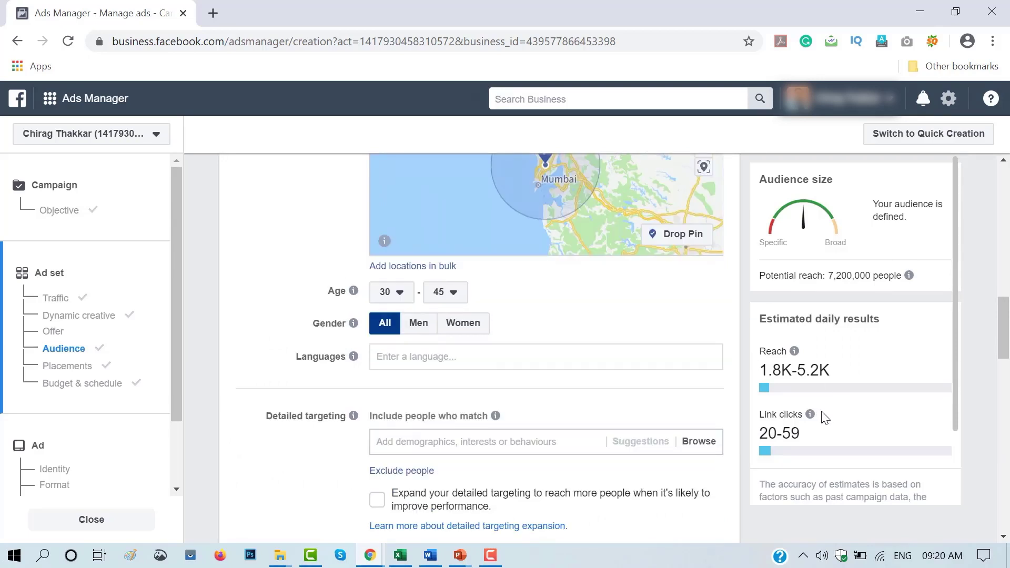
mouse_move(794, 352)
mouse_move(331, 351)
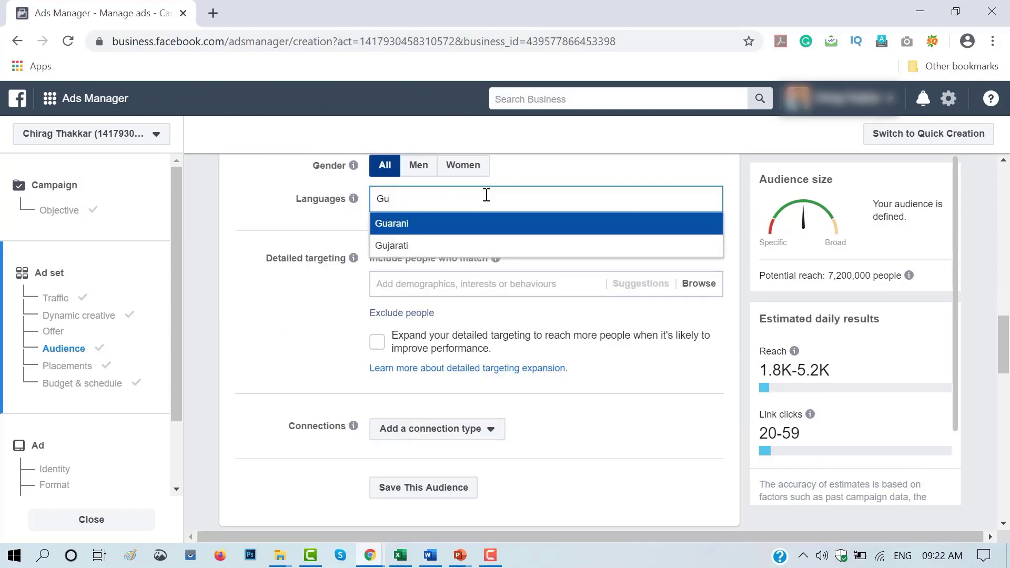
text(arati)
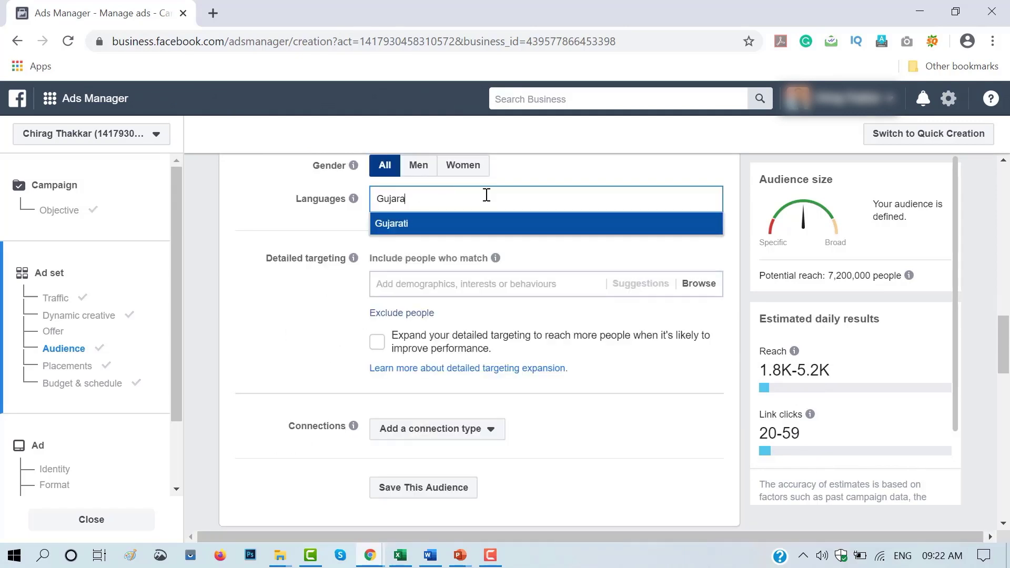
key(Return)
text(Marathi)
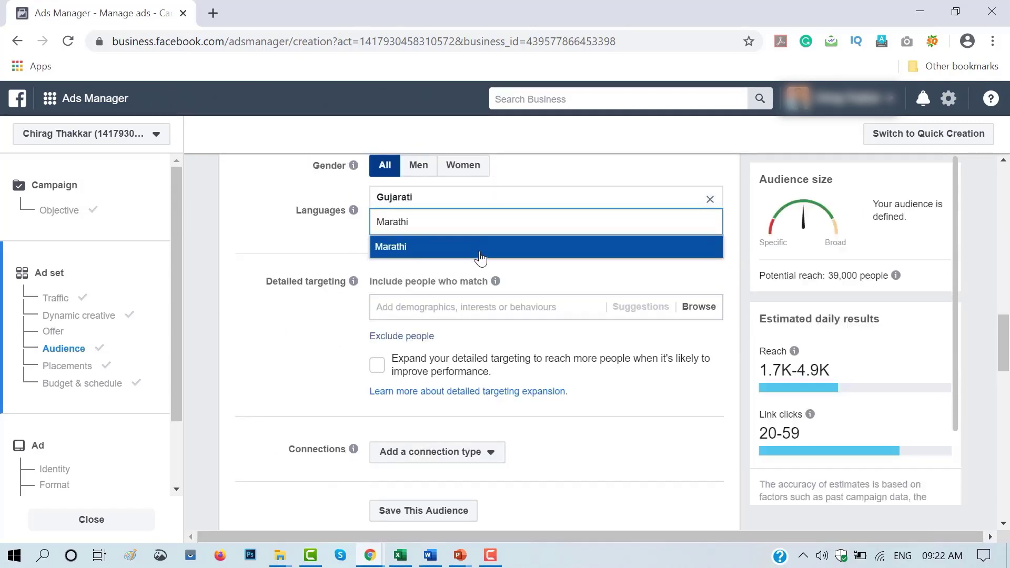
click(480, 258)
text(Hindi)
click(480, 266)
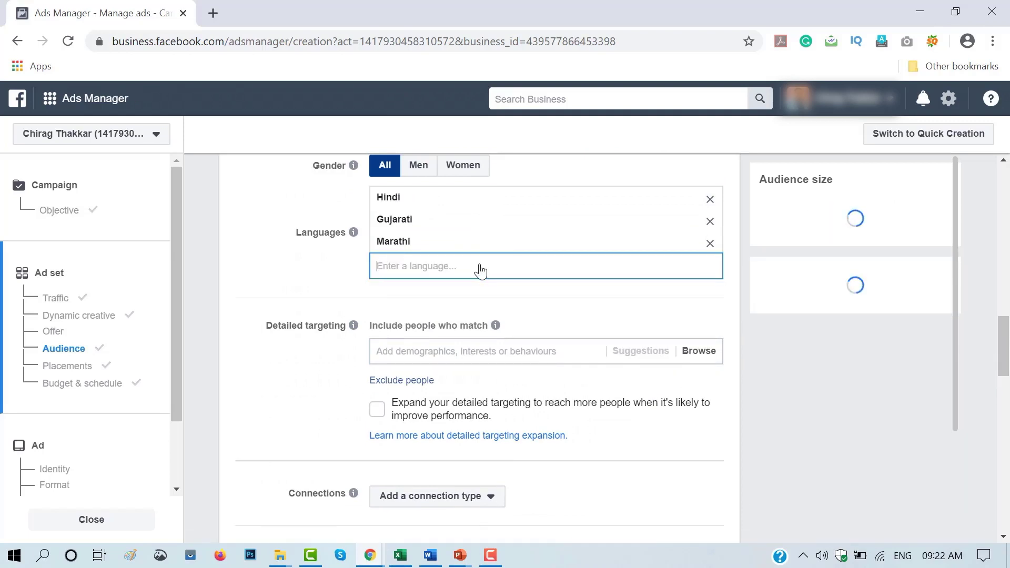
Step: Remove Hindi, Gujarati and Marathi from the audience languages, leaving the language setting empty
click(711, 213)
click(711, 213)
click(712, 201)
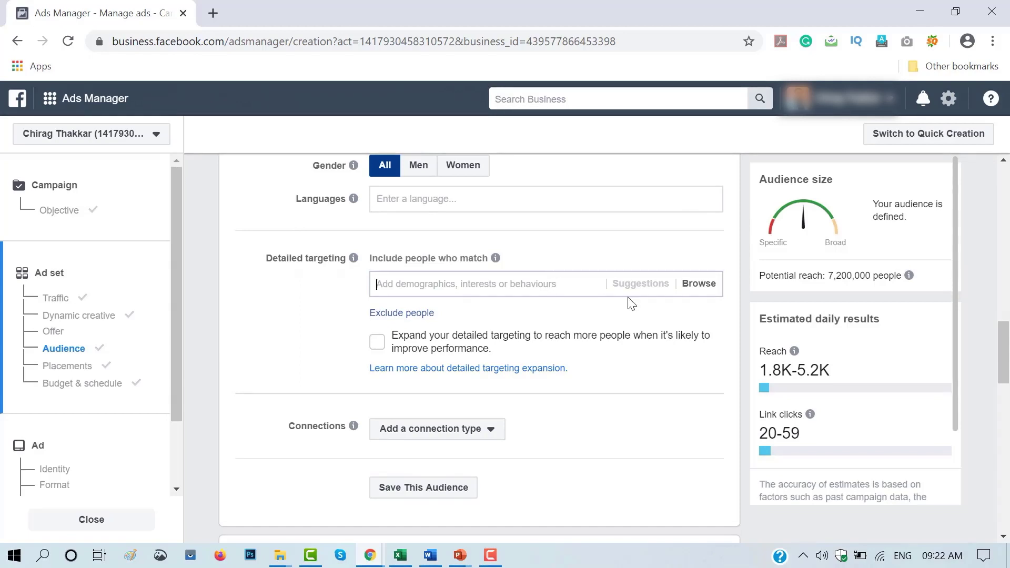
Step: Browse the detailed targeting categories and read the explanations of Demographics, Interests and Behaviours
click(697, 285)
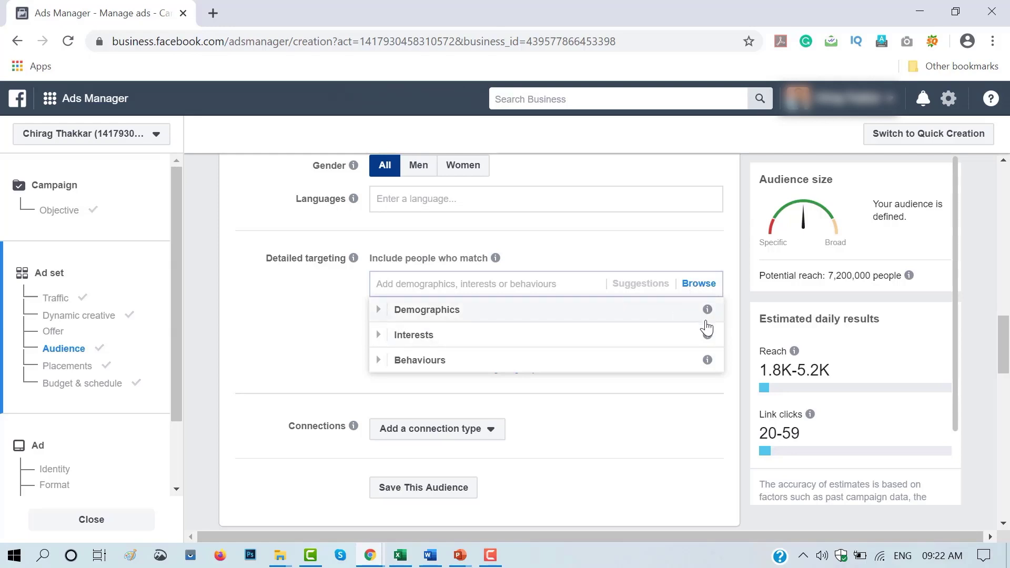
mouse_move(707, 312)
scroll(709, 315, down, 2)
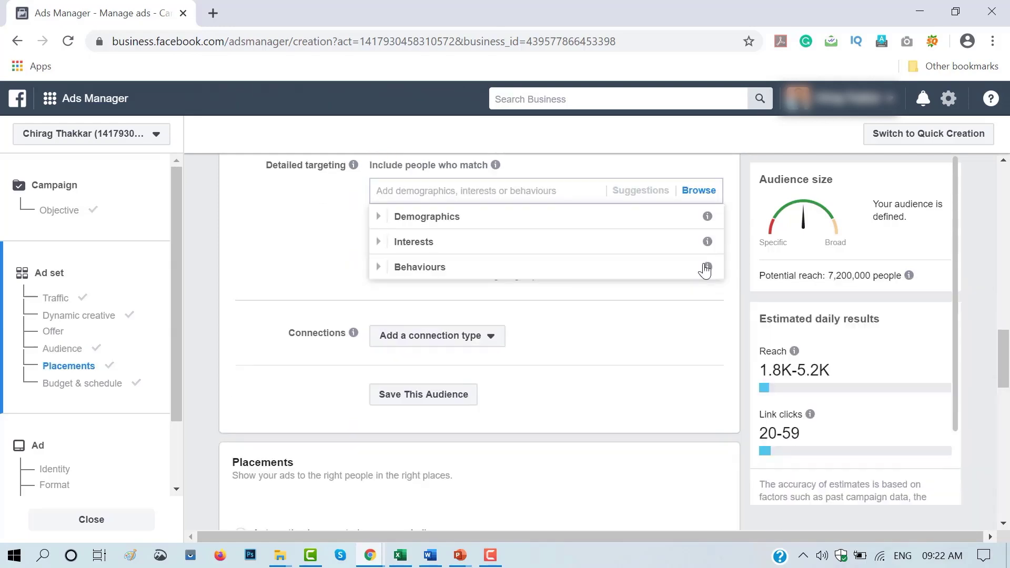
mouse_move(708, 242)
mouse_move(707, 286)
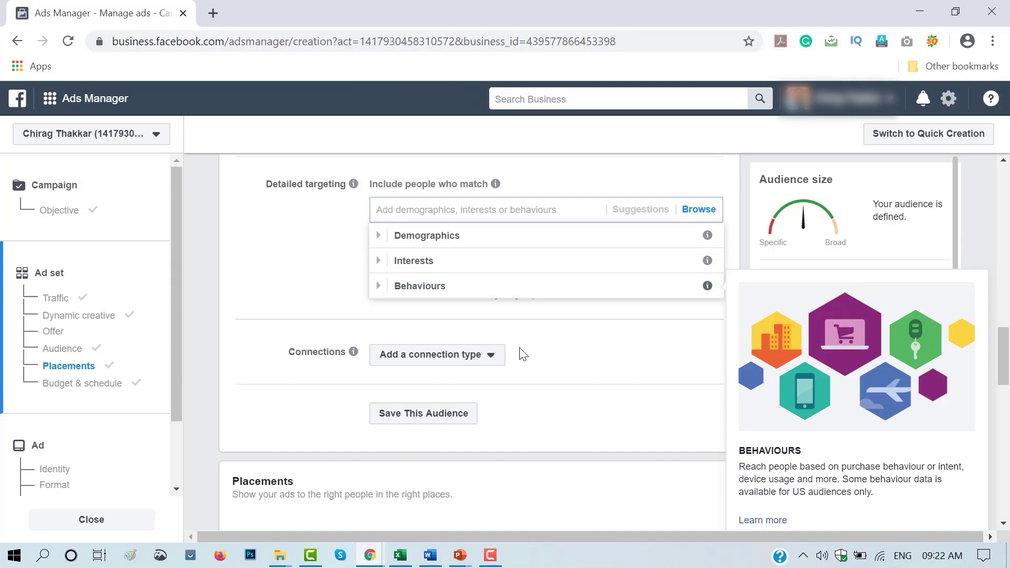
Step: Examine the subcategories available under Demographics, Interests and Behaviours in detailed targeting, and close the category list
click(378, 237)
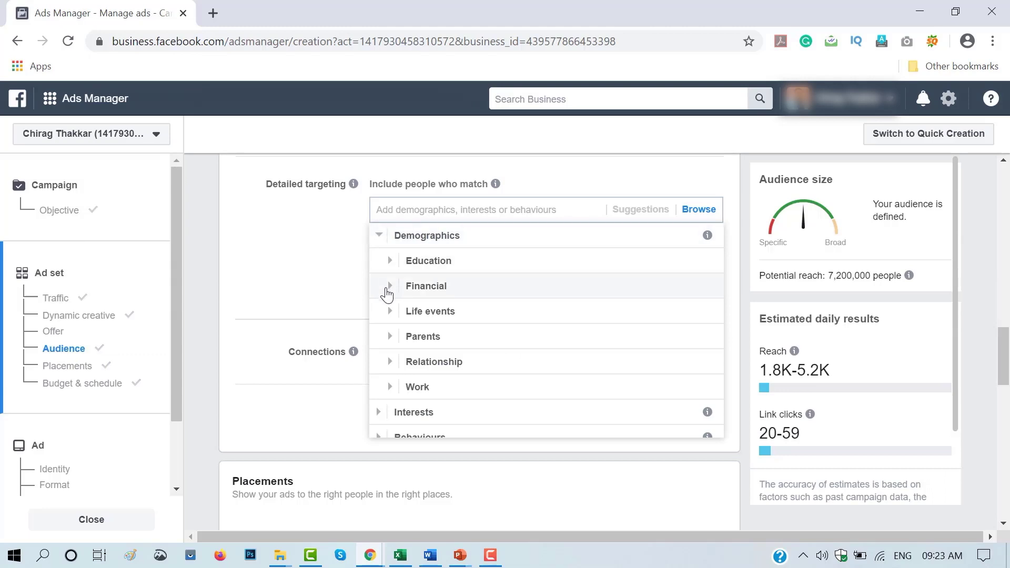
scroll(494, 339, down, 1)
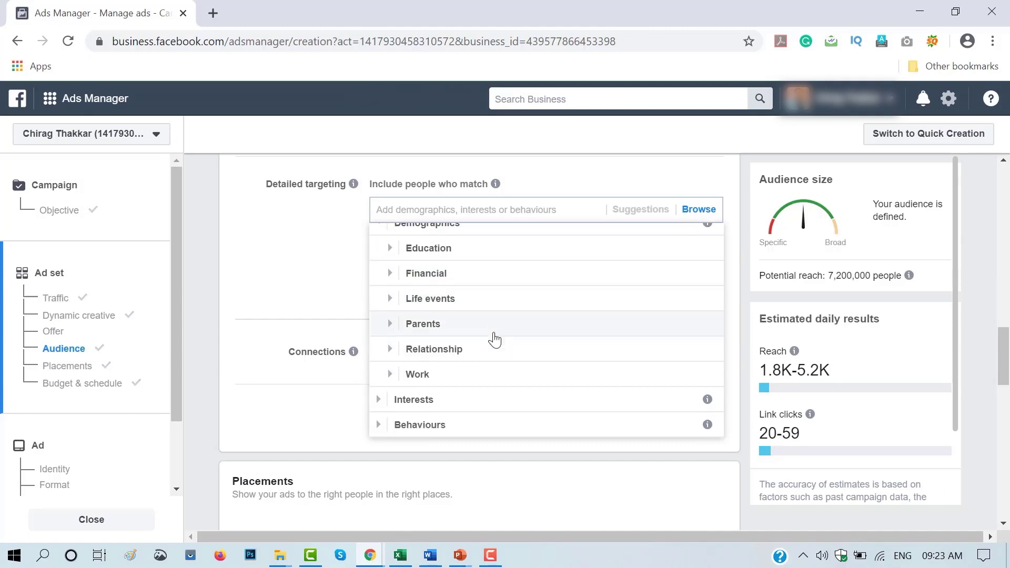
click(379, 399)
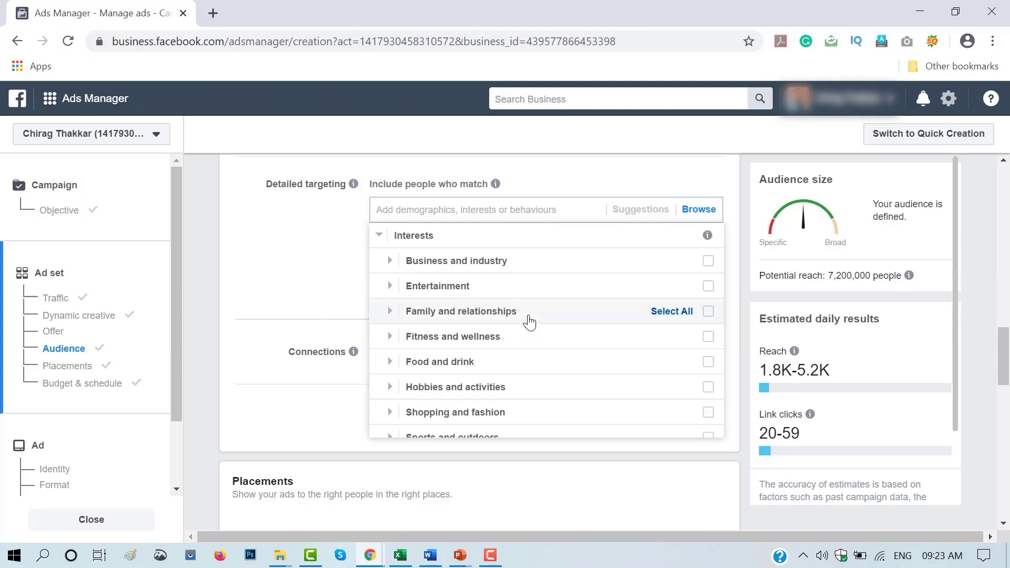
scroll(530, 322, down, 2)
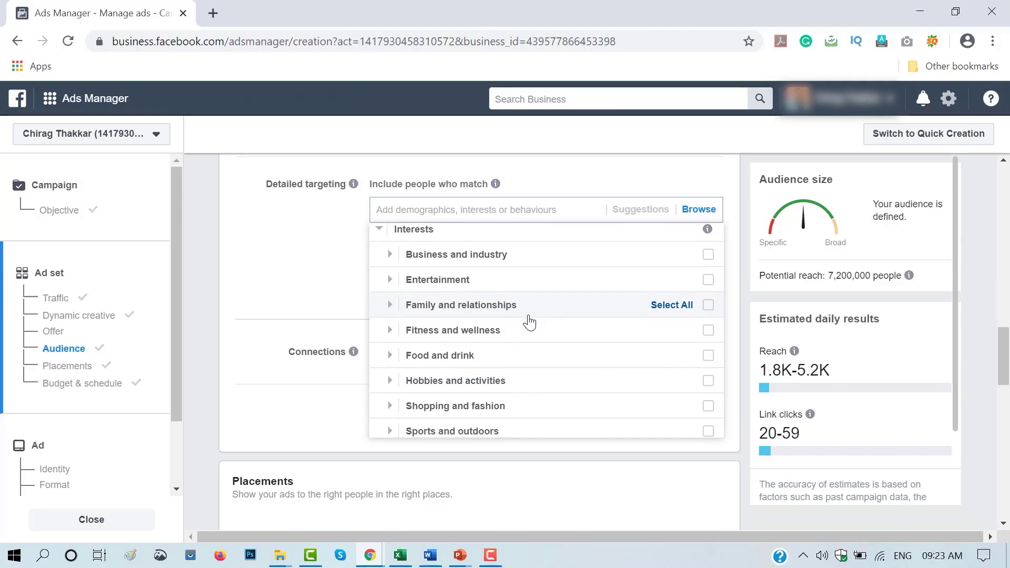
scroll(530, 322, down, 1)
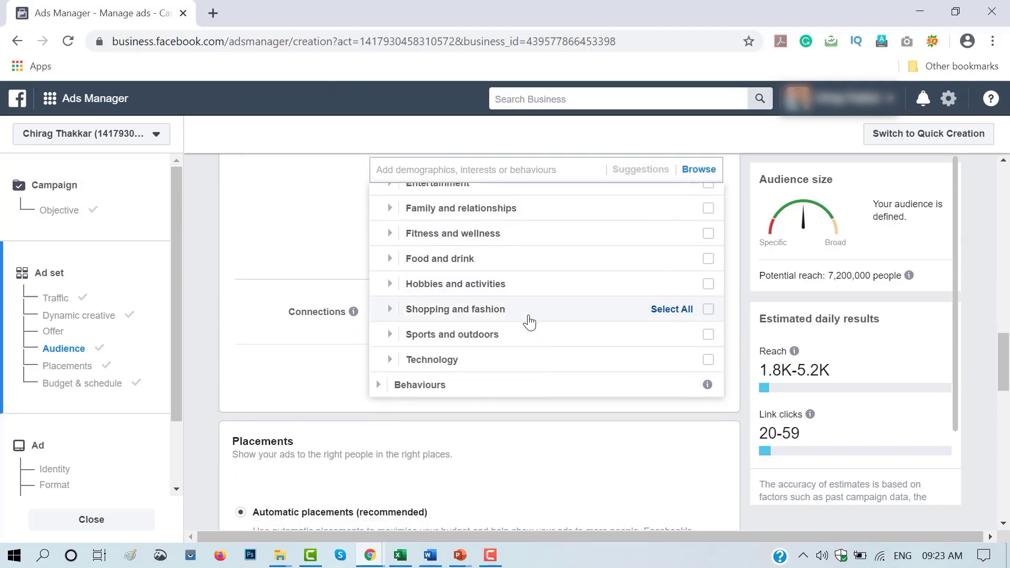
click(377, 375)
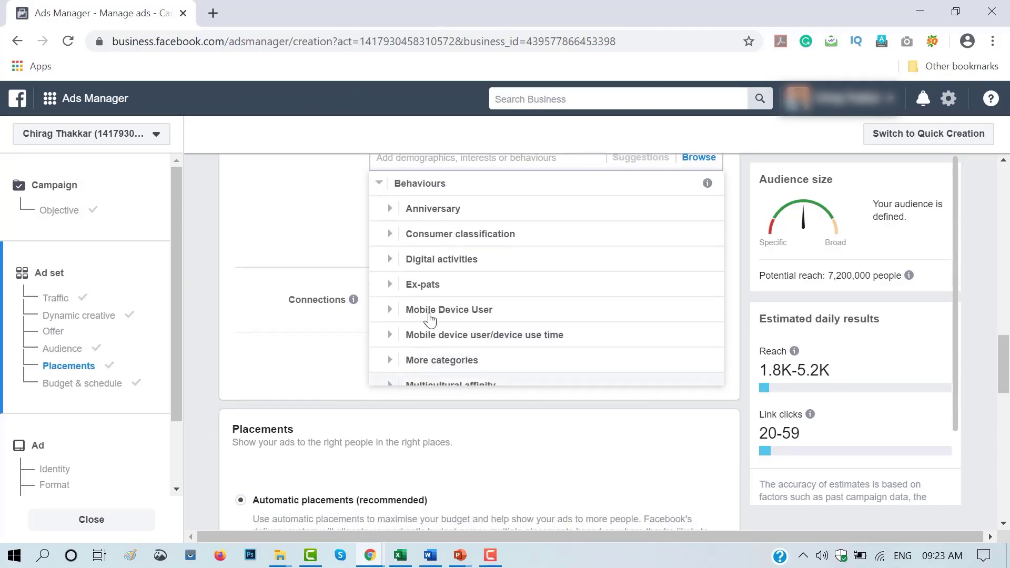
scroll(507, 257, down, 3)
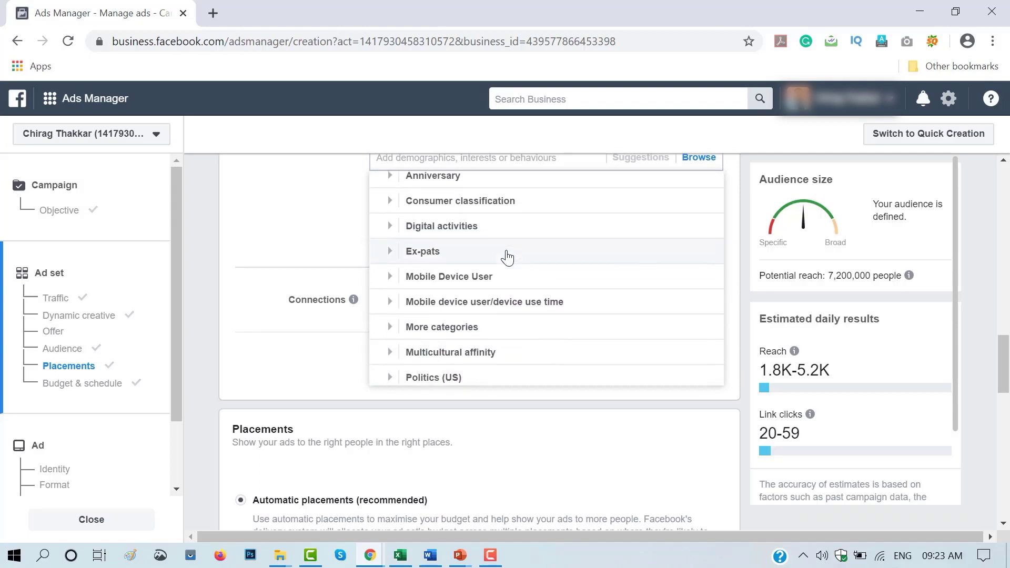
scroll(508, 257, down, 3)
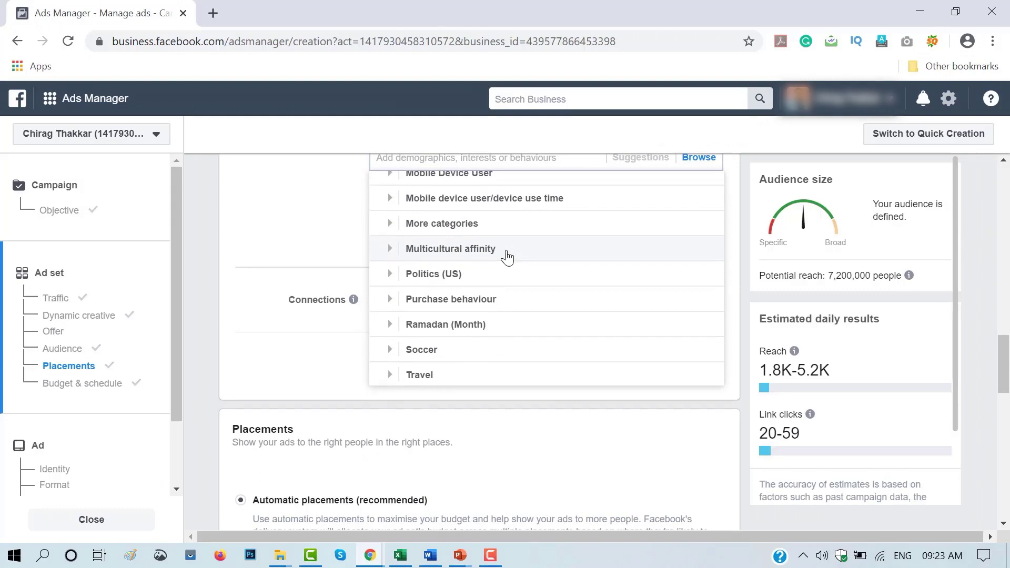
scroll(507, 257, up, 6)
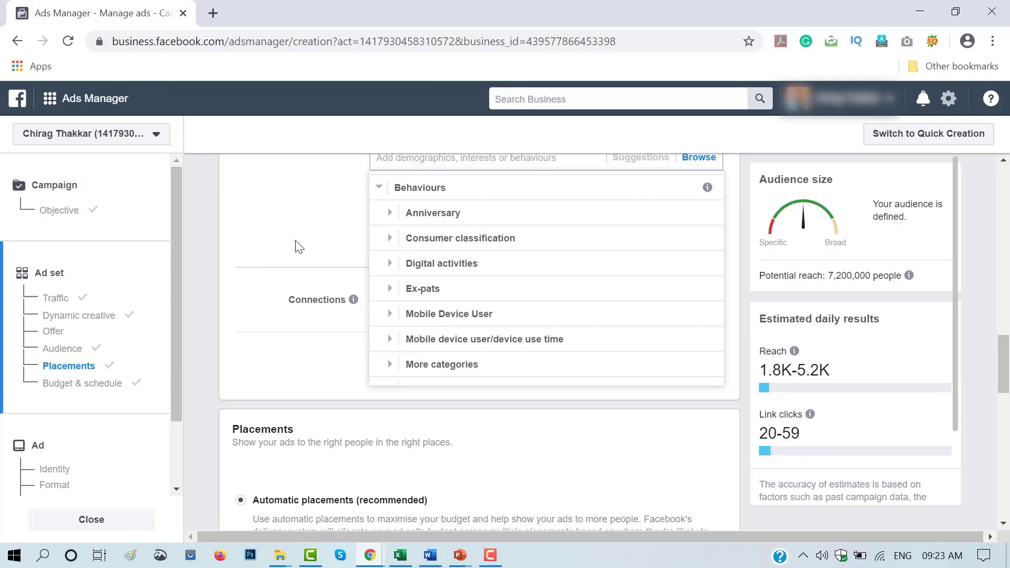
click(299, 246)
Step: Include people matching "Facebook access (mobile): iPhone X", "Owns: iPhone 7 Plus", "Lives abroad", "Frequent international travellers" and "Owns: Galaxy S8+" in detailed targeting
scroll(299, 246, up, 3)
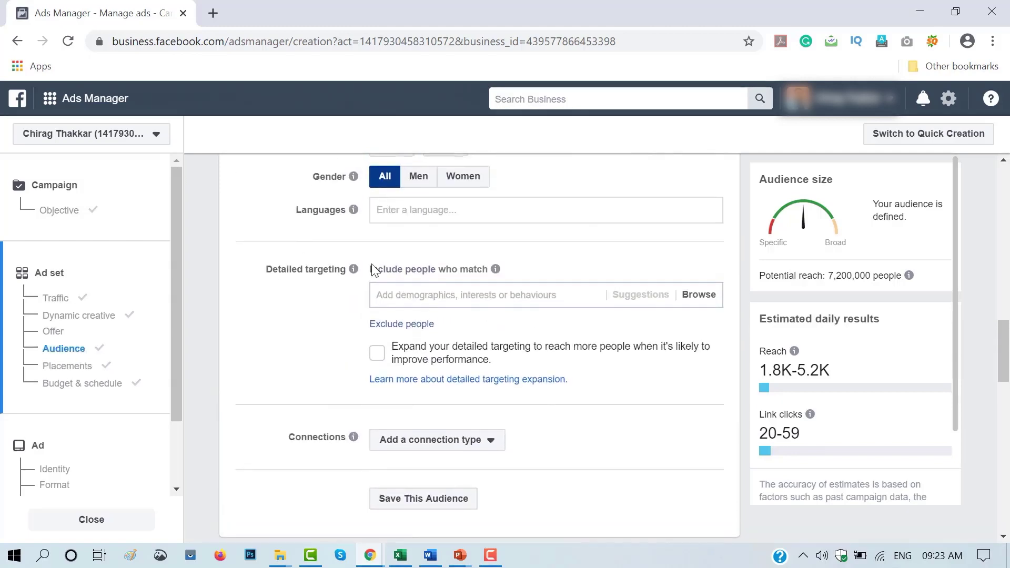
click(442, 295)
text(Owns: iPhone X)
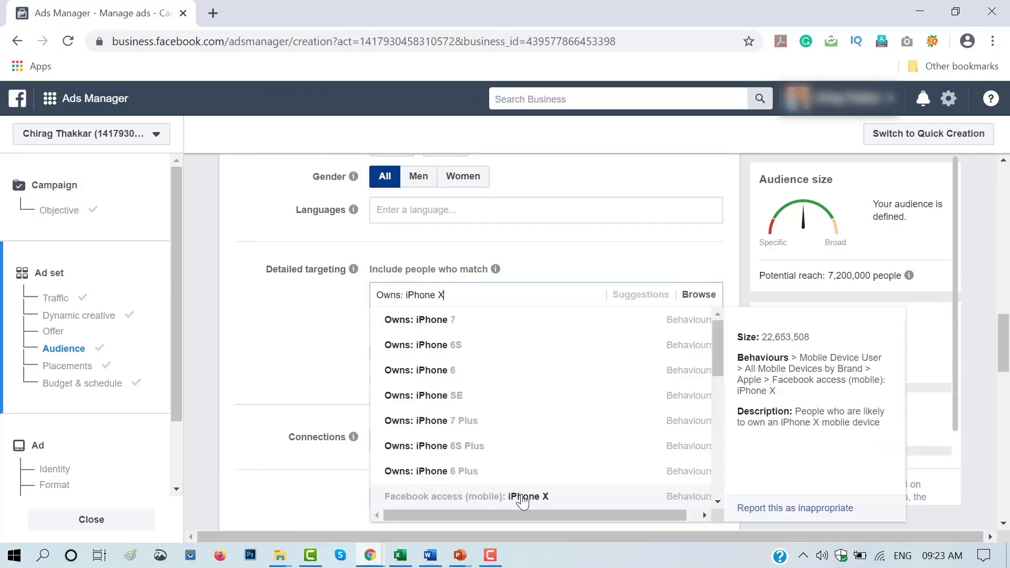
click(523, 501)
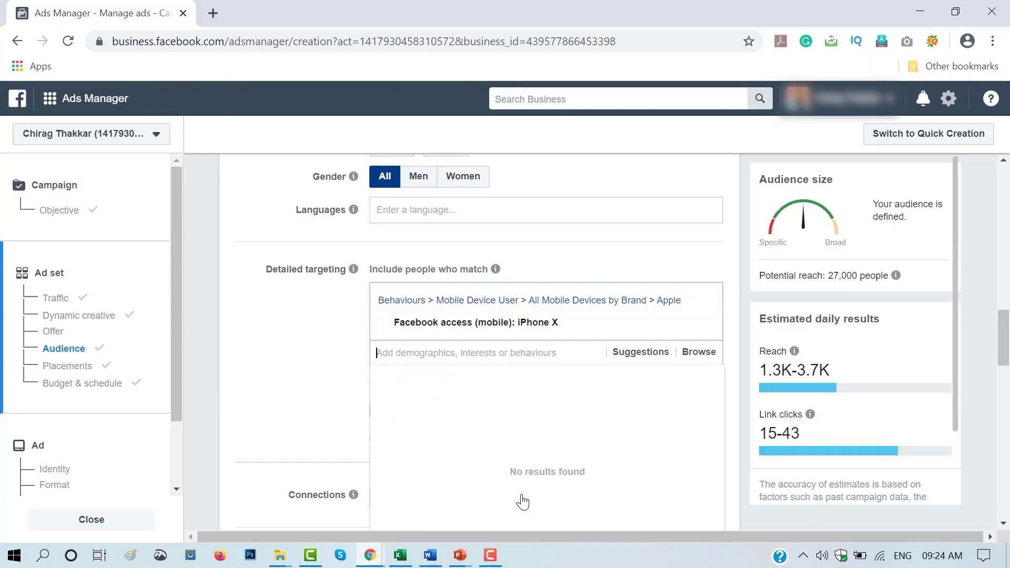
text(Frequent)
click(488, 464)
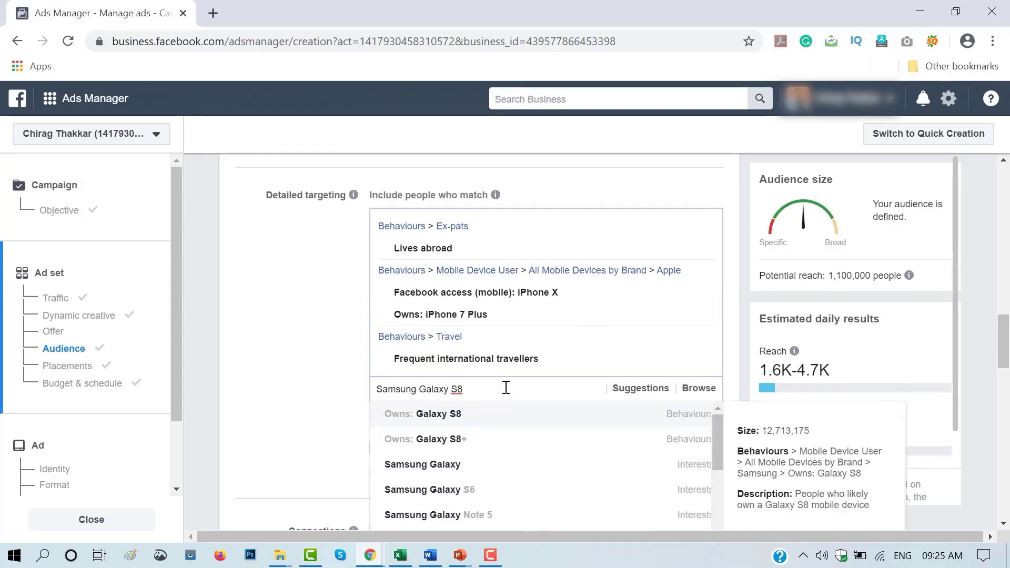
click(477, 438)
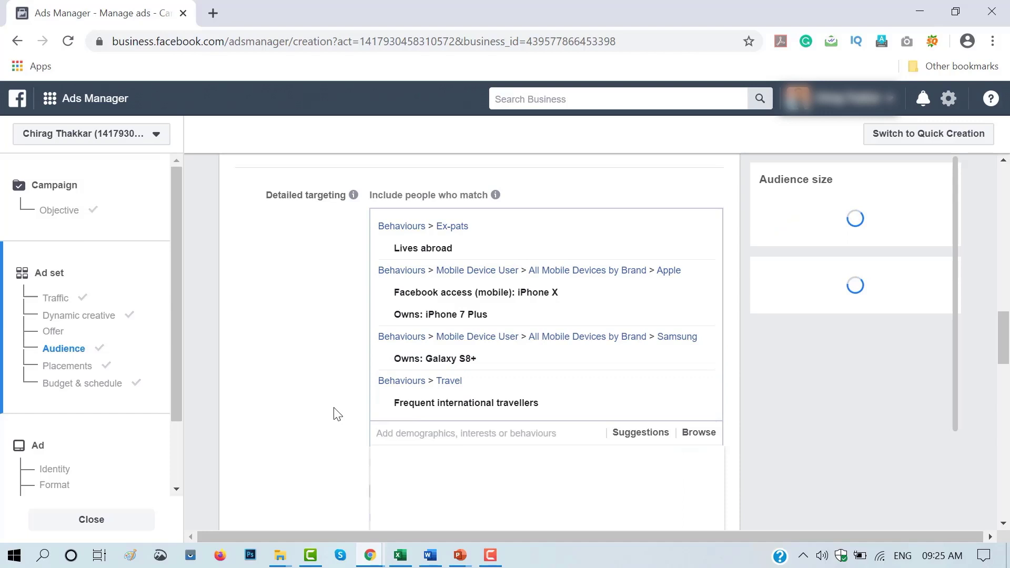
scroll(337, 414, down, 4)
click(302, 261)
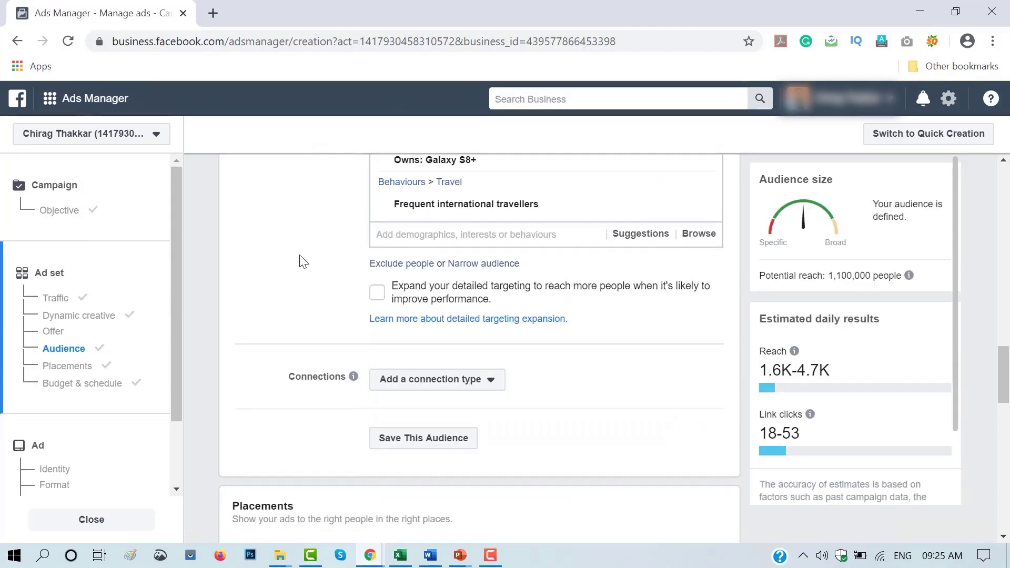
Step: Examine the available connection types for Facebook Pages, apps and events without choosing one
scroll(302, 261, down, 1)
click(419, 327)
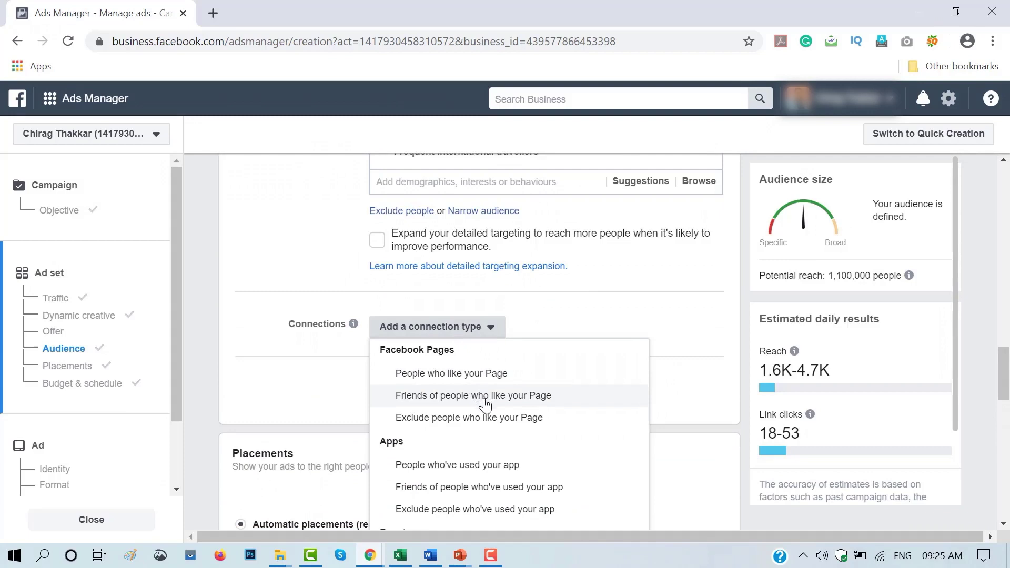
scroll(485, 406, down, 1)
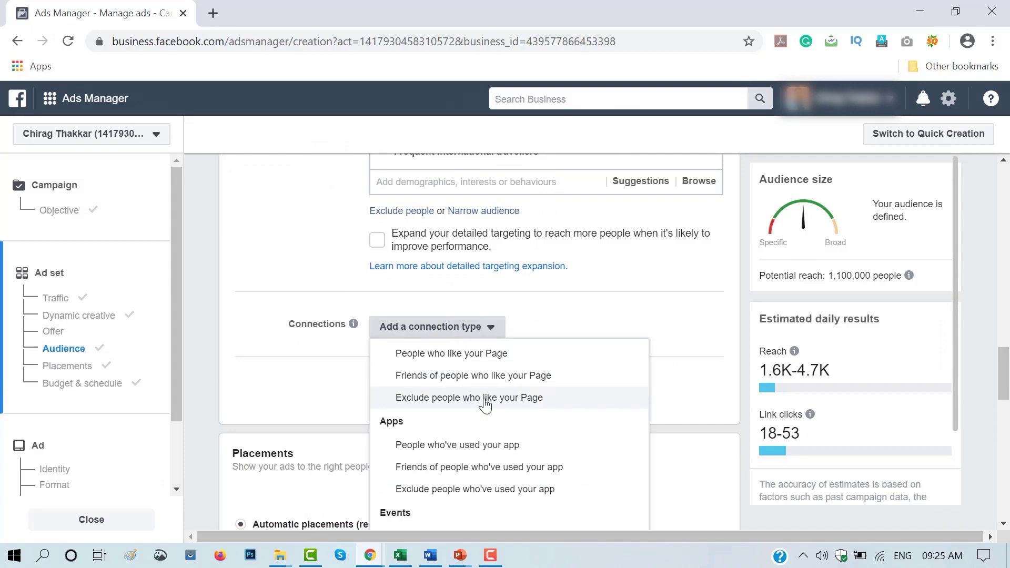
scroll(485, 405, down, 1)
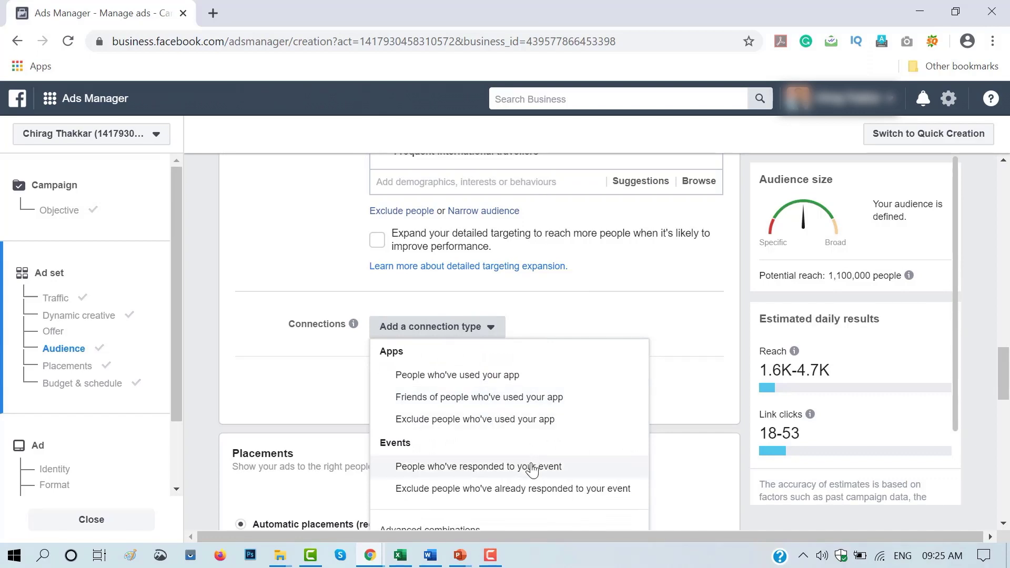
scroll(532, 470, down, 1)
scroll(533, 470, up, 1)
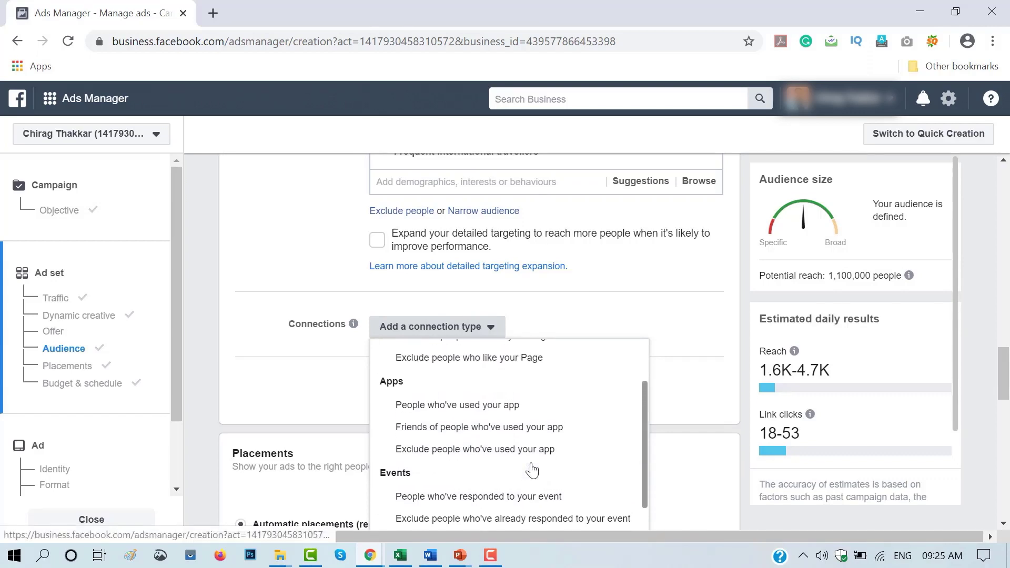
click(289, 408)
Step: Check the targeting summary offered for saving this audience, and close it without saving
scroll(347, 389, down, 1)
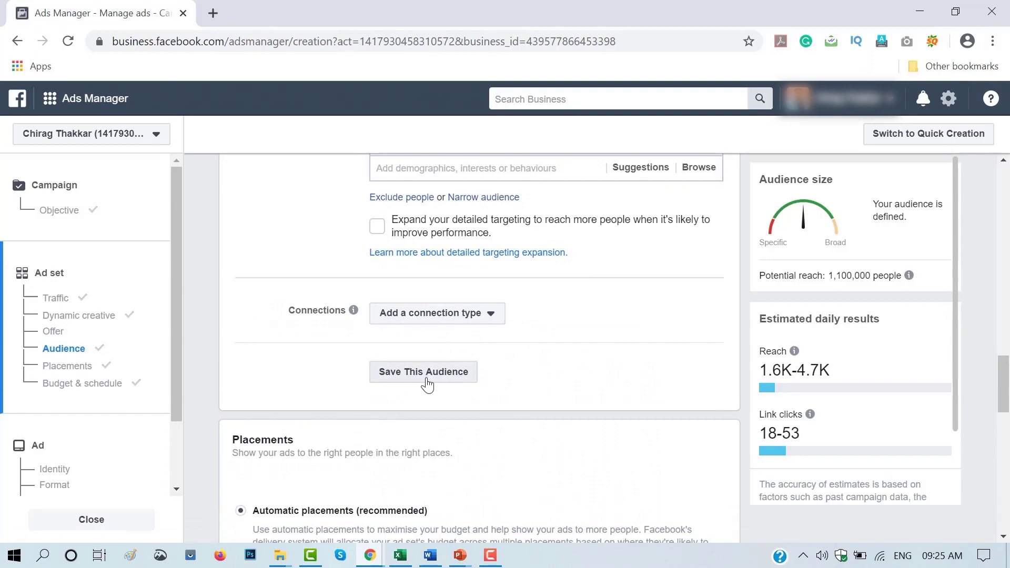
click(424, 373)
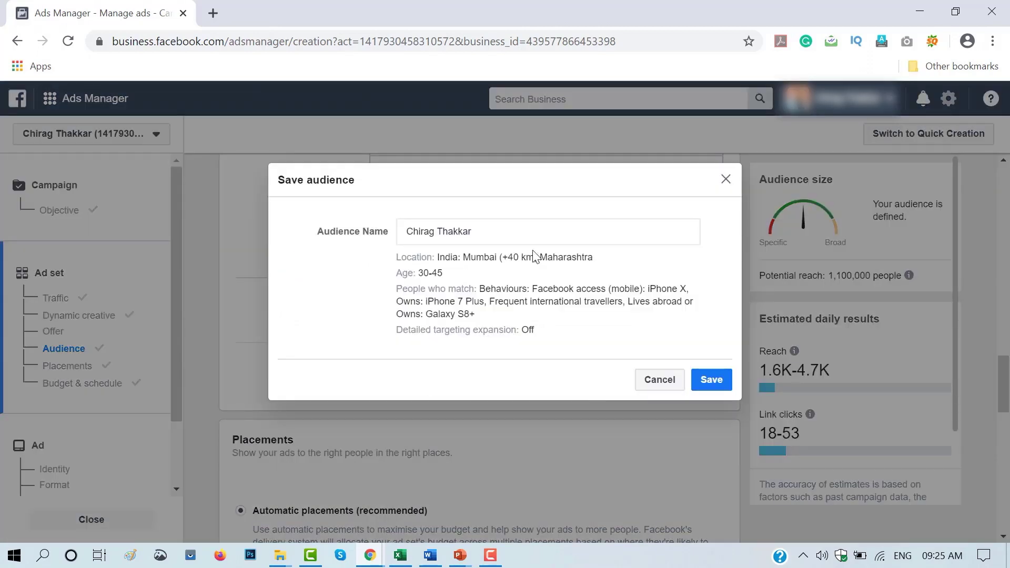
click(640, 384)
Step: Add empty exclusion and "must also match" conditions to detailed targeting, and enable detailed targeting expansion
click(402, 287)
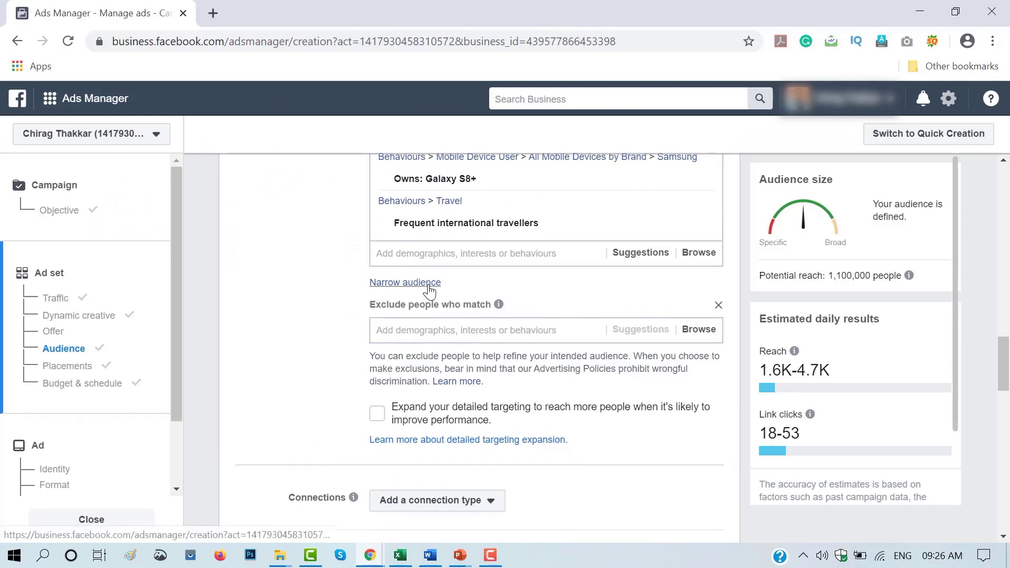
click(429, 284)
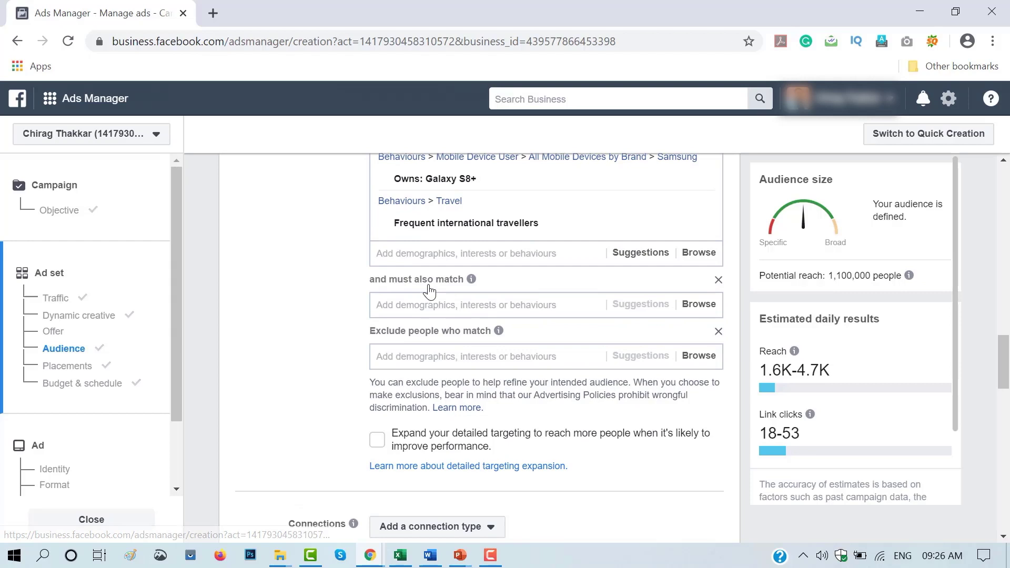
scroll(428, 289, down, 3)
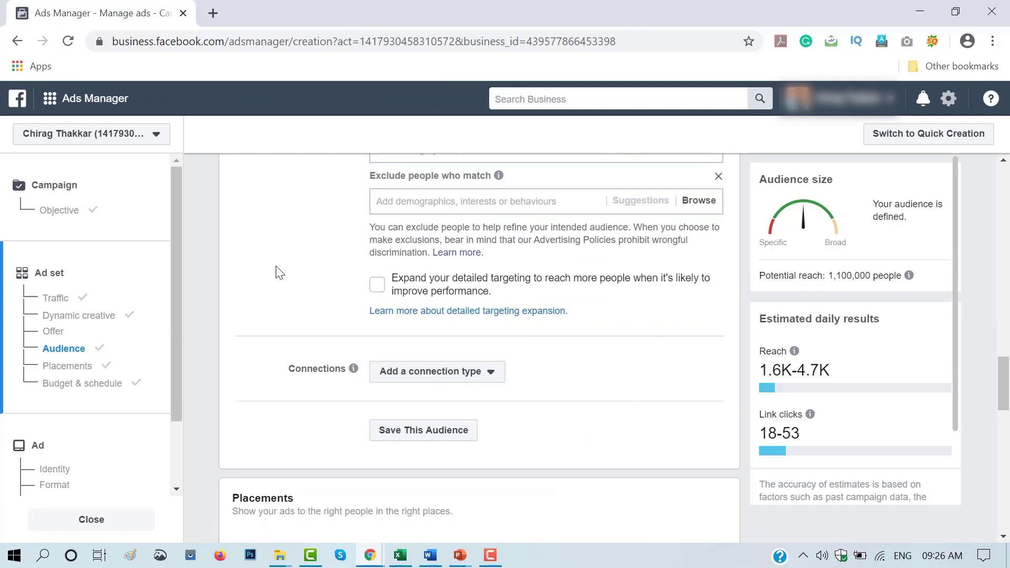
click(378, 286)
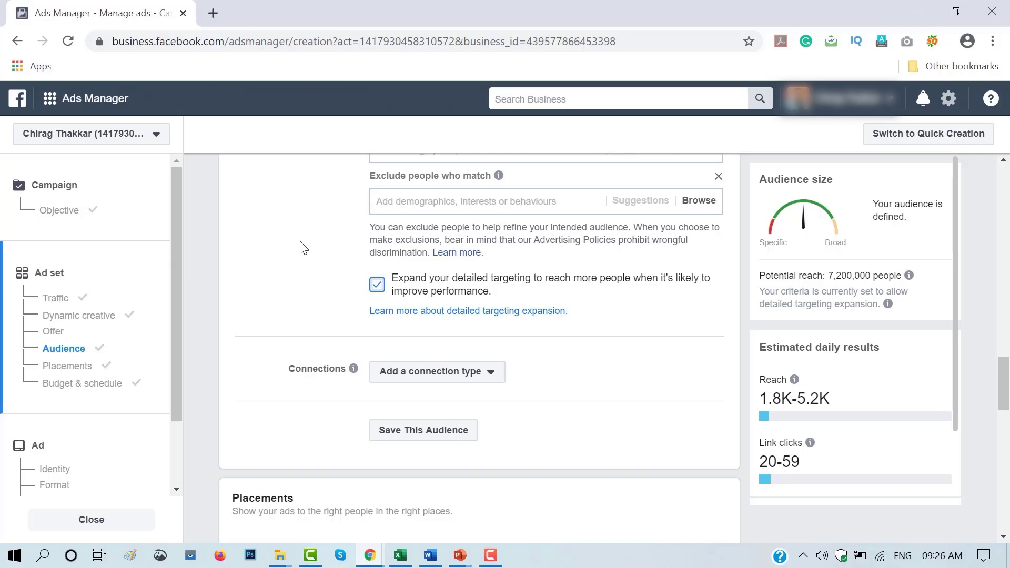
Step: Review the devices, platforms and placements offered under manual placements, and return to automatic placements
scroll(528, 347, down, 5)
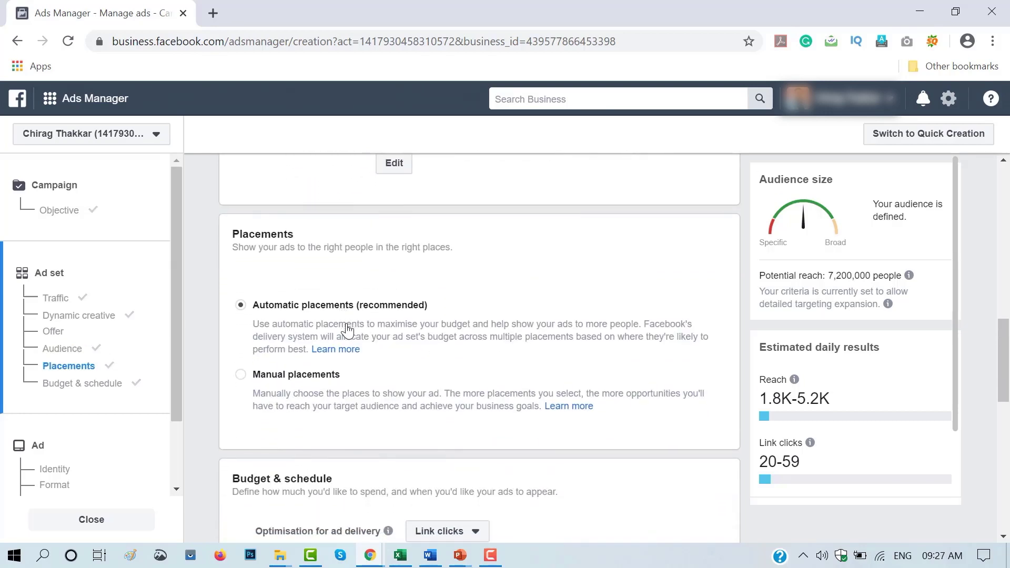
click(296, 376)
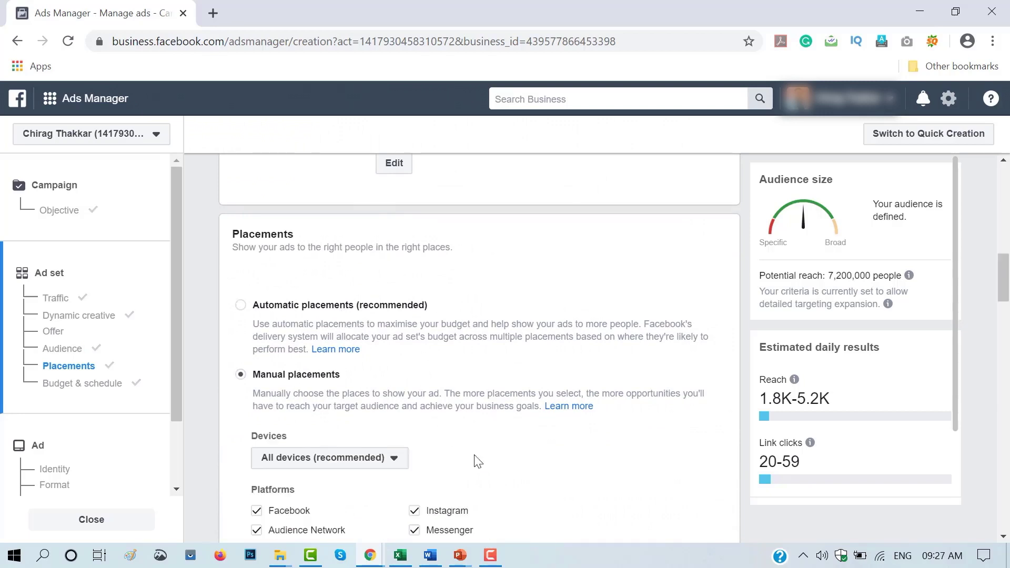
scroll(497, 479, down, 2)
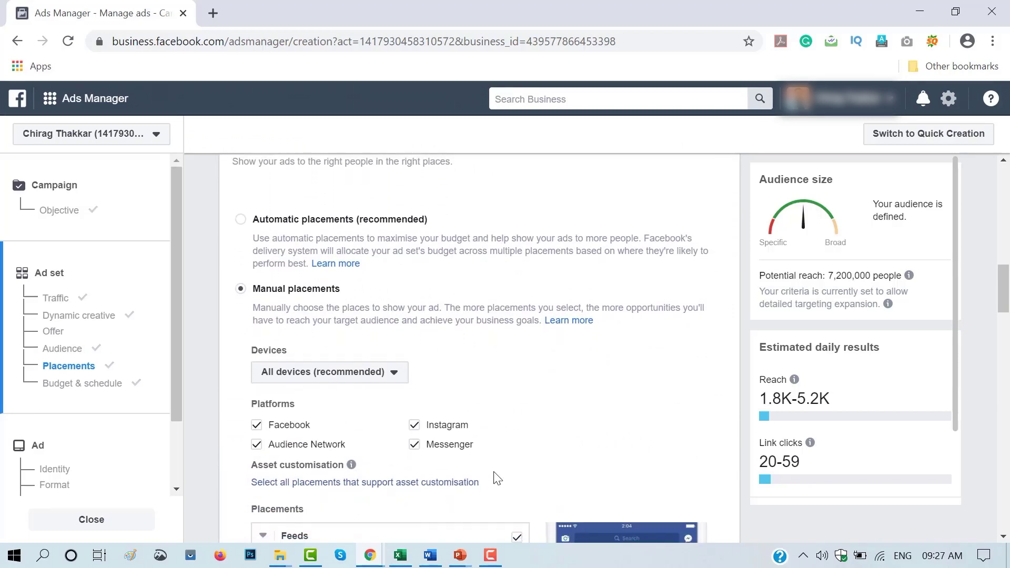
scroll(498, 479, down, 4)
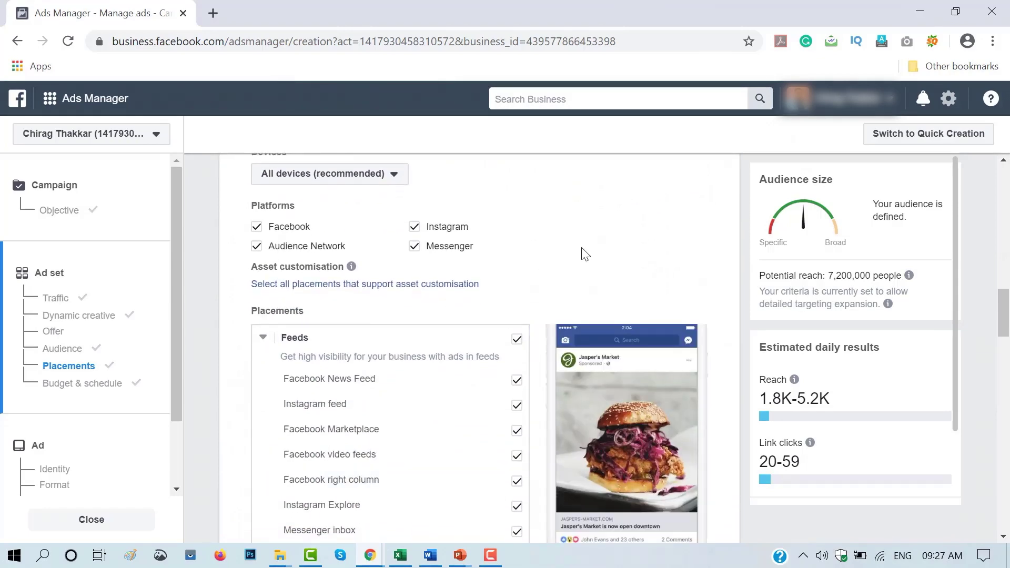
scroll(495, 472, down, 3)
scroll(446, 338, down, 8)
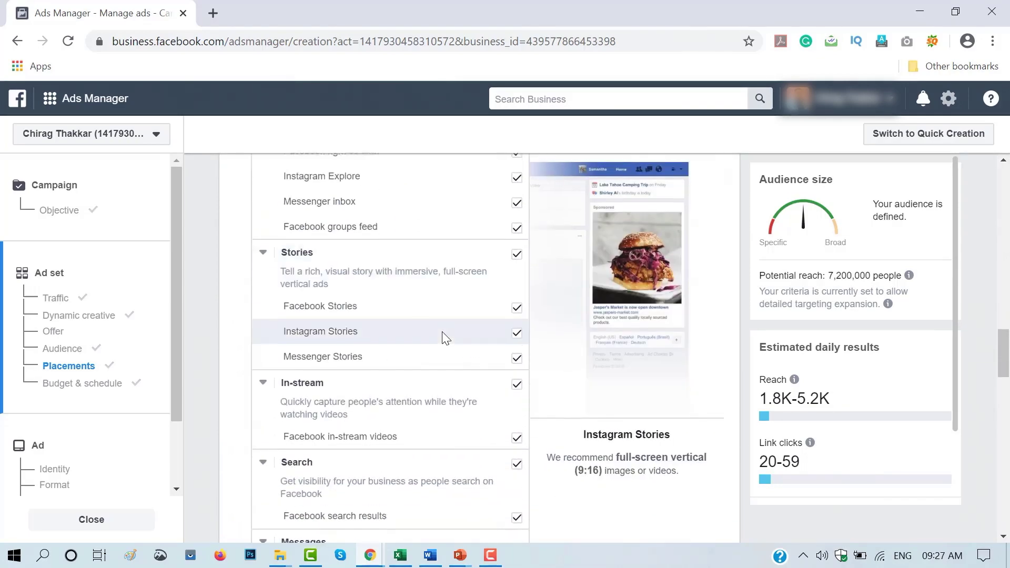
scroll(445, 338, down, 2)
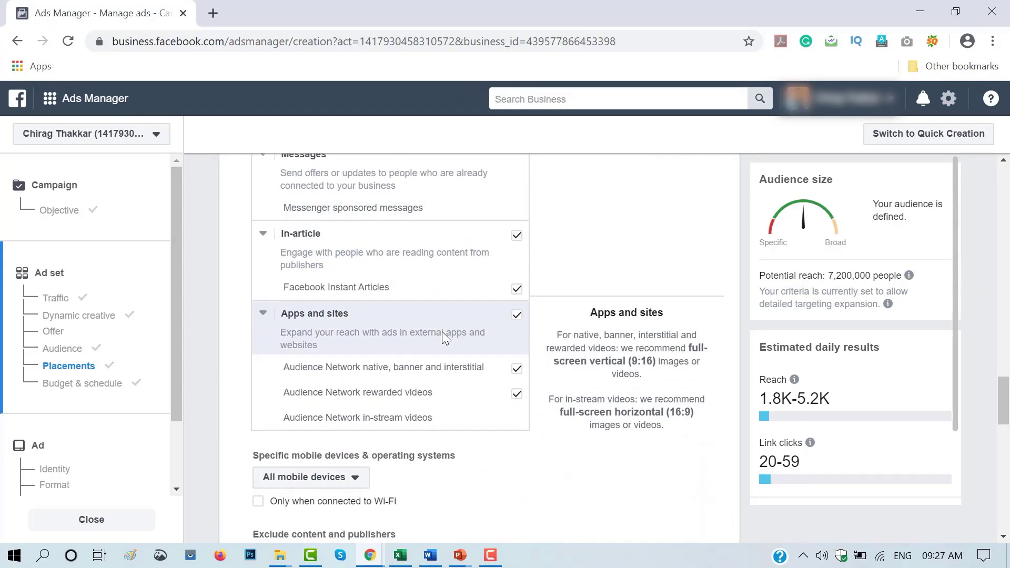
scroll(442, 332, up, 14)
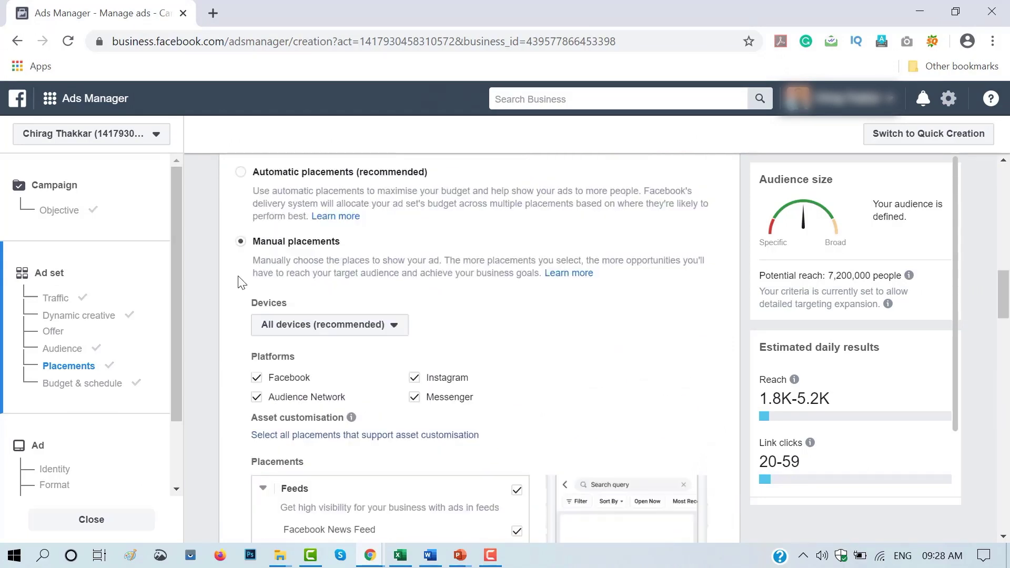
click(241, 208)
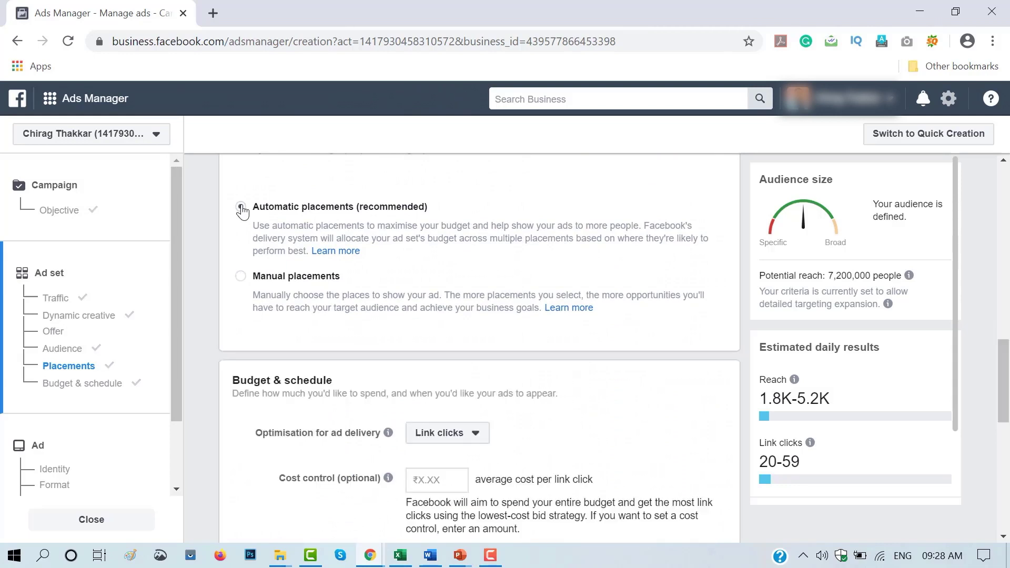
Step: Examine the optimisation options available for ad delivery without changing the selection
scroll(497, 309, down, 2)
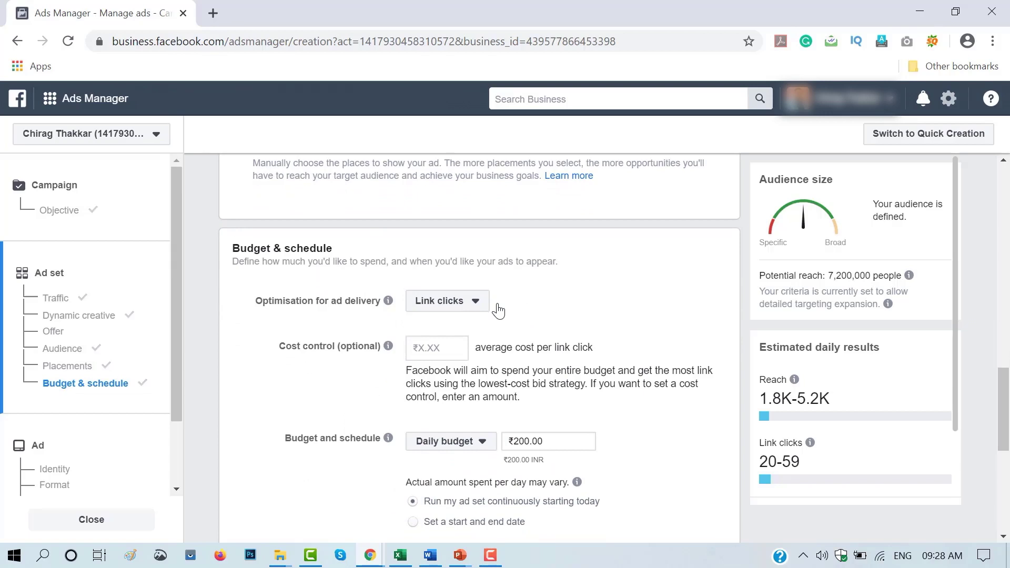
click(470, 309)
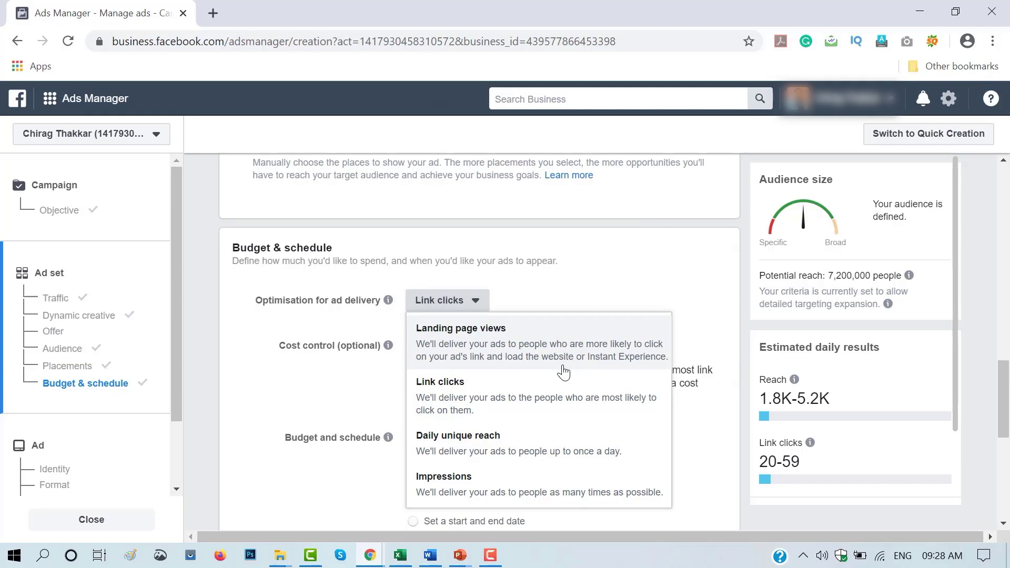
scroll(565, 414, down, 1)
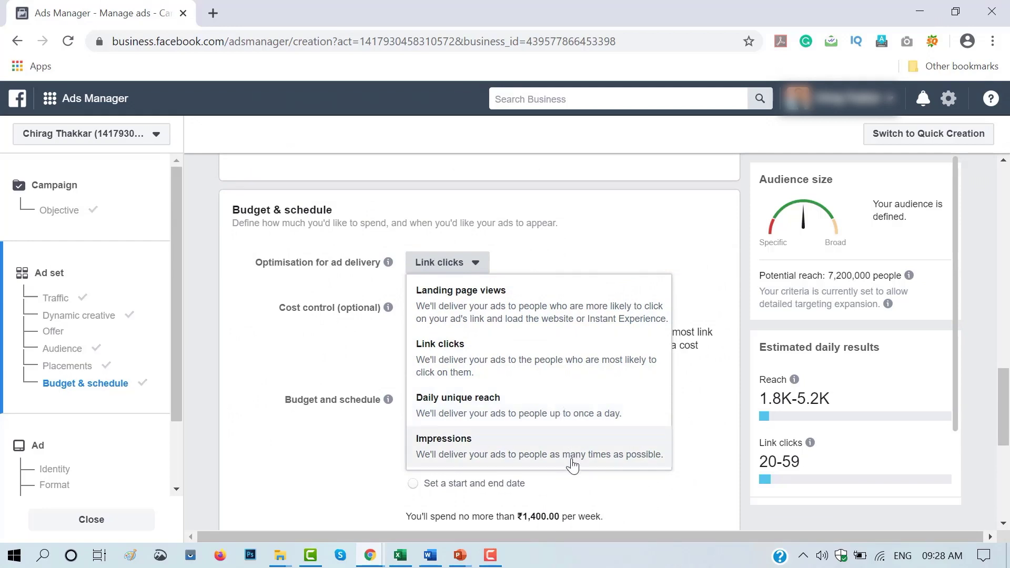
scroll(572, 466, up, 1)
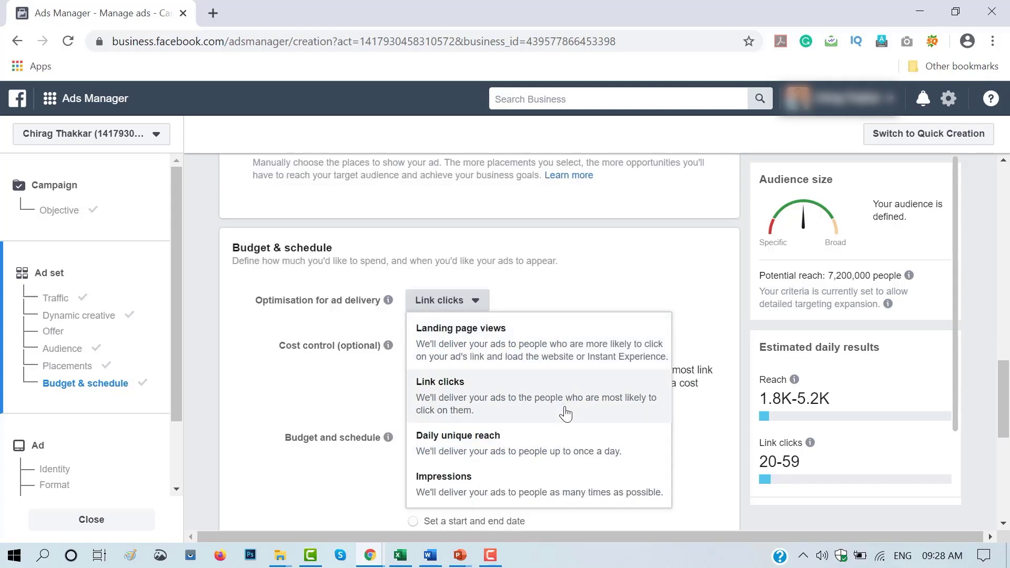
scroll(336, 457, down, 6)
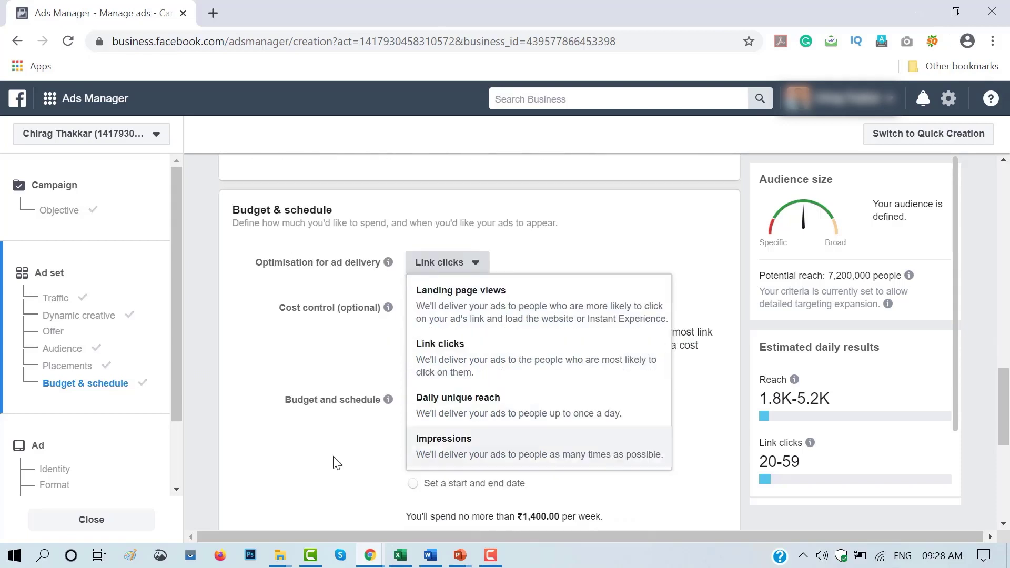
Step: Switch the ad set to a lifetime budget and set the amount to ₹500
click(471, 205)
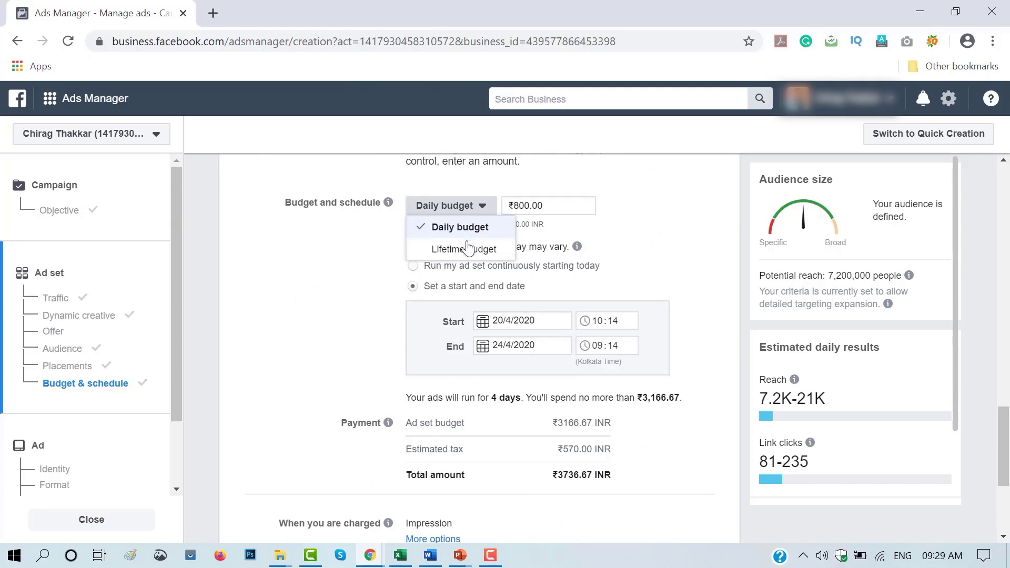
click(464, 249)
drag(556, 205, 531, 205)
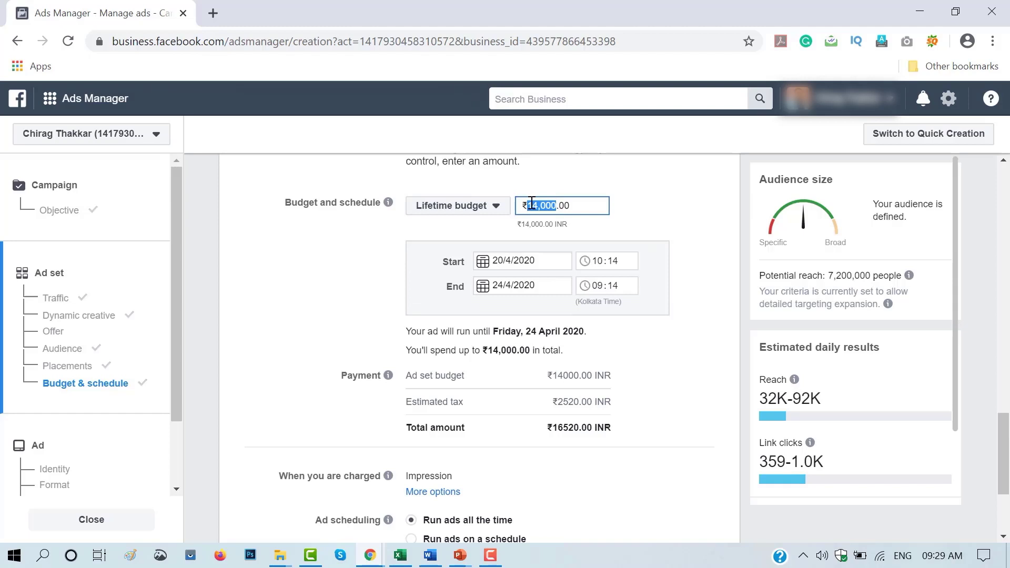
text(500)
click(352, 257)
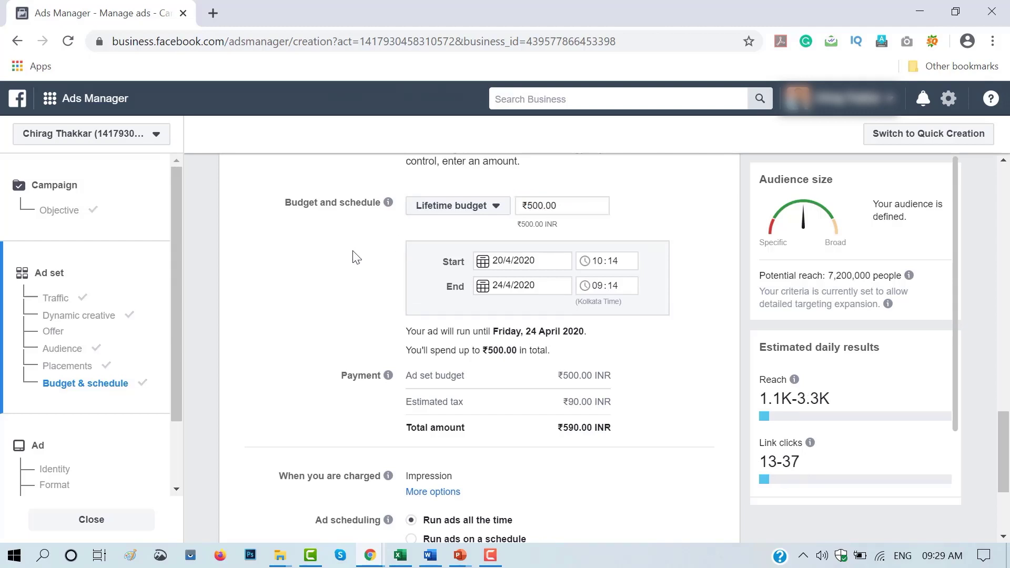
Step: Run the ads on a schedule, every day from 9 am to 10 pm
scroll(353, 258, down, 3)
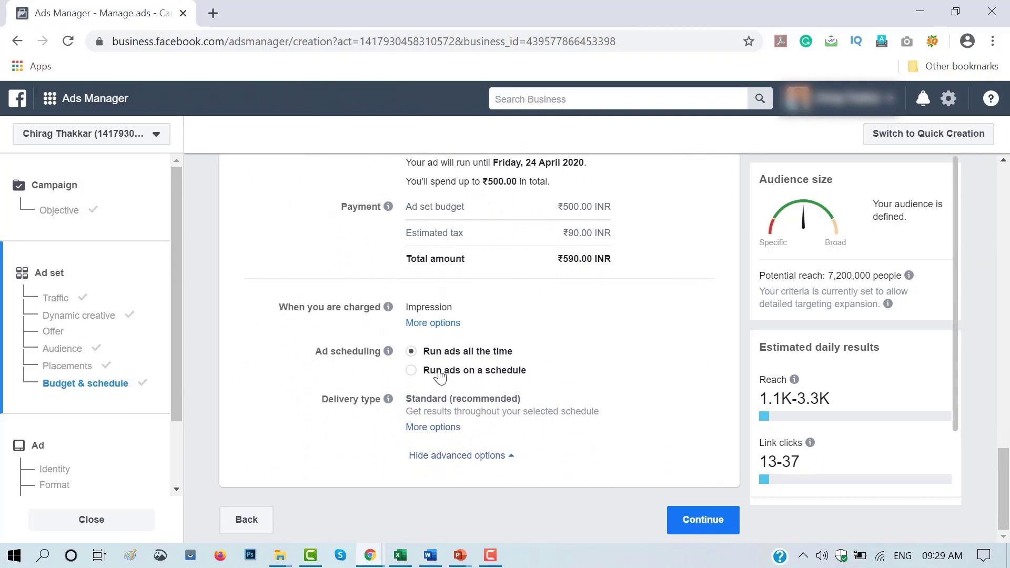
click(411, 370)
scroll(411, 370, down, 3)
click(401, 472)
click(411, 480)
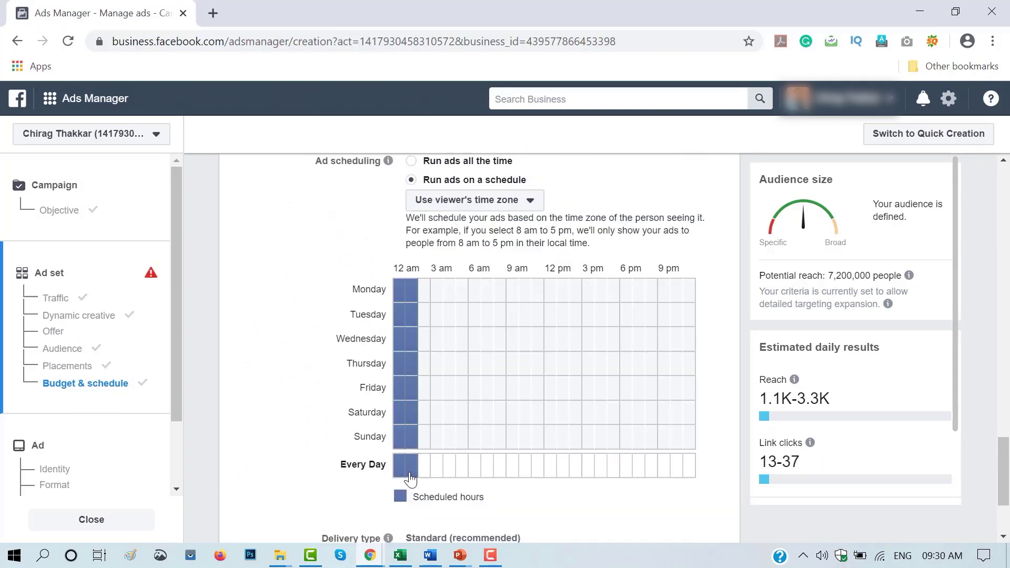
drag(411, 480, 693, 467)
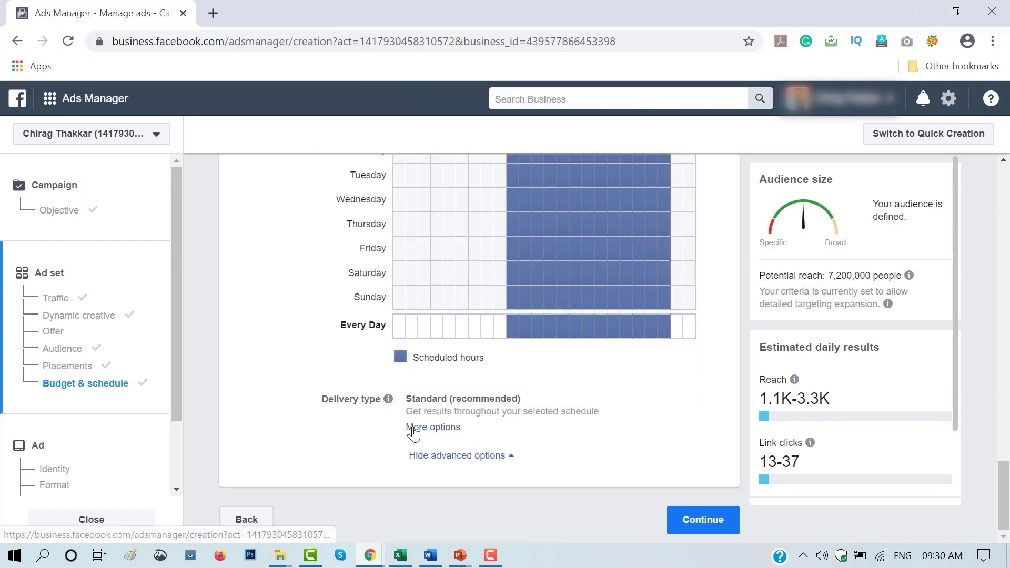
Step: Check the delivery type options, keep Standard, and continue from the ad set to the ad setup
click(413, 427)
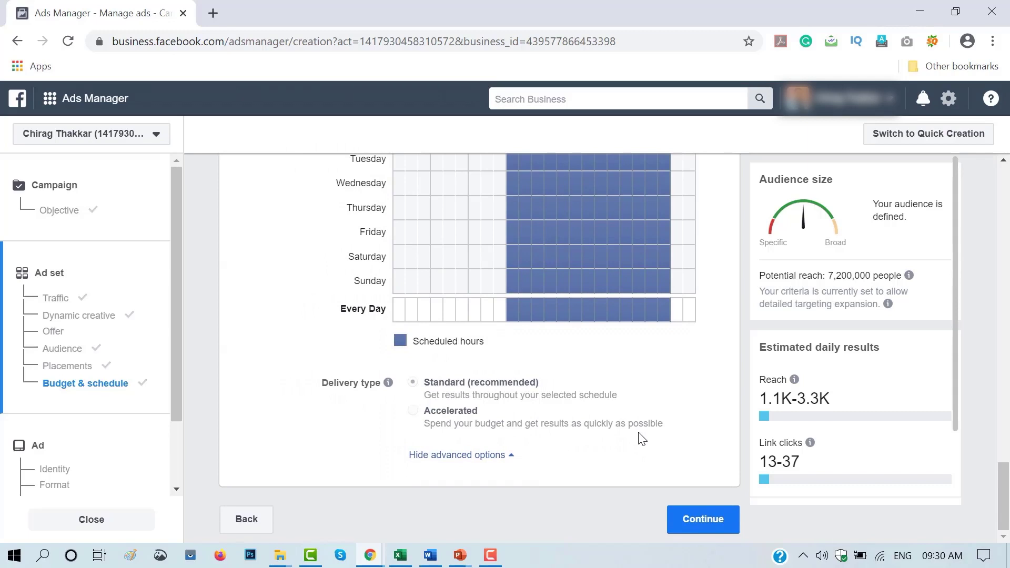
click(476, 456)
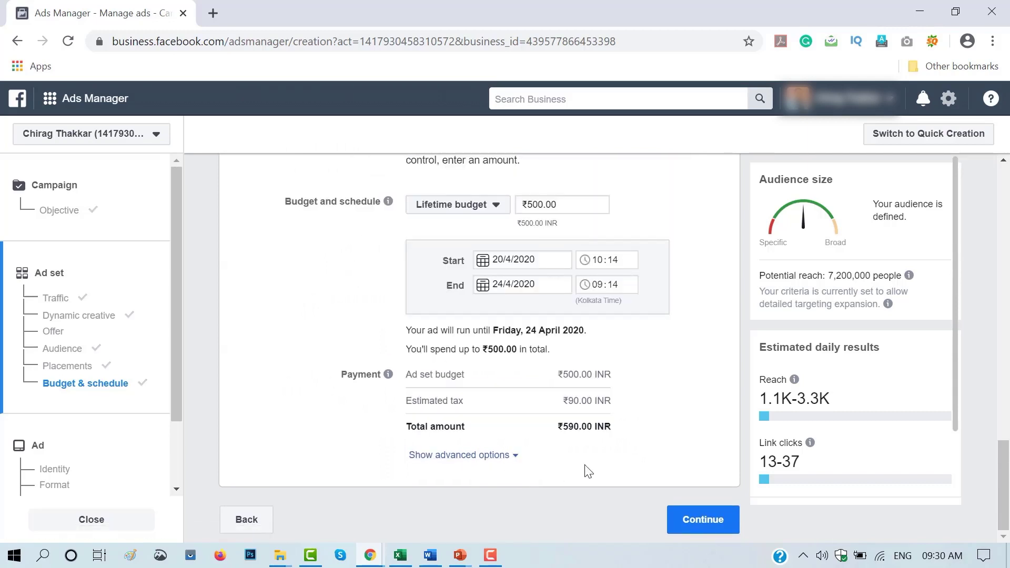
click(702, 520)
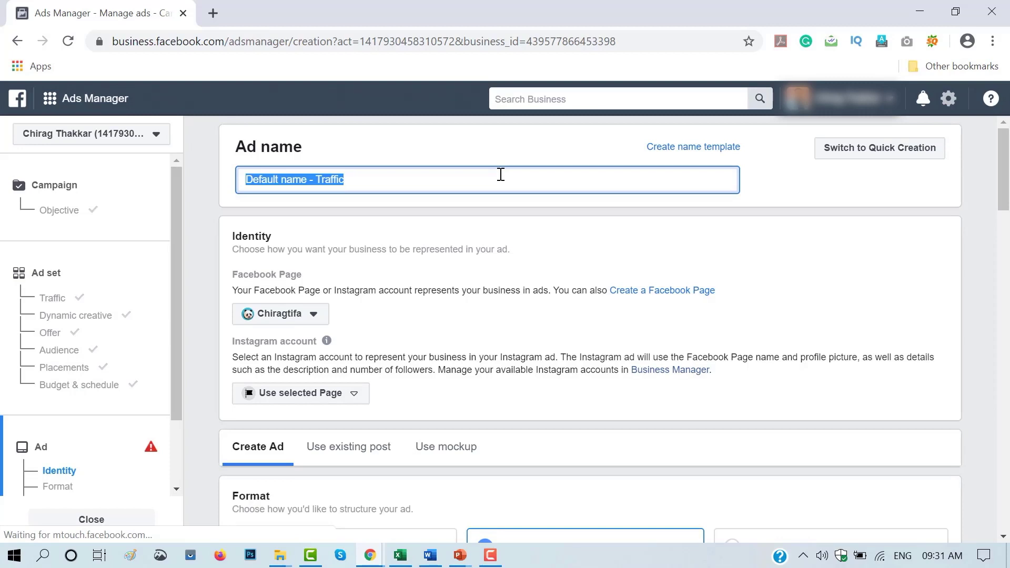
Step: Name the ad "Traffic for website_20042020_Campaign1_Ad1" and keep "Use selected Page" for the Instagram account
text(Traffic for website_20042020_Campaign1)
text(_Ad1)
click(398, 321)
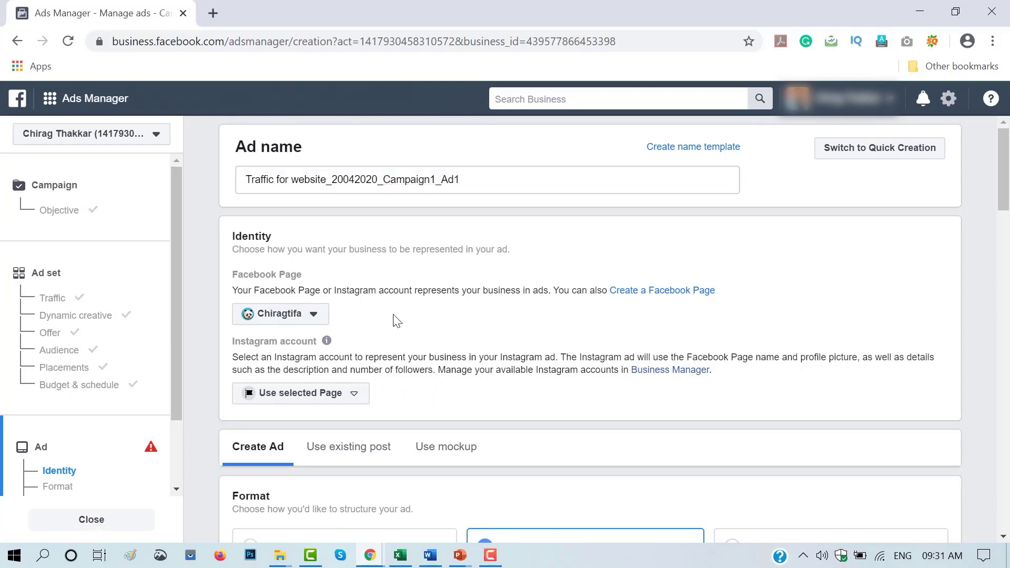
click(346, 395)
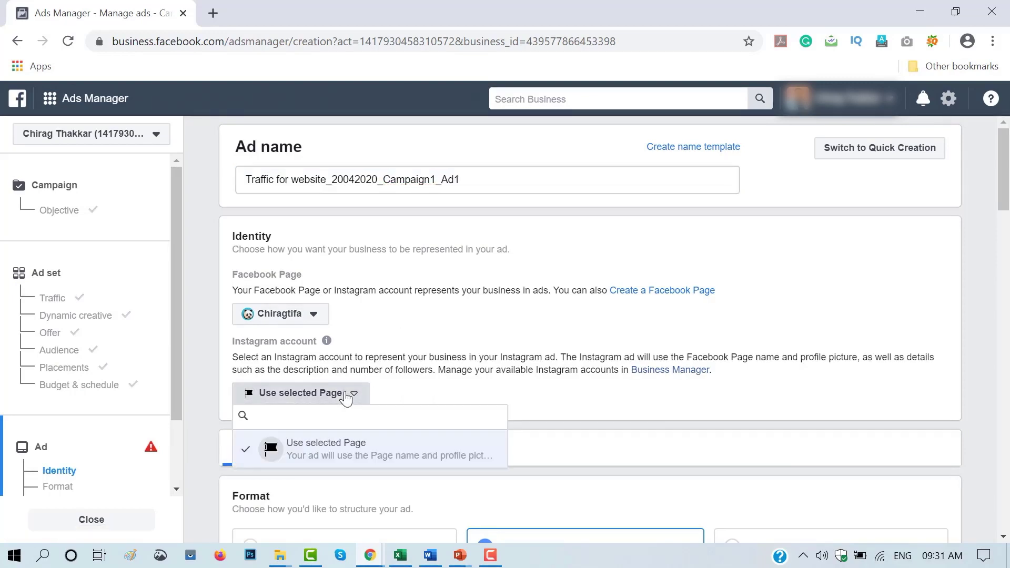
click(346, 396)
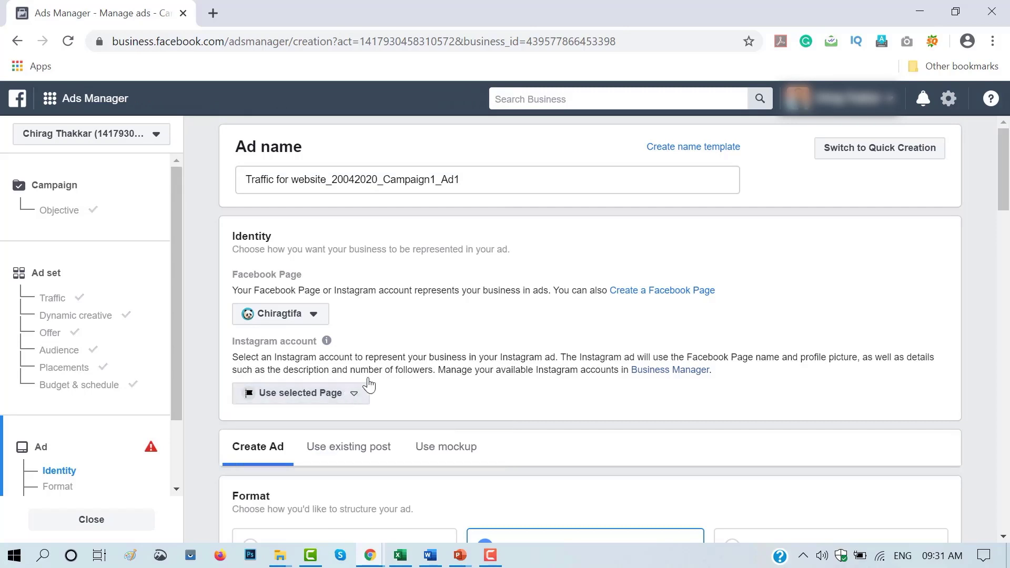
Step: Try the Collection format for the ad, and settle on the Single image or video format
scroll(485, 345, down, 2)
scroll(485, 342, down, 2)
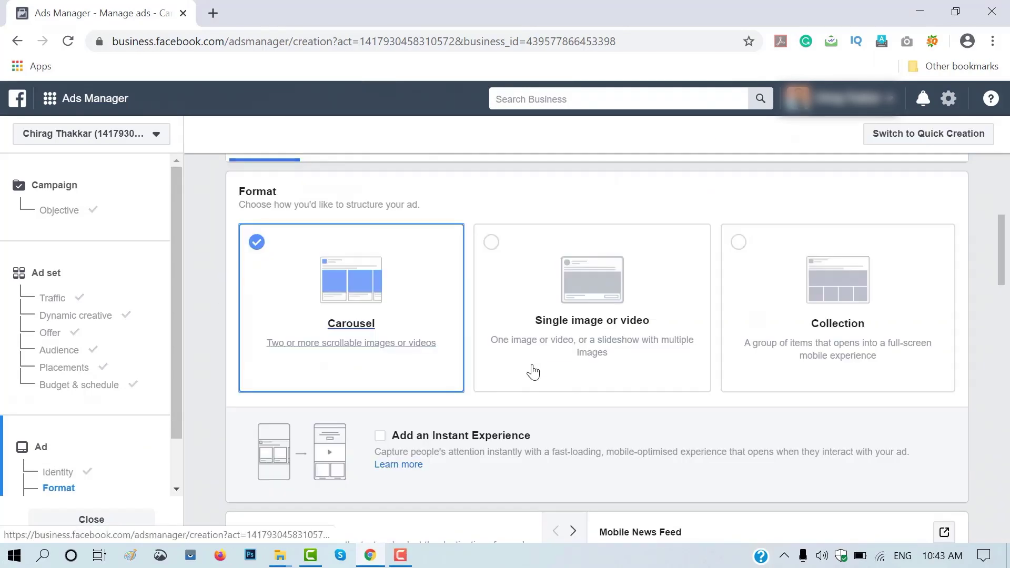
click(533, 372)
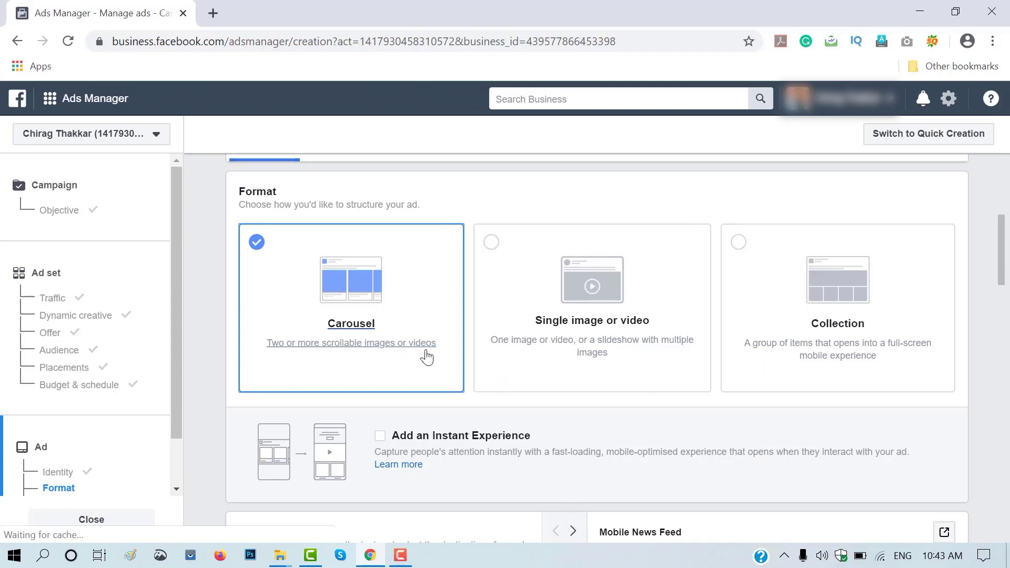
click(705, 384)
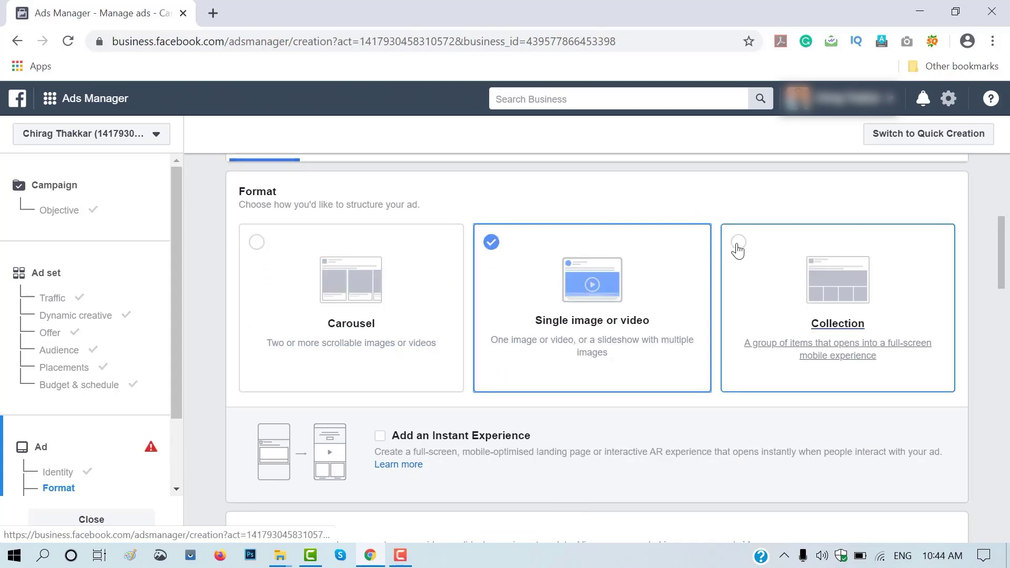
click(769, 369)
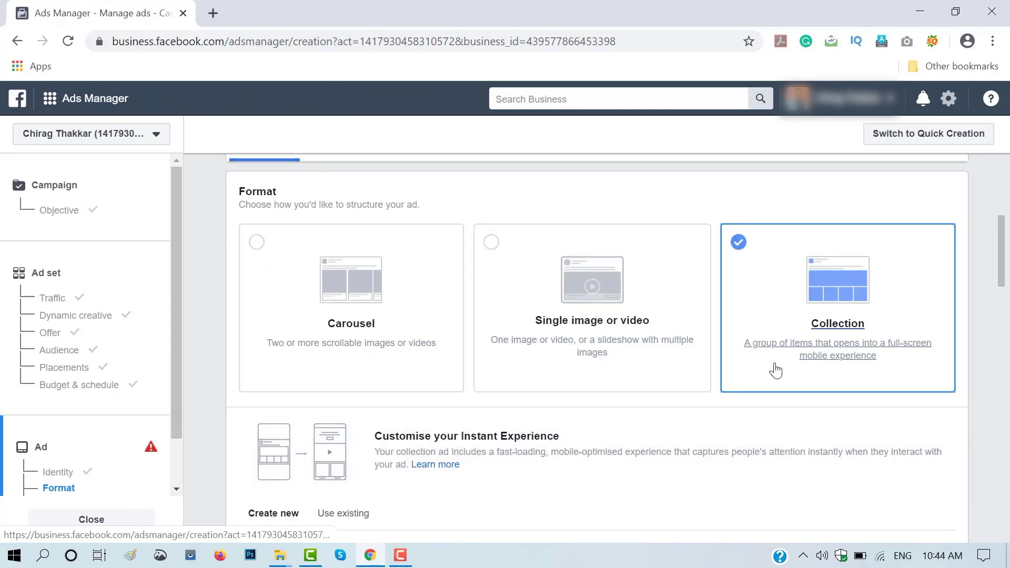
click(594, 363)
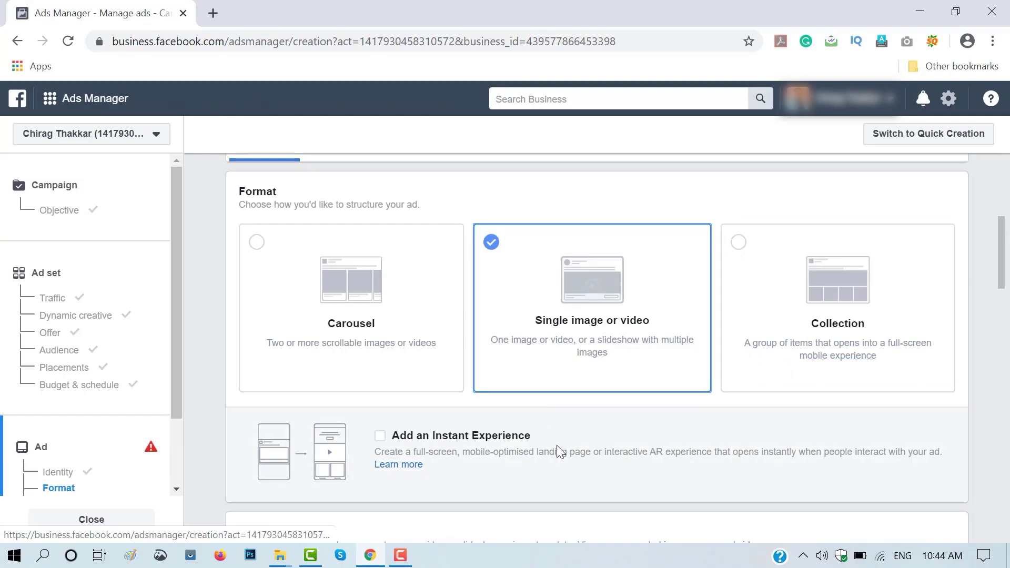
Step: Add the 921 × 960 World Health Day picture from the page images as the ad's media
scroll(557, 445, down, 1)
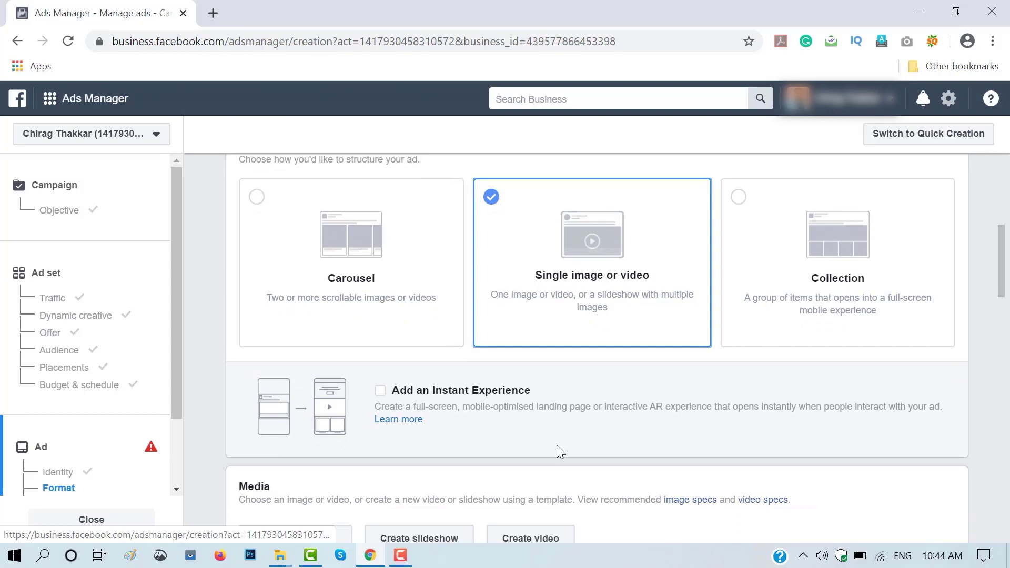
scroll(557, 445, down, 6)
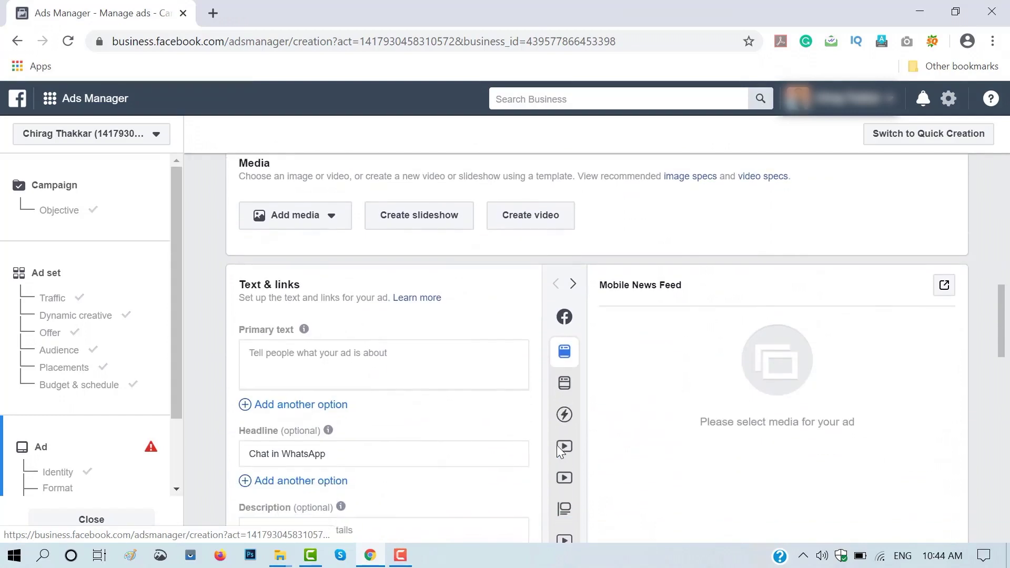
click(310, 214)
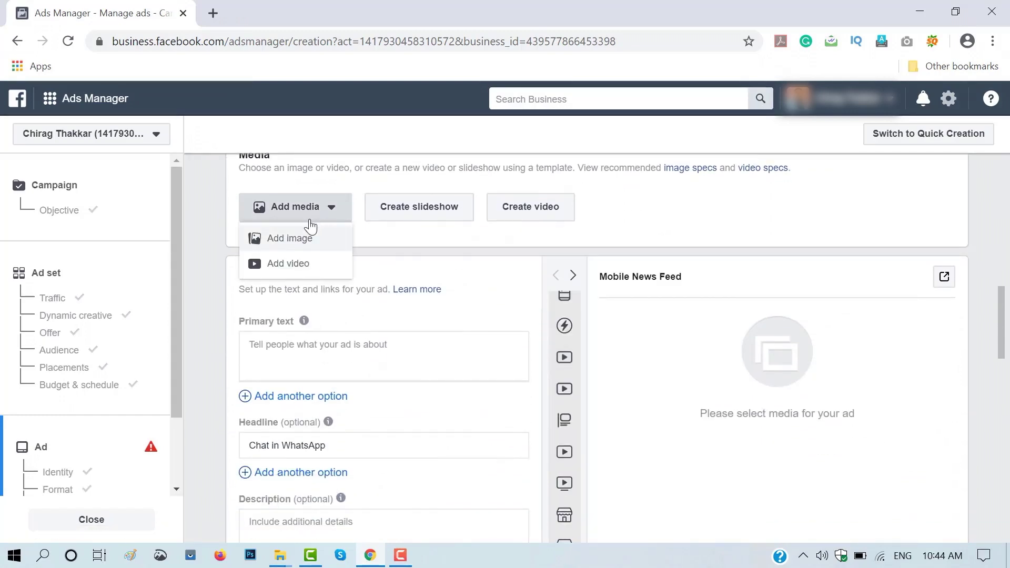
click(274, 248)
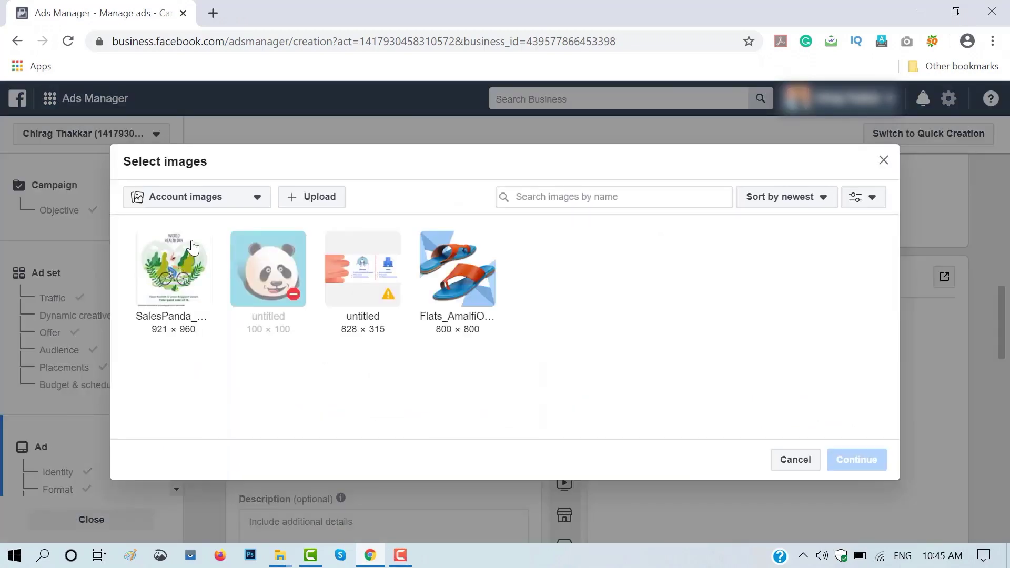
click(206, 204)
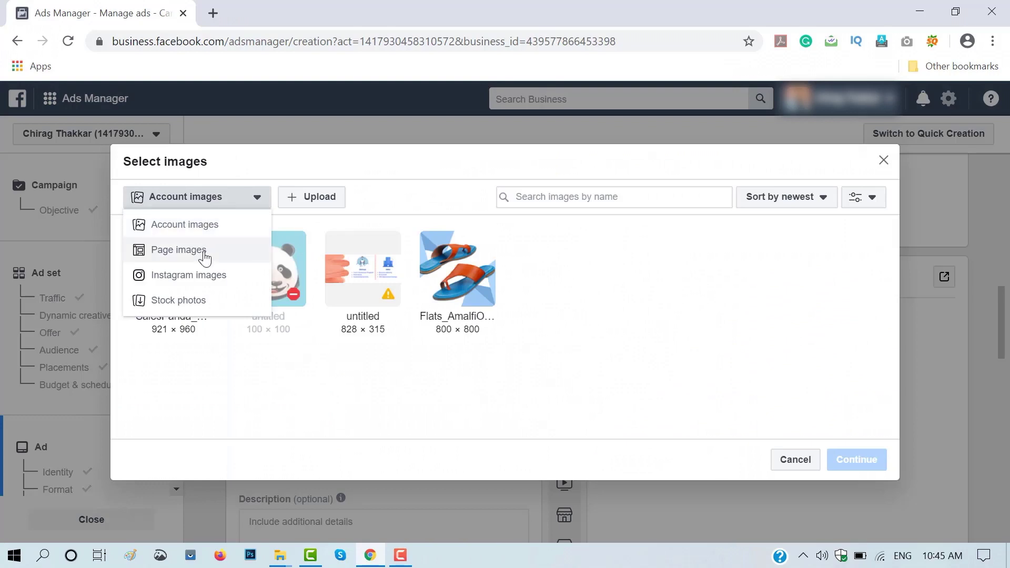
click(205, 258)
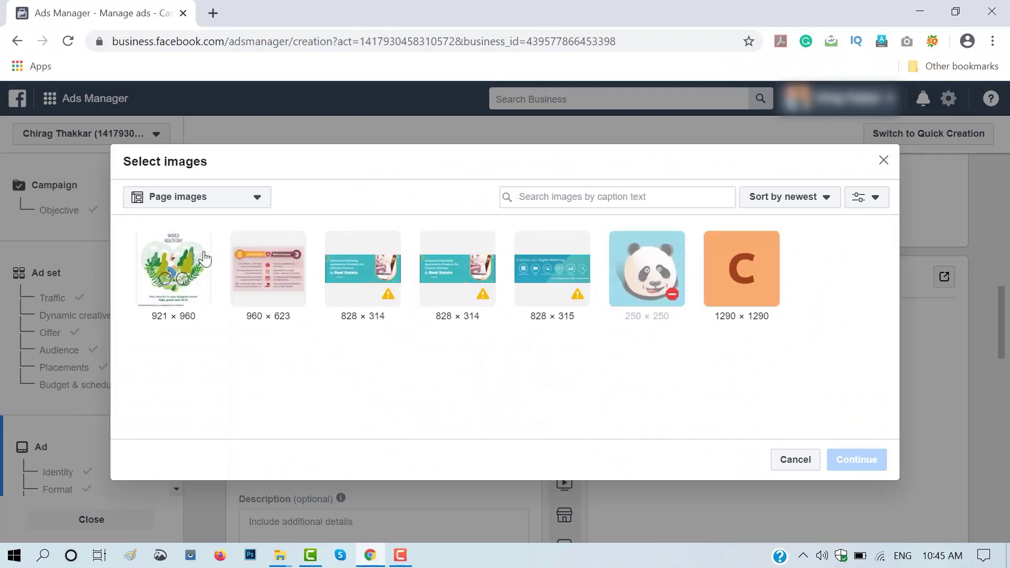
click(183, 287)
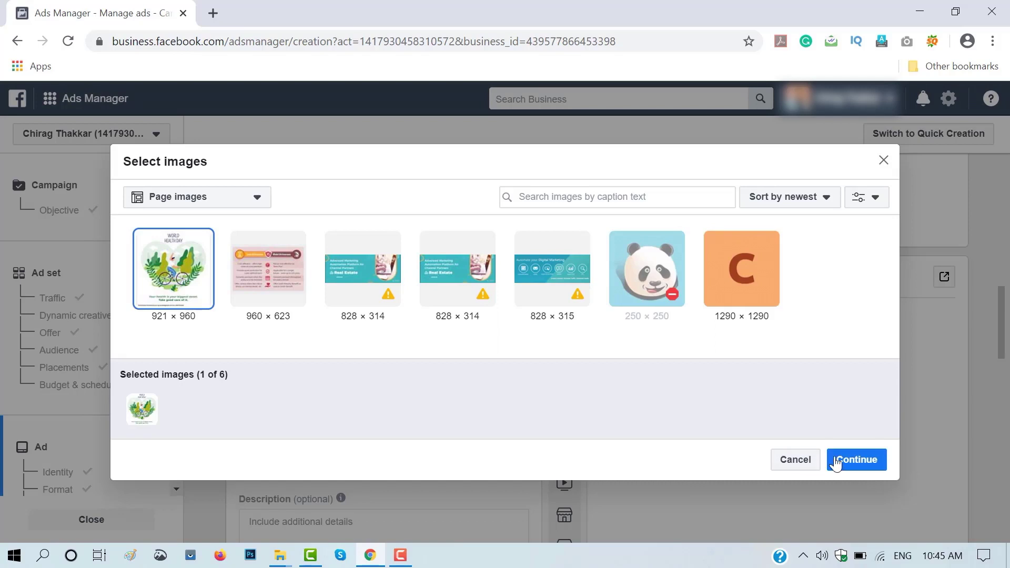
click(840, 463)
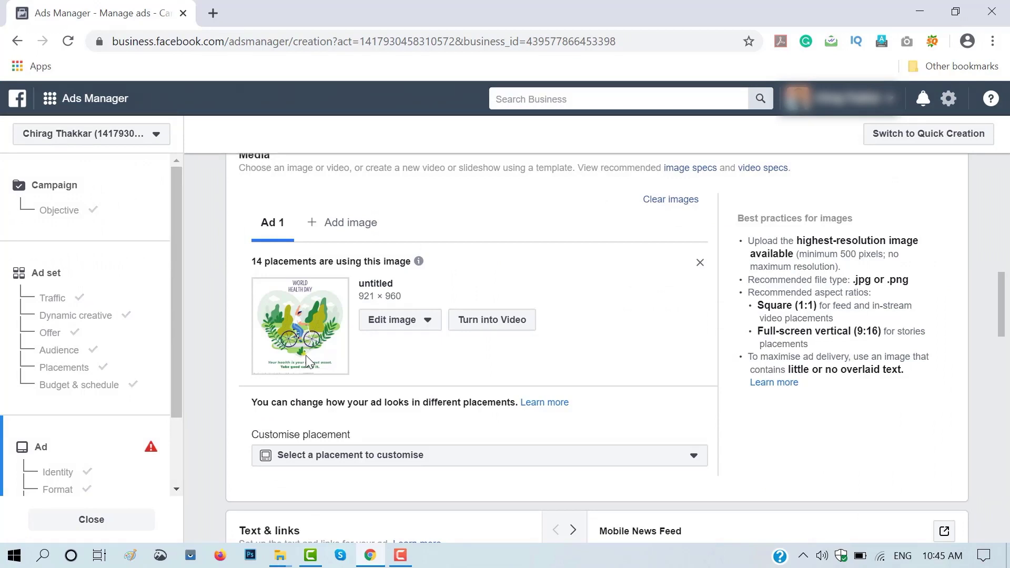
Step: Check the World Health Day image's amount of text in Facebook's Text Overlay Tool at facebook.com/ads/tools/text_overlay, and return to the ad setup
click(213, 13)
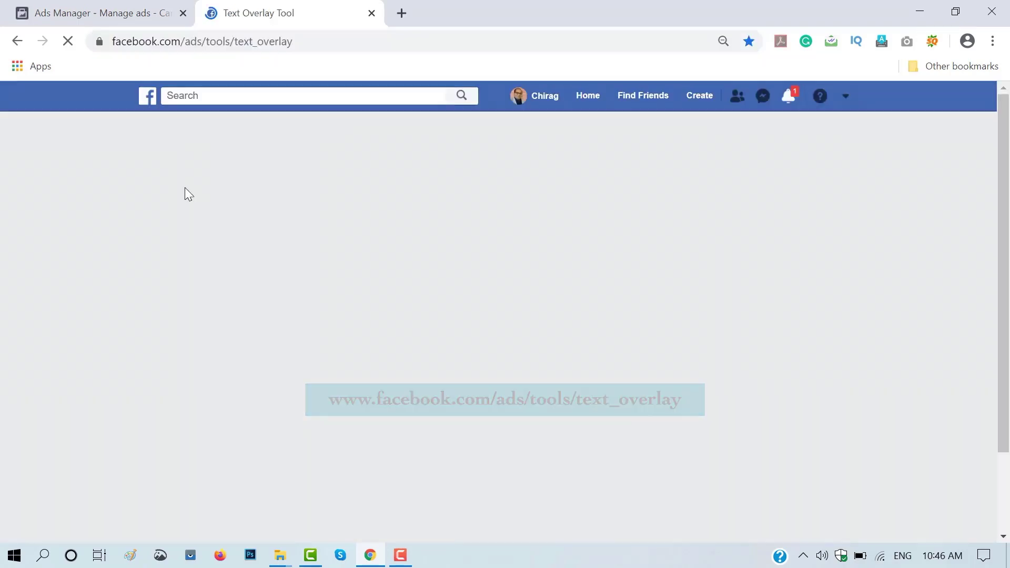
click(186, 220)
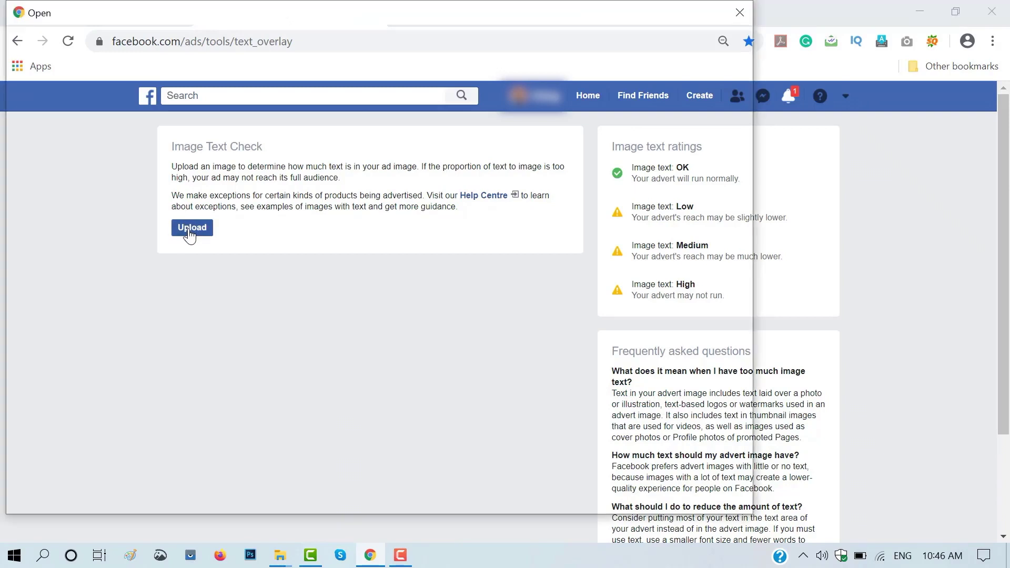
click(611, 497)
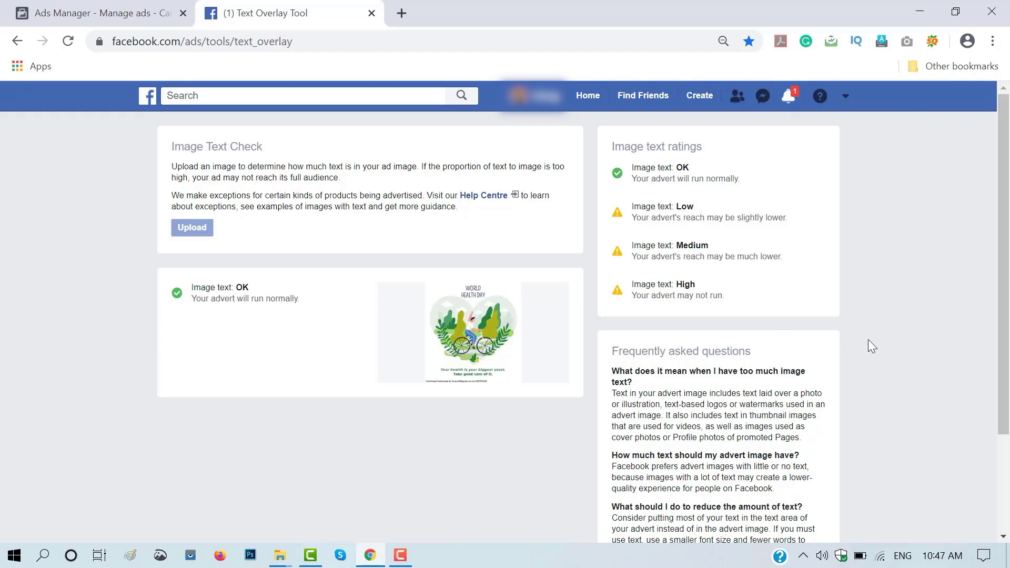
scroll(869, 340, down, 3)
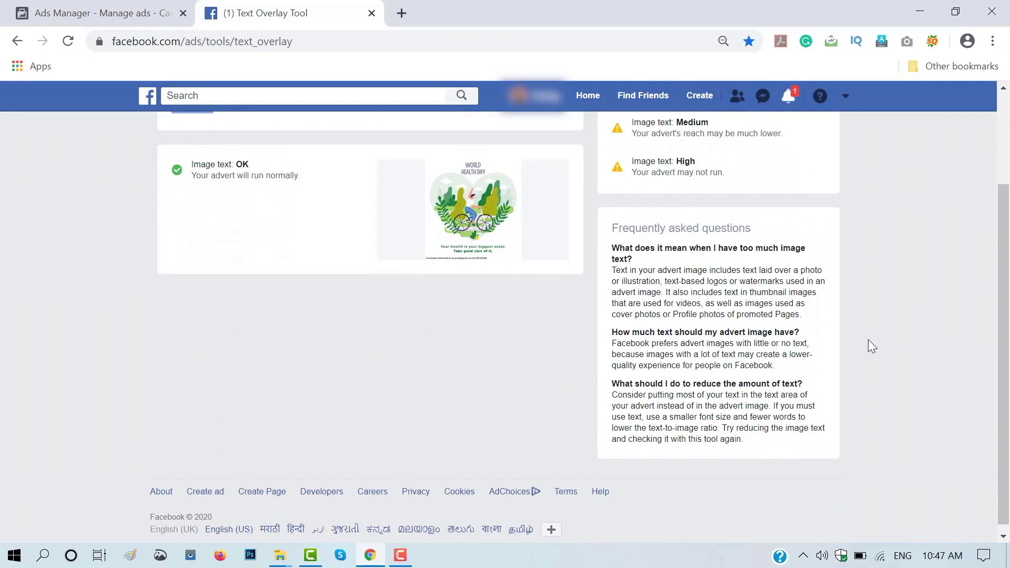
scroll(868, 339, up, 3)
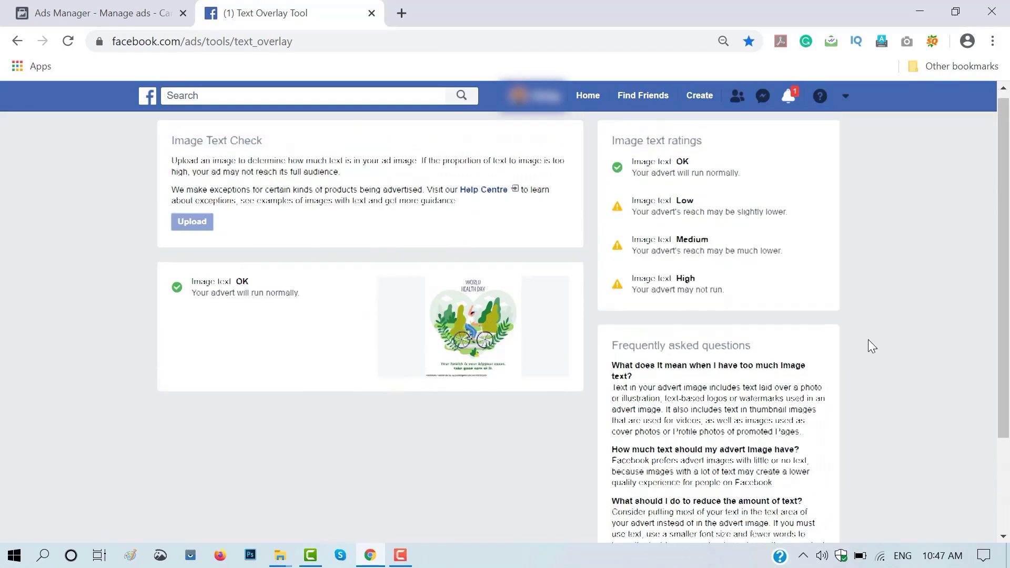
click(372, 13)
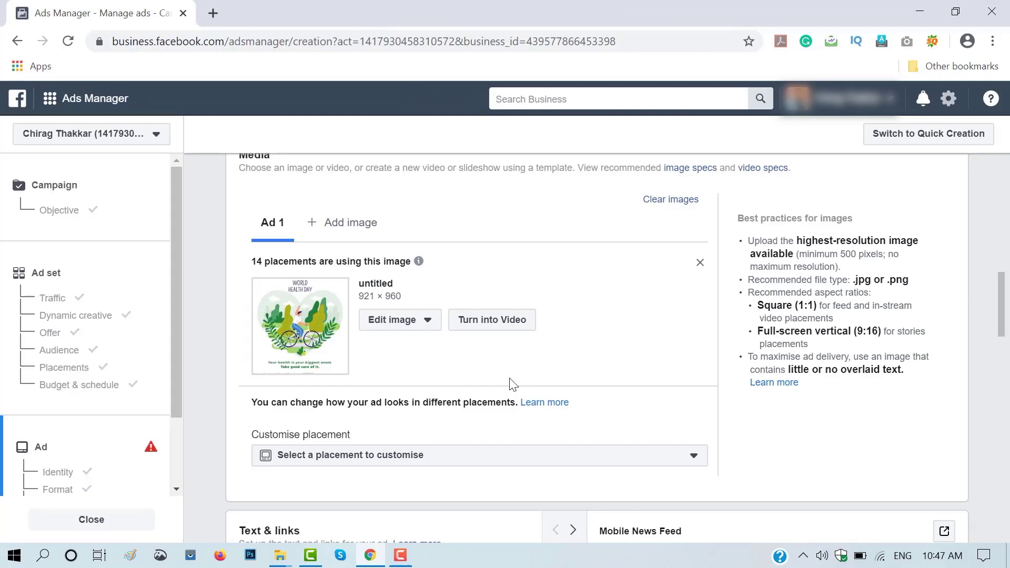
Step: Write the primary text, opening with "Are you financially protected against uncertain times?", inviting people to connect on World Health Day, and ending with "Connect now!!!"
scroll(513, 384, down, 5)
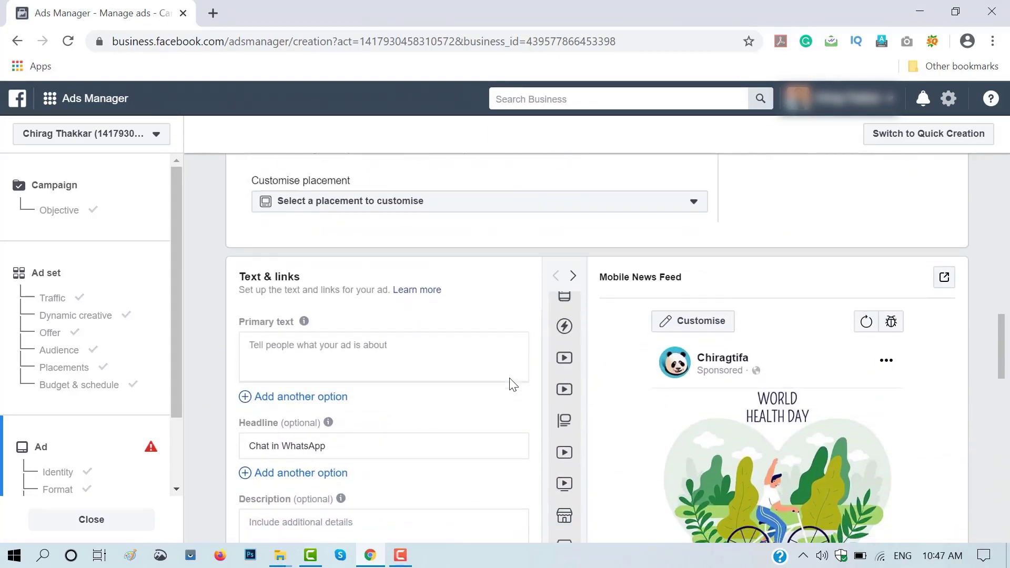
scroll(513, 384, down, 1)
click(387, 296)
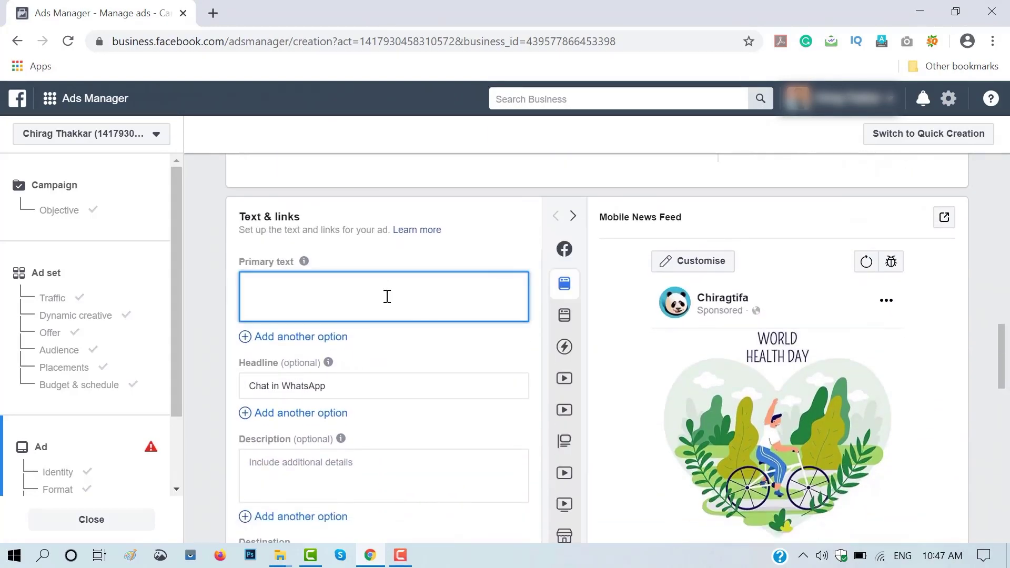
text(Are you financially protected against uncertain times?  If you are not sure, connect with us on this World Health Day.  As a part of this initiative, get in touch with our financial advisor and he will help you understand how you can secure your future.  Connect now!!!)
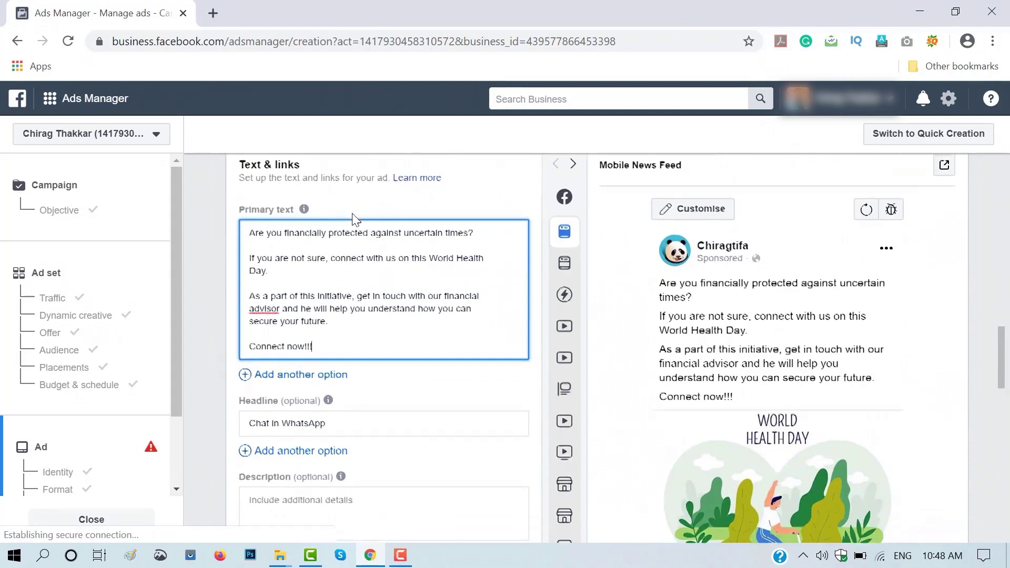
scroll(354, 218, down, 3)
scroll(356, 220, down, 1)
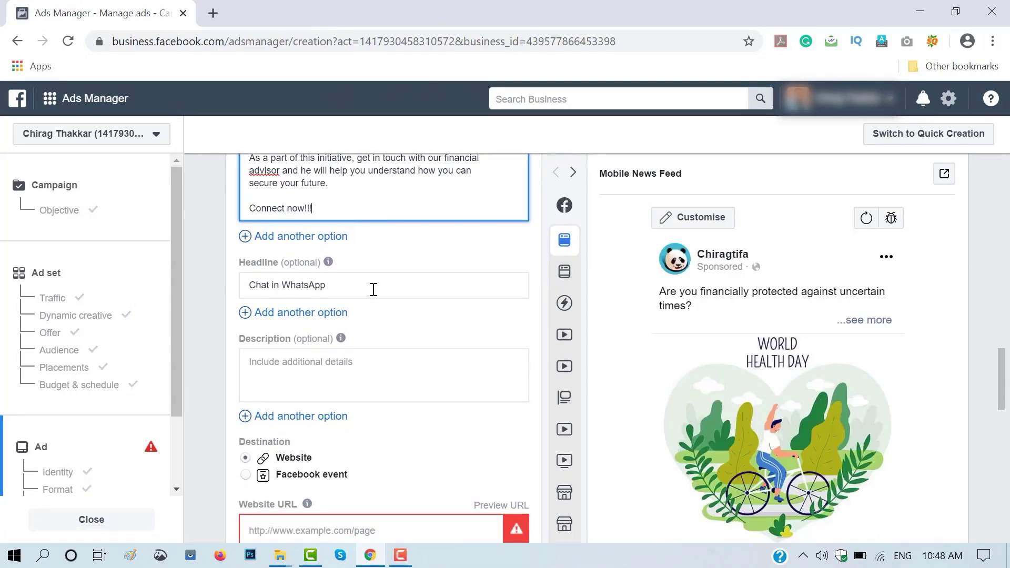
click(374, 289)
text(Let's connect)
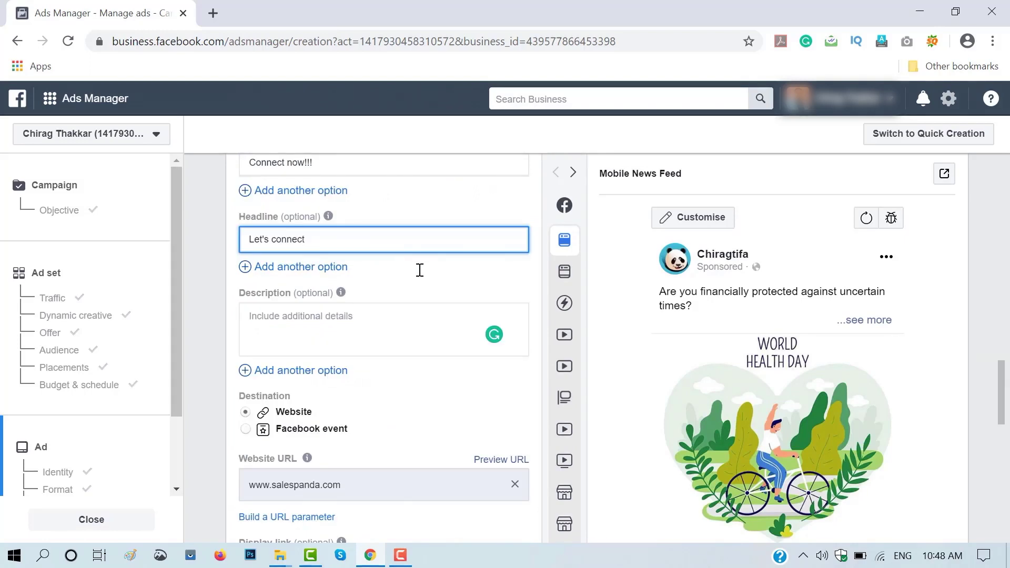
Step: Give the ad the description "Be financially secure" and set its call to action to Contact Us
scroll(420, 270, down, 3)
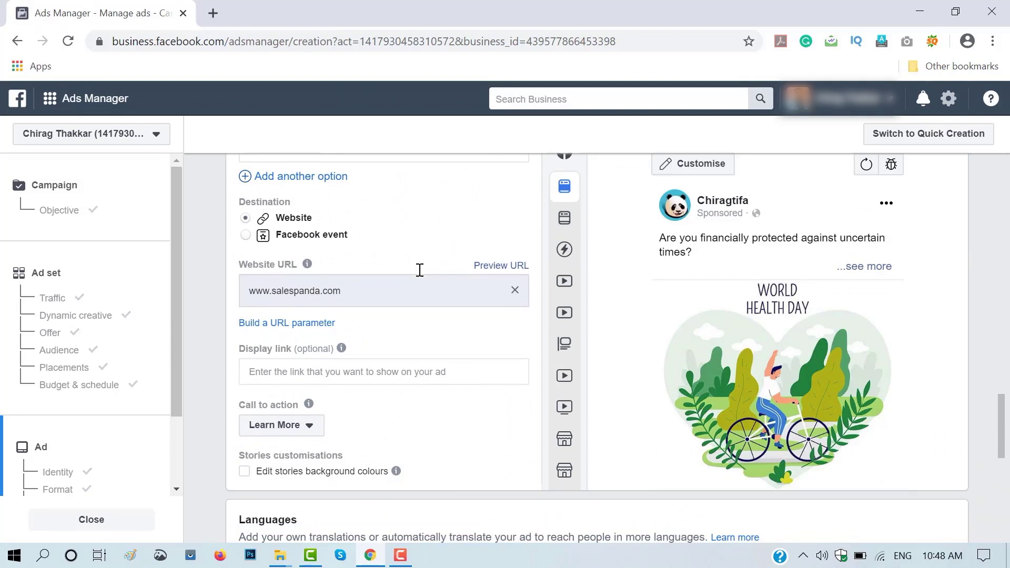
scroll(420, 270, down, 1)
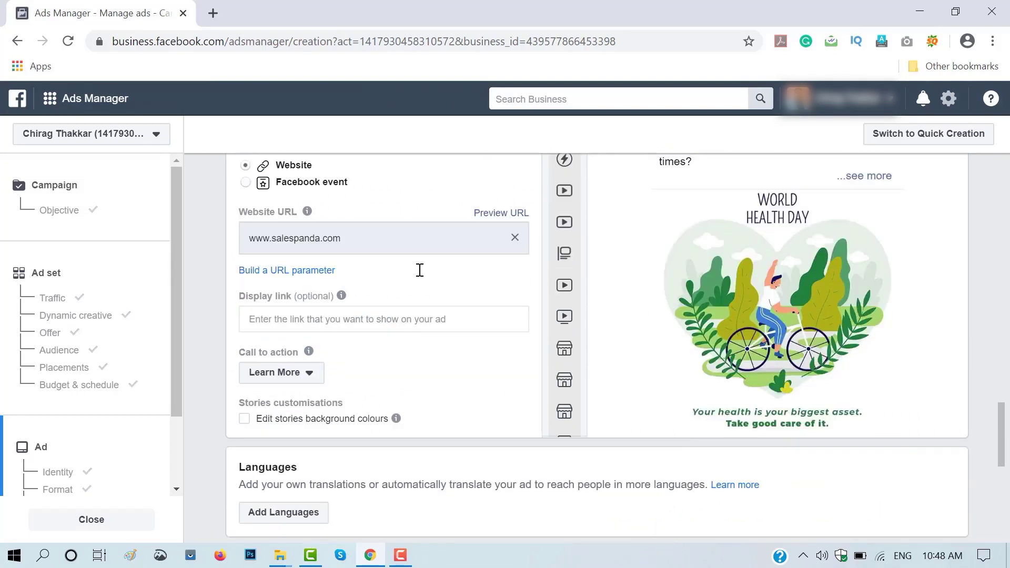
click(299, 374)
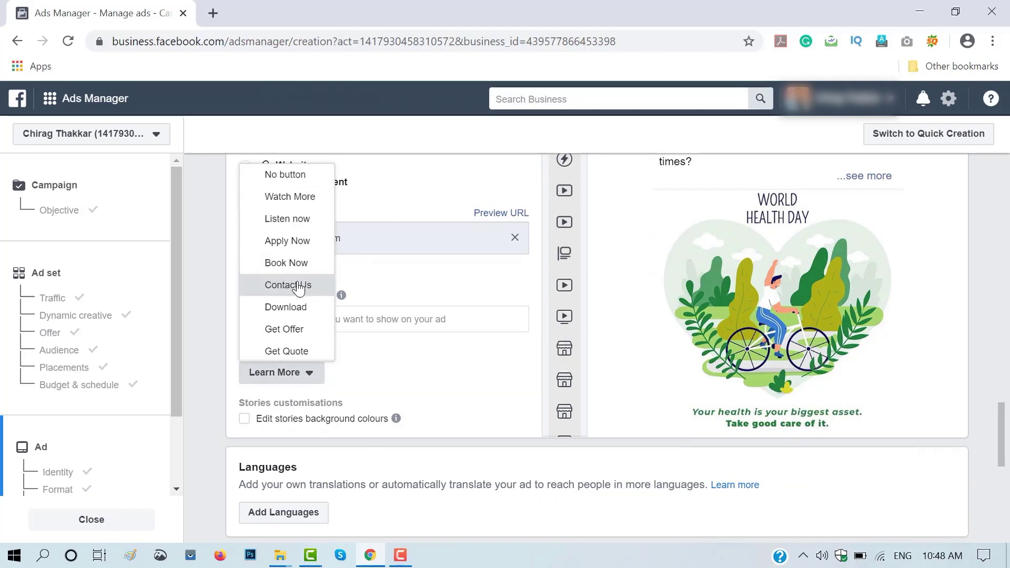
click(299, 287)
Step: Review the draft traffic campaign, ad set and ad details, and confirm the campaign
scroll(414, 334, down, 3)
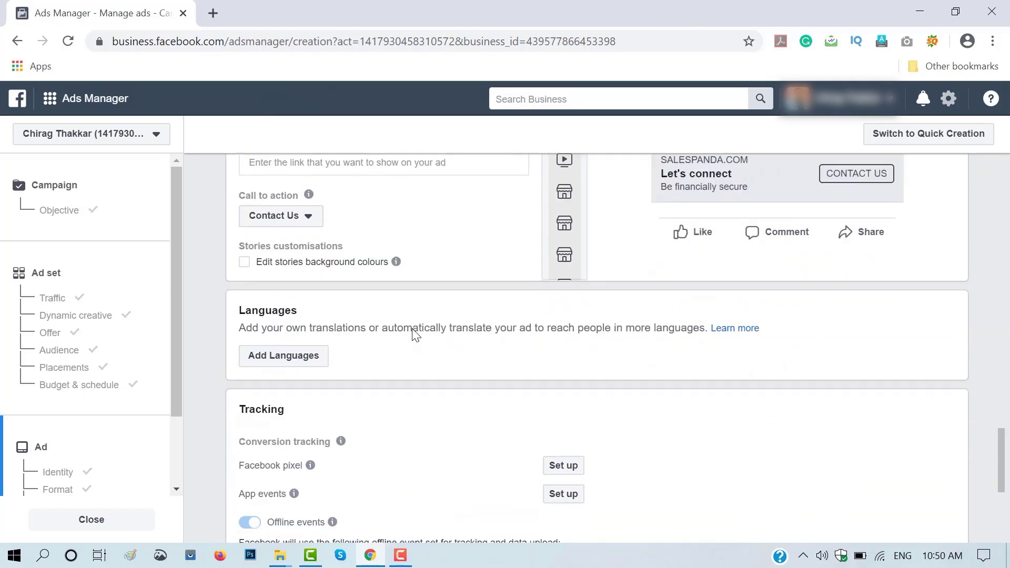
scroll(414, 334, down, 5)
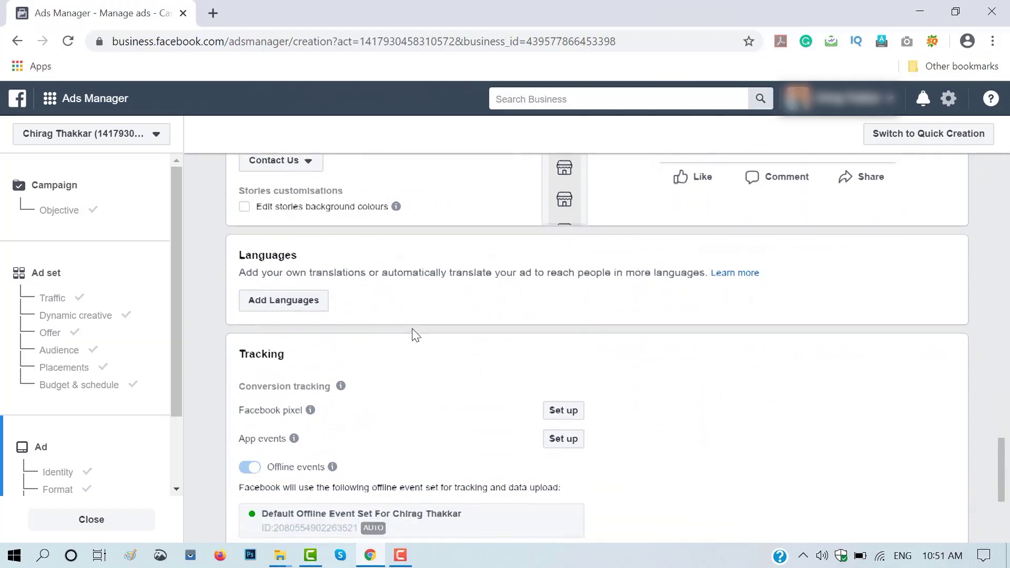
scroll(415, 335, down, 2)
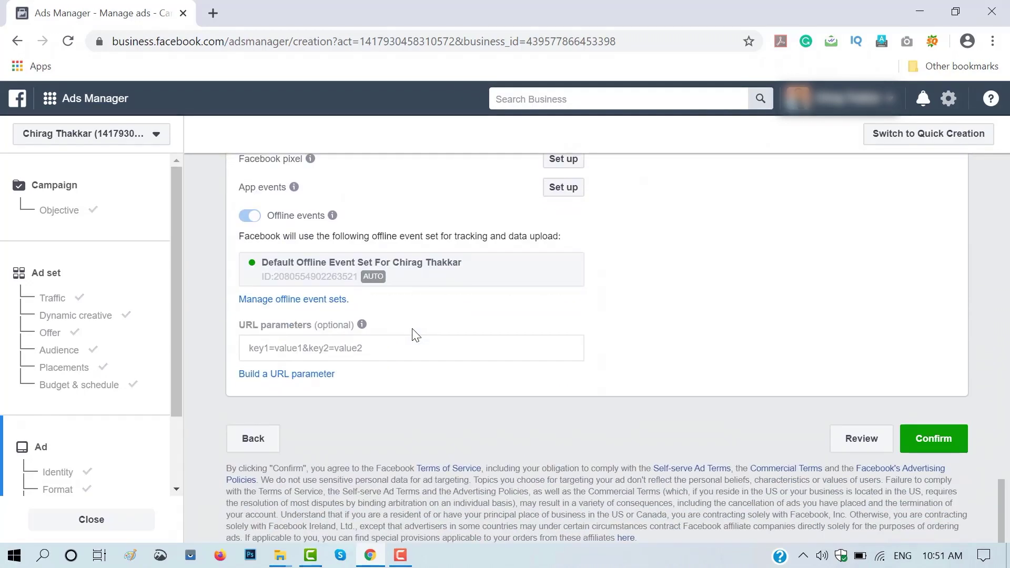
click(853, 438)
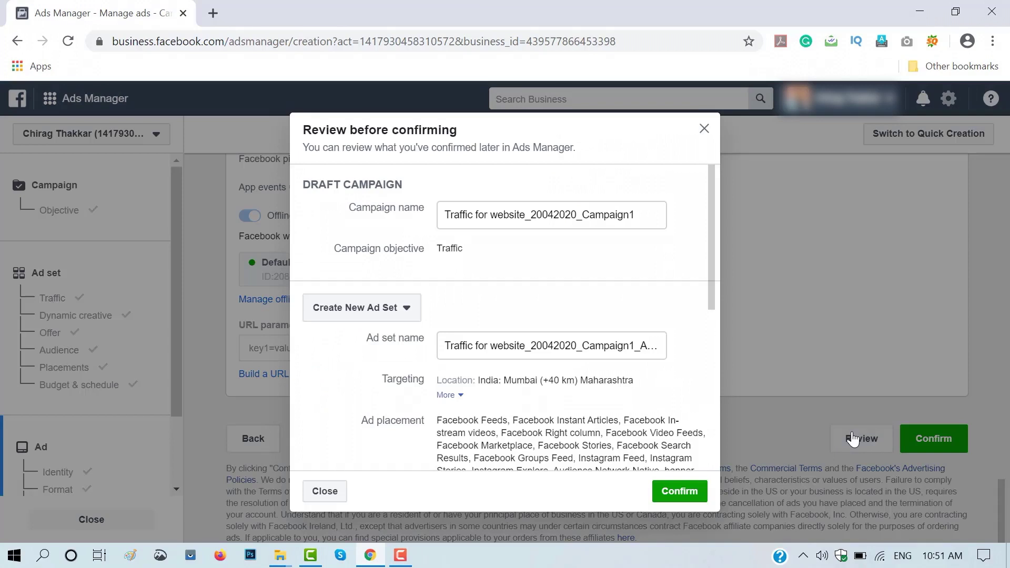
scroll(583, 270, down, 5)
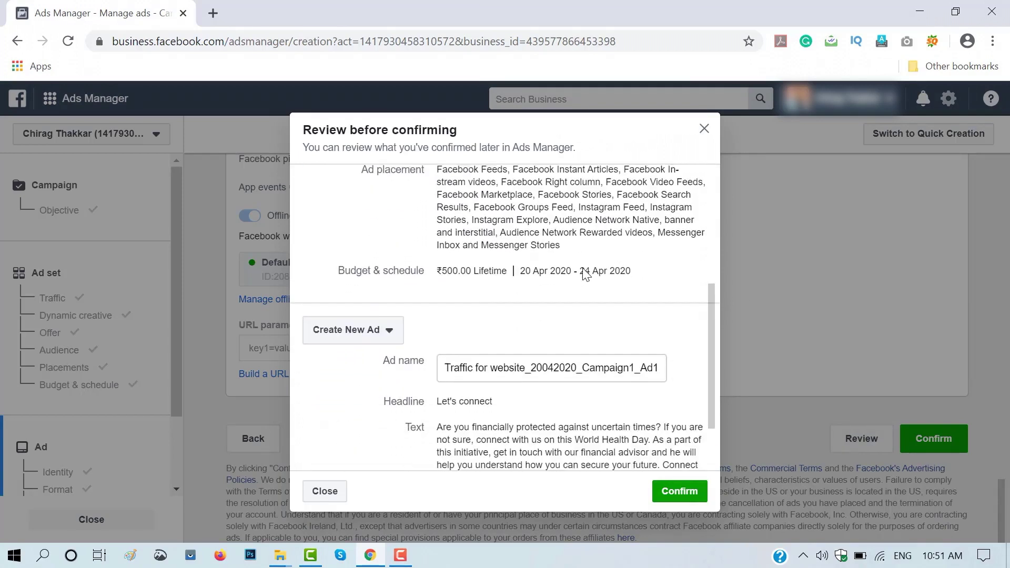
scroll(584, 273, down, 3)
click(679, 491)
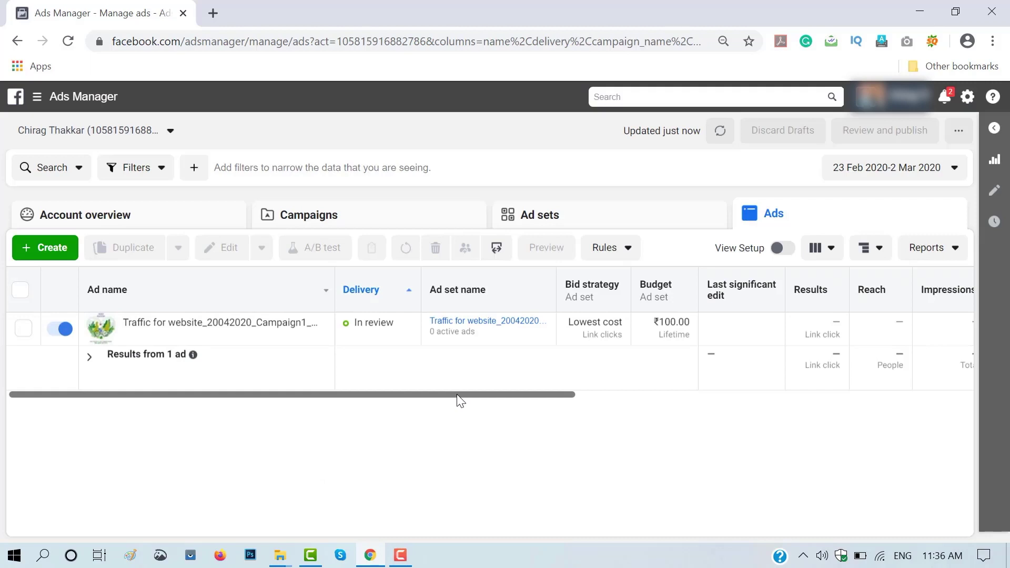
drag(457, 395, 584, 394)
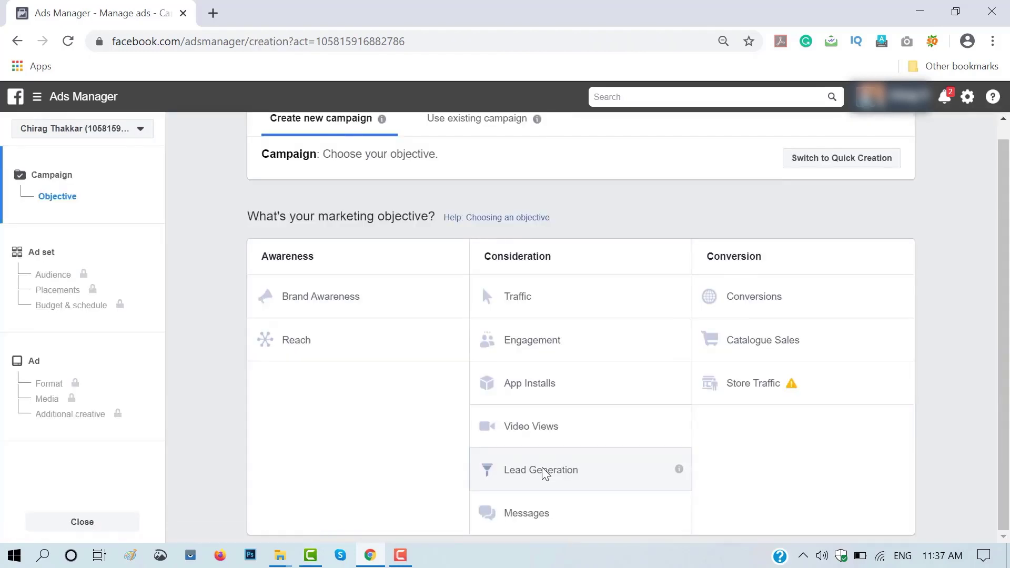
Step: Start a new campaign with the Lead Generation objective, name it "Lead Generation_Campaign1_200042020", and continue past the campaign level
click(542, 476)
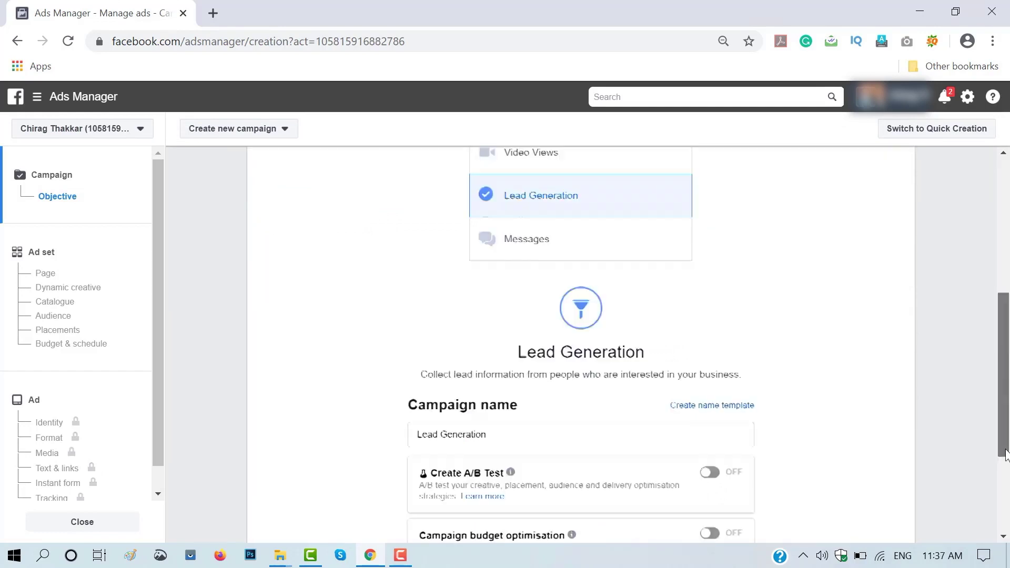
click(583, 329)
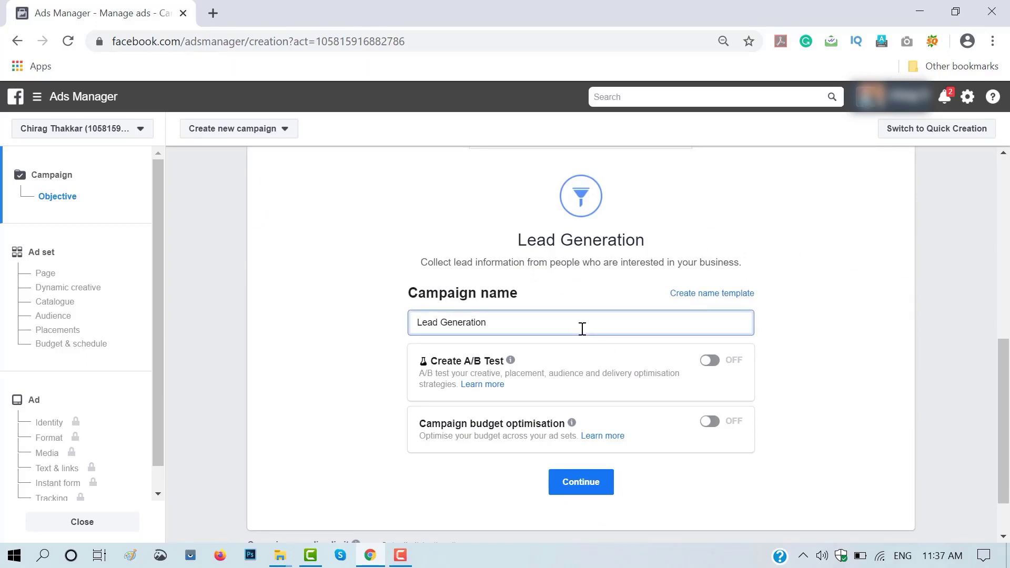
triple_click(582, 328)
text(Lead Generation_Campaign1_200042020)
key(ctrl+a)
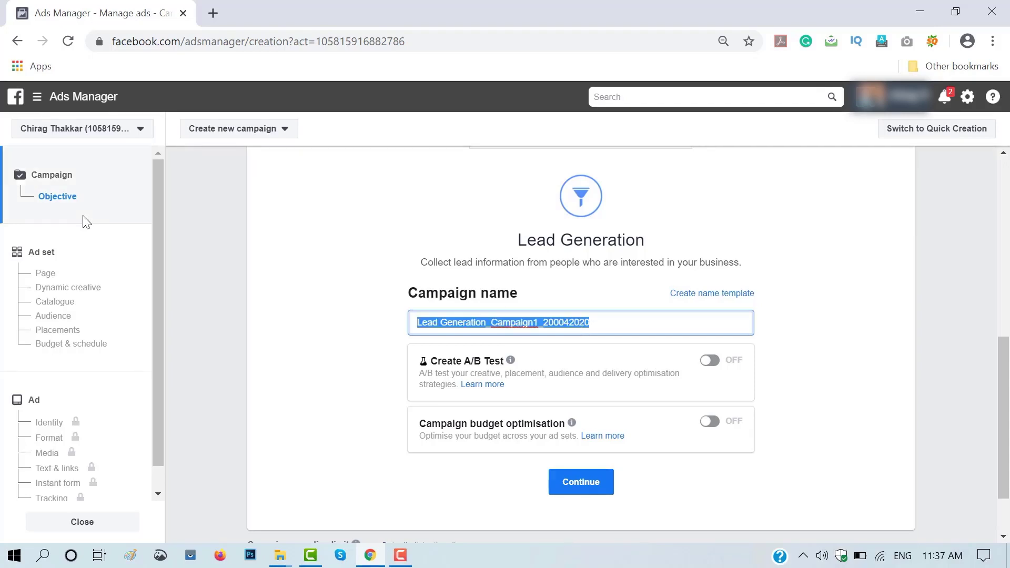
click(581, 481)
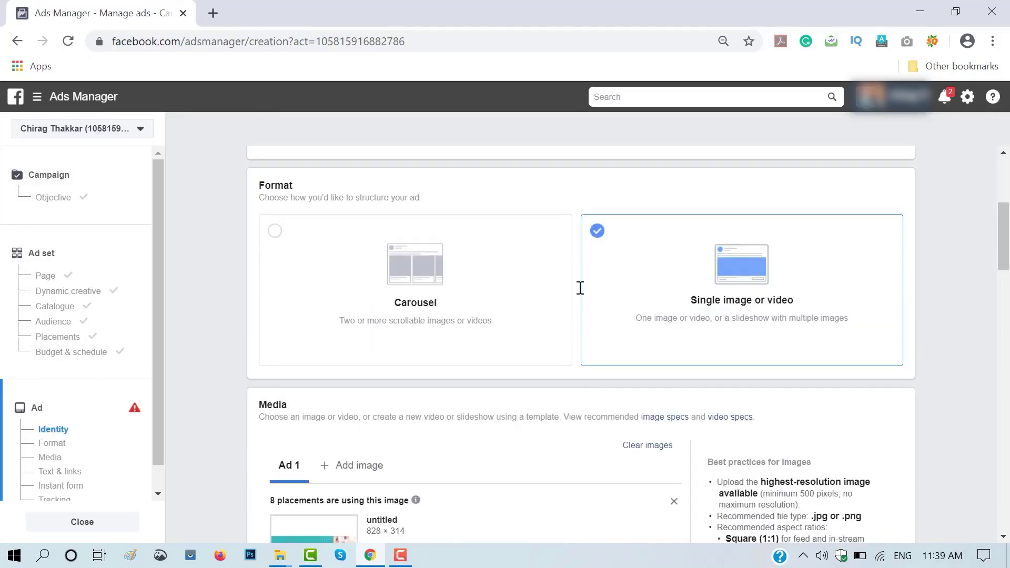
Step: Create a new instant form for the ad named "Lead gen_World health Day_20042020" and set its form type to Higher intent
scroll(580, 288, down, 5)
scroll(579, 287, down, 2)
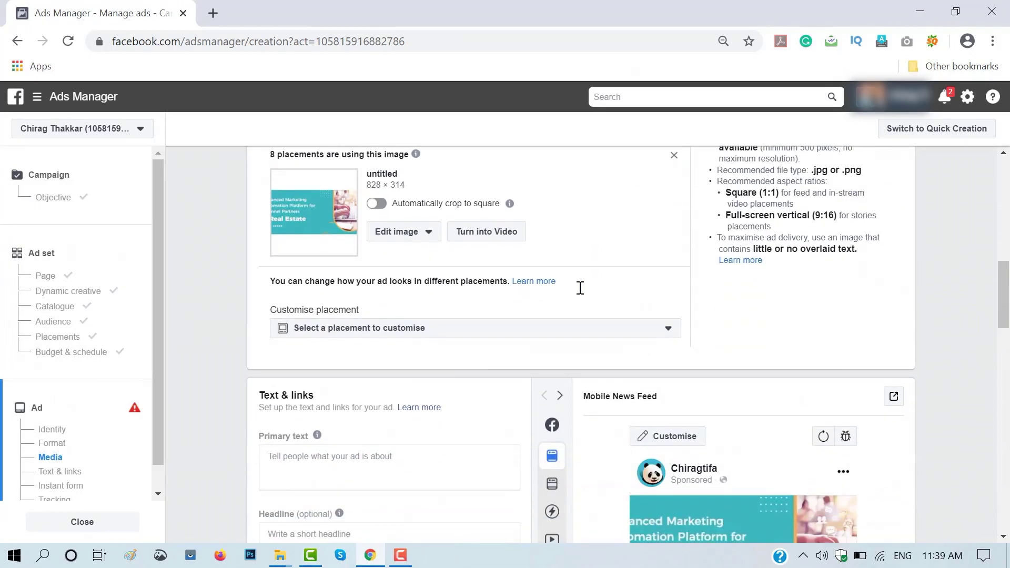
scroll(580, 288, down, 3)
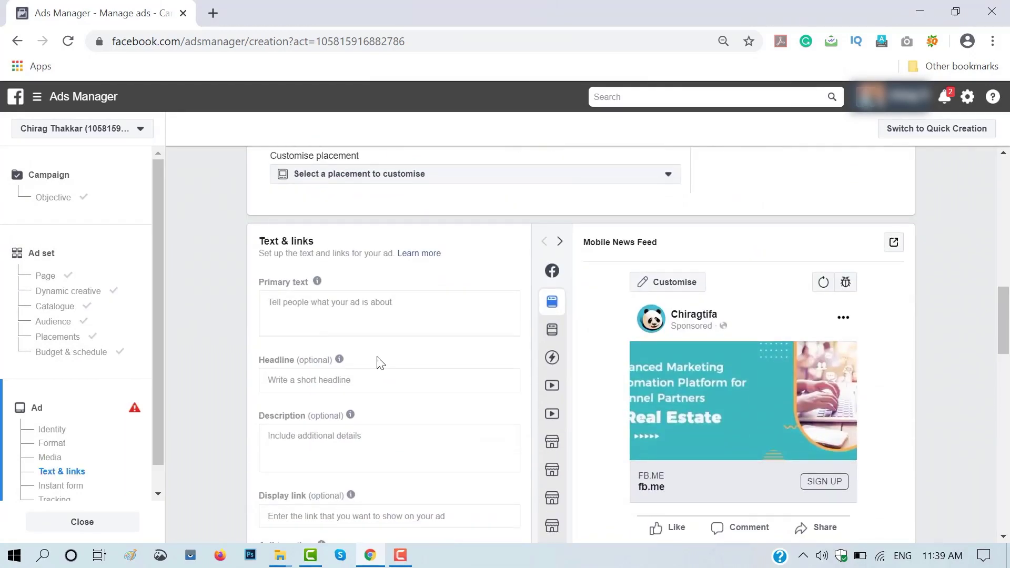
scroll(381, 363, down, 4)
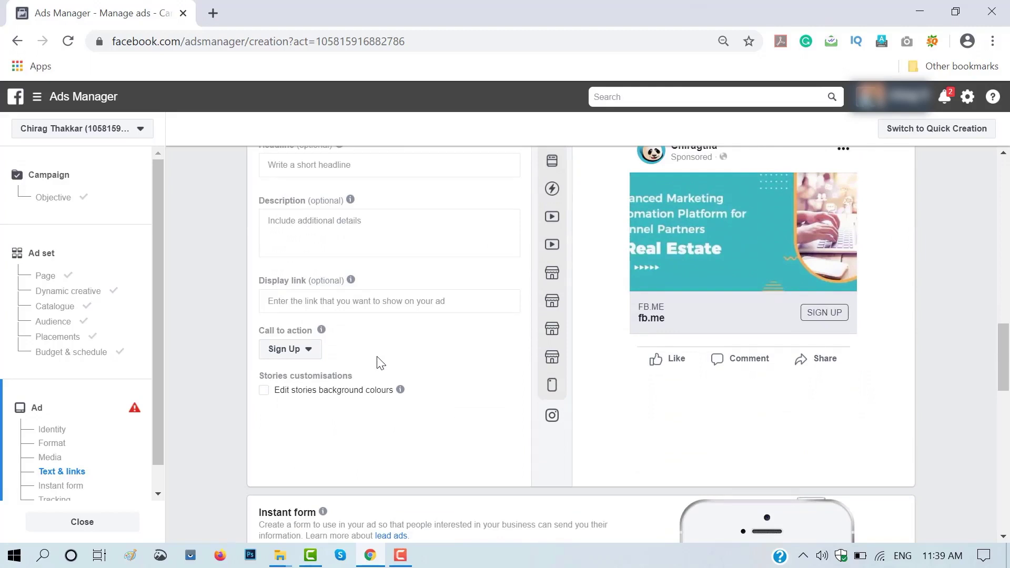
scroll(381, 363, down, 6)
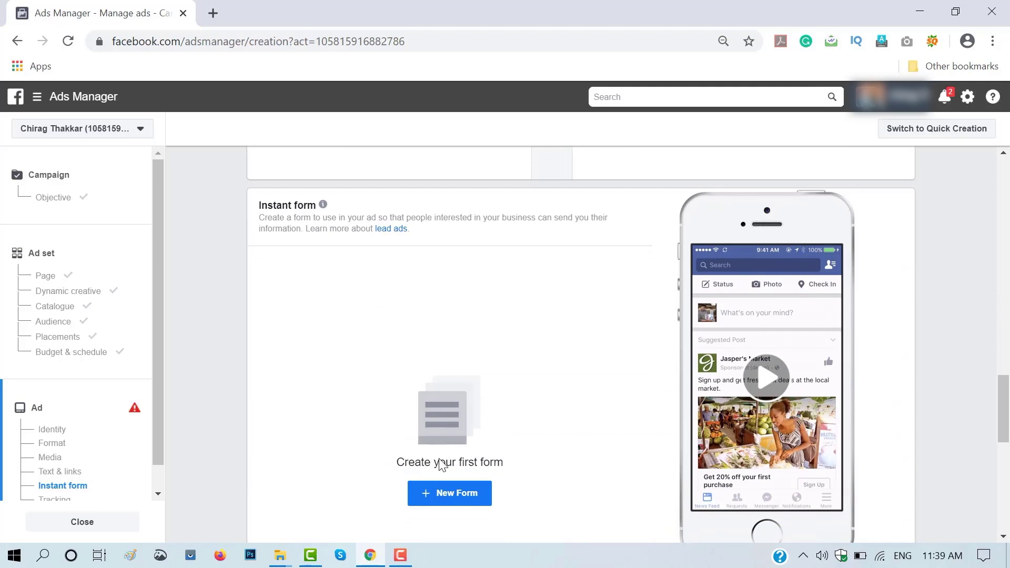
click(450, 492)
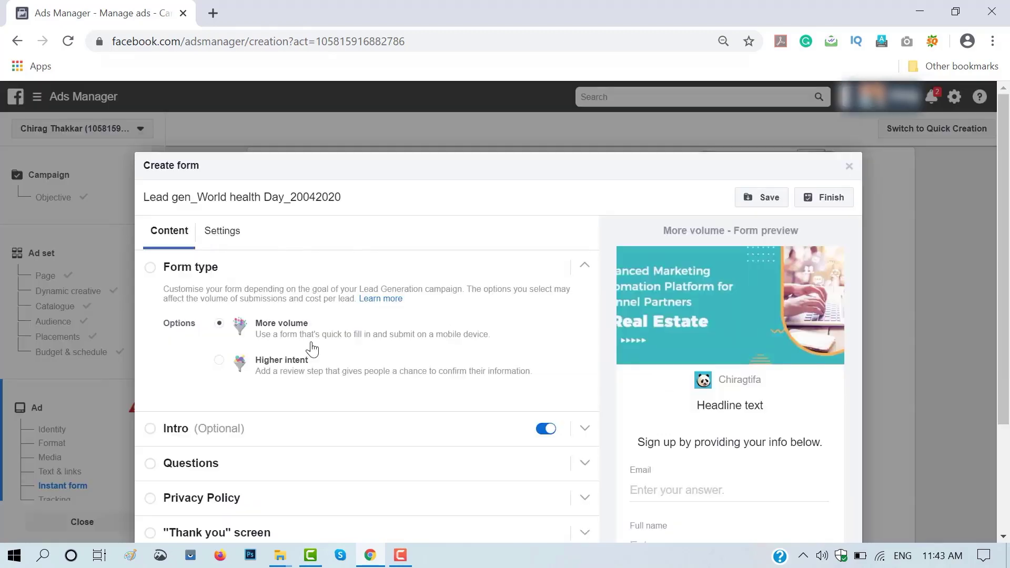
scroll(379, 352, down, 2)
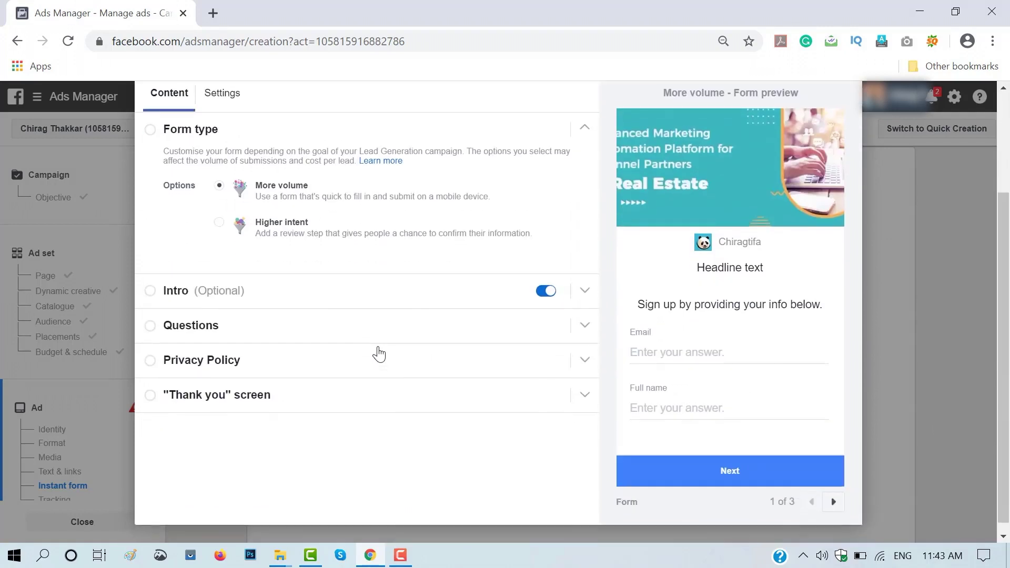
click(219, 223)
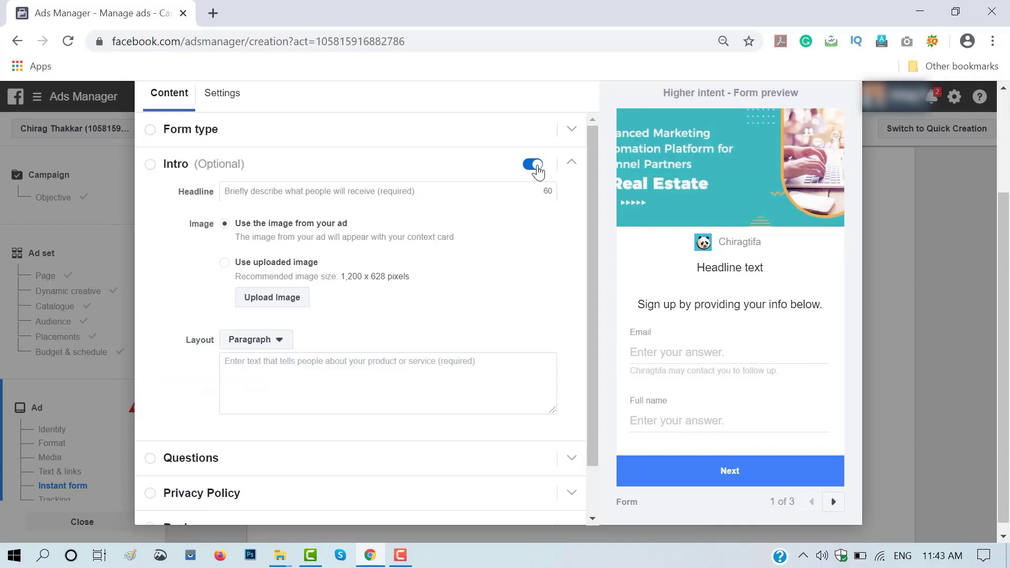
Step: Turn off the form's optional intro and set the questions headline to "Please provide the following info"
click(533, 164)
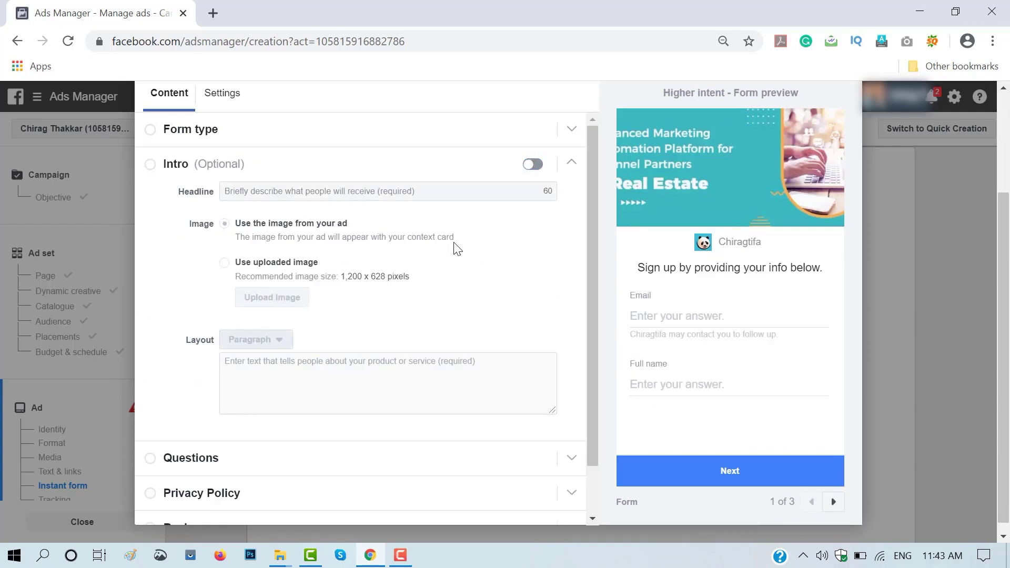
scroll(456, 250, down, 1)
scroll(456, 250, down, 1)
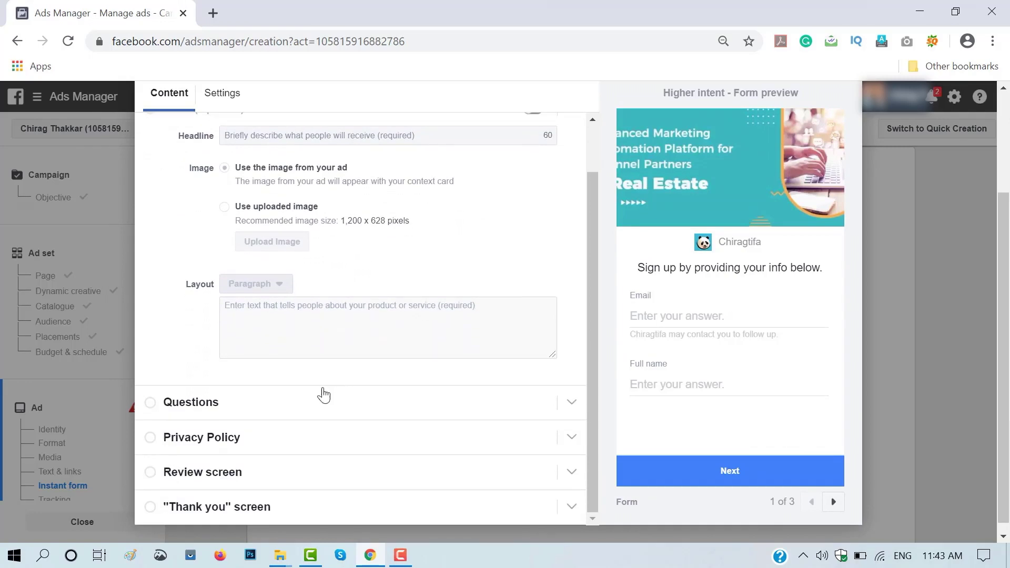
click(312, 407)
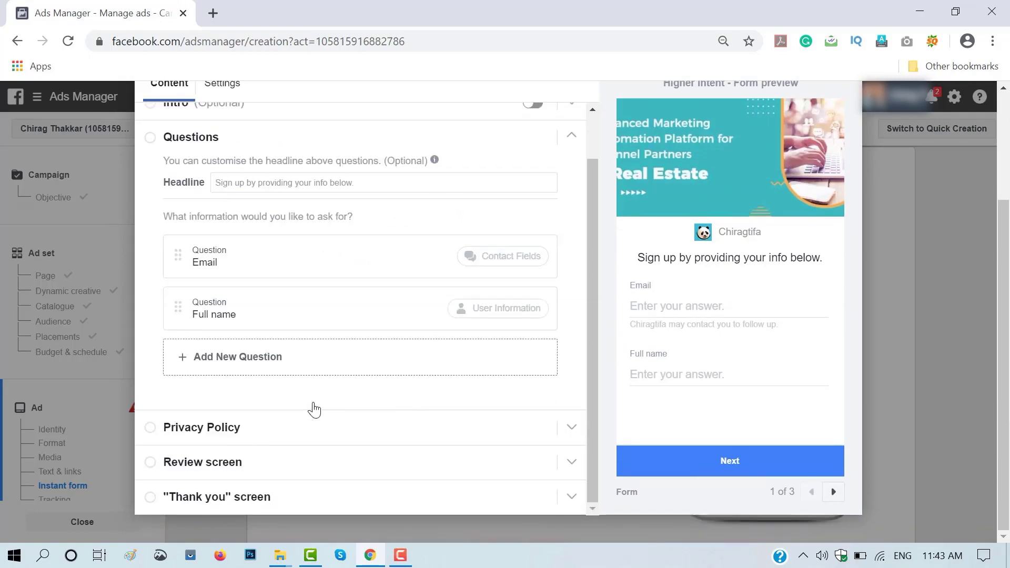
click(399, 182)
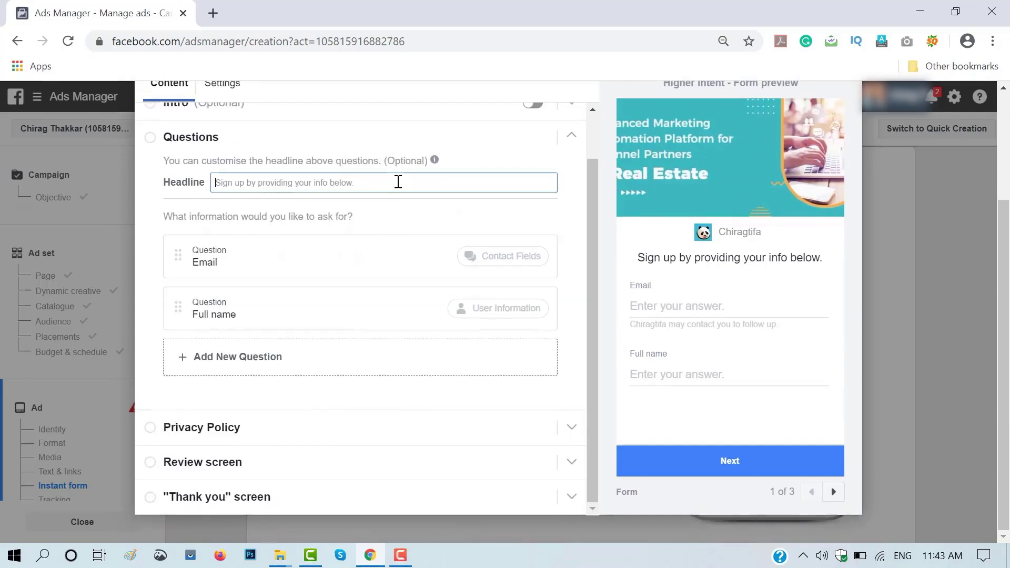
text(Please)
text(provi)
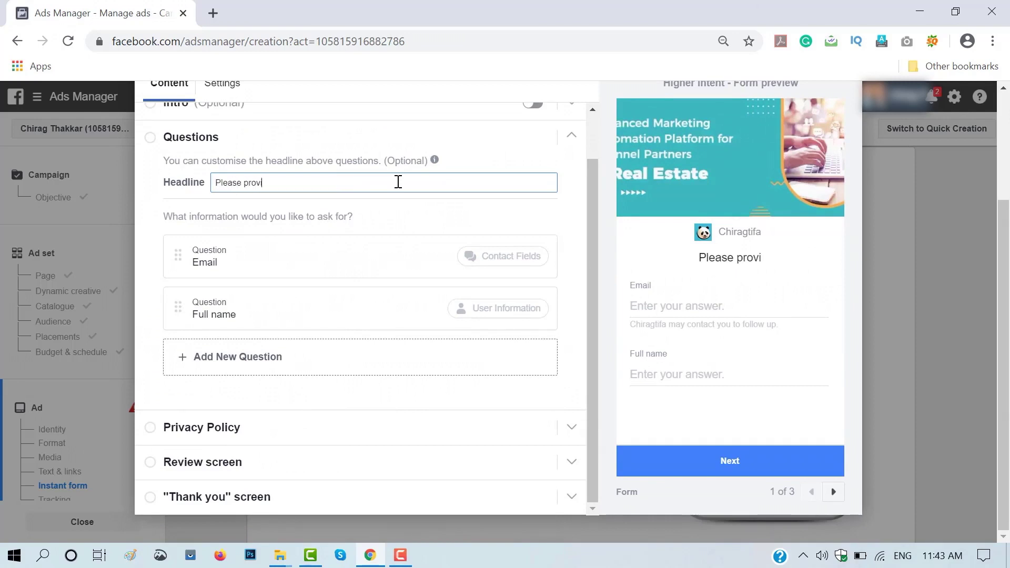
text(de the following info)
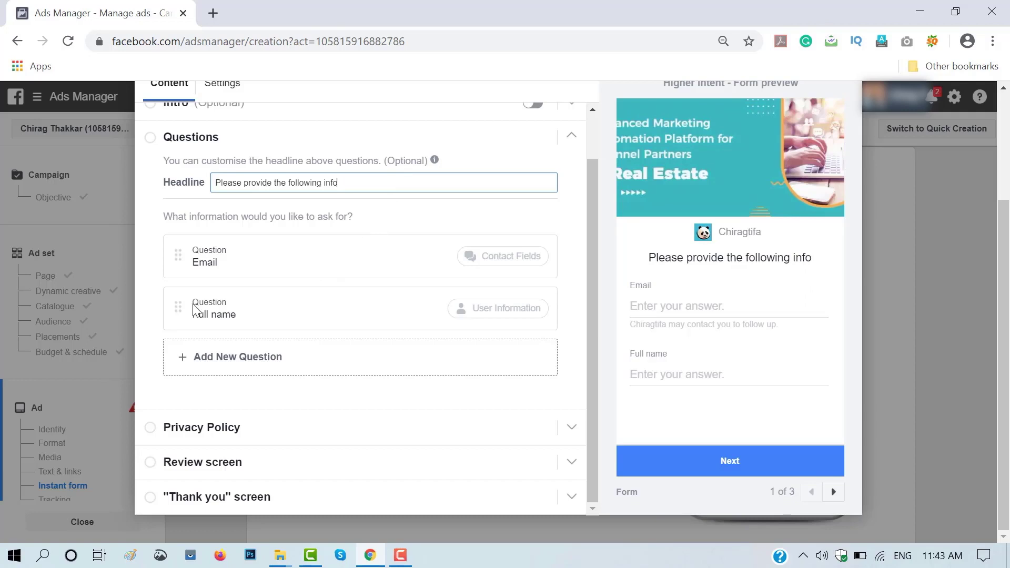
Step: Move the Full name question above Email and add a Phone number contact question to the form
drag(182, 305, 181, 235)
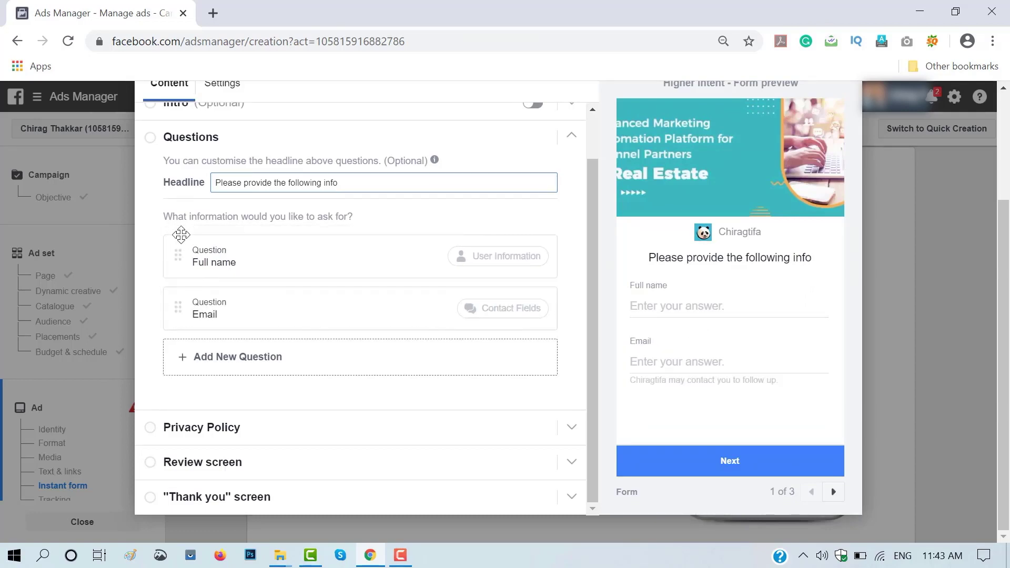
click(210, 363)
mouse_move(225, 325)
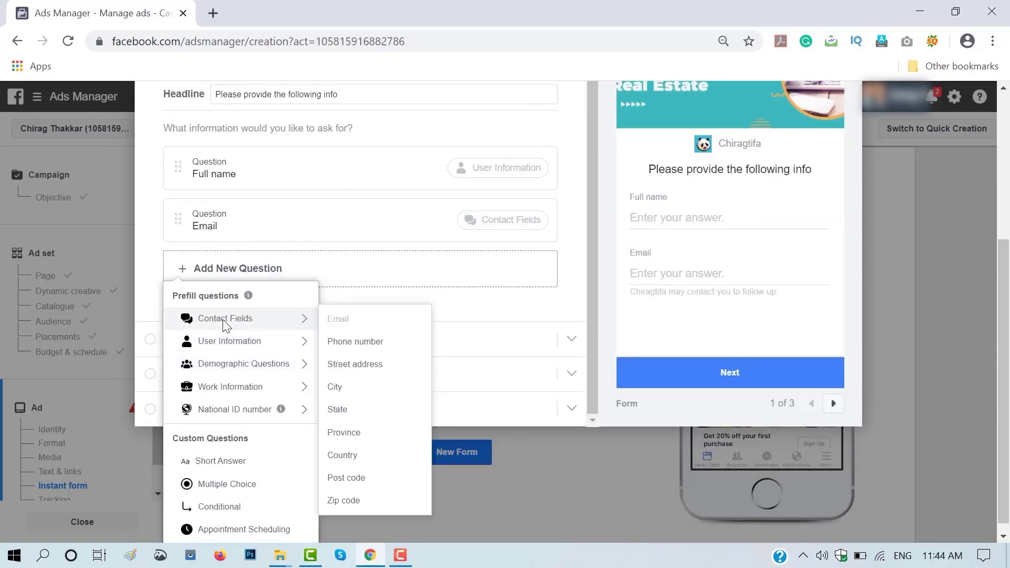
mouse_move(253, 342)
mouse_move(298, 315)
click(349, 345)
scroll(350, 350, down, 2)
click(217, 430)
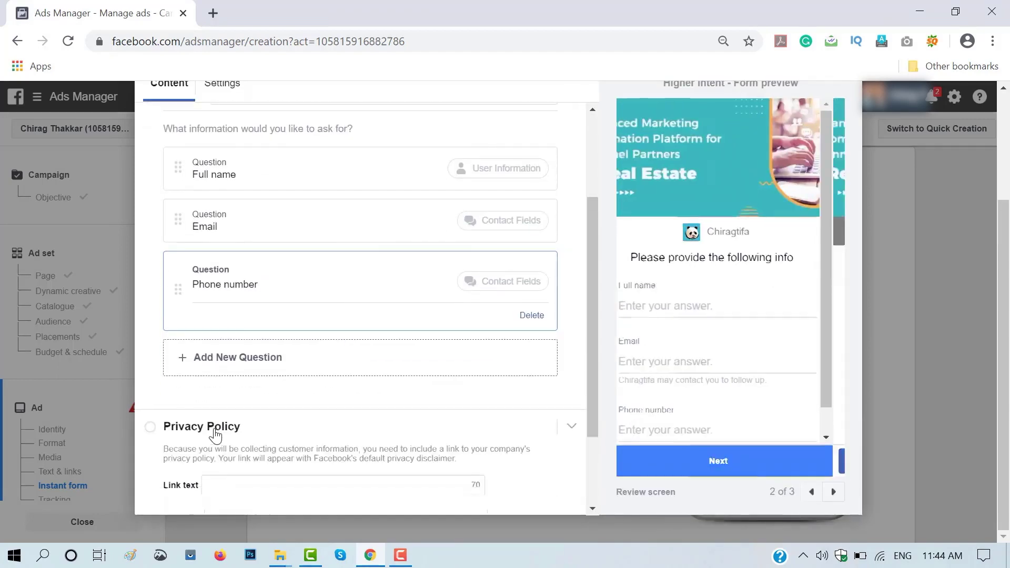
click(256, 282)
text(Our Pri)
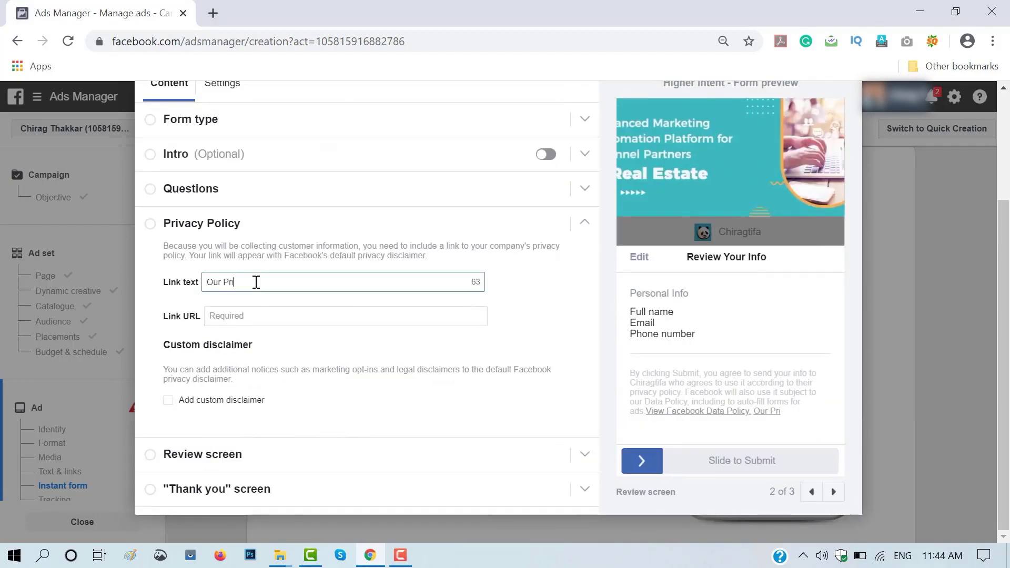
text(vacy Policy)
click(249, 315)
text(https://salespanda.com/privacy-policy)
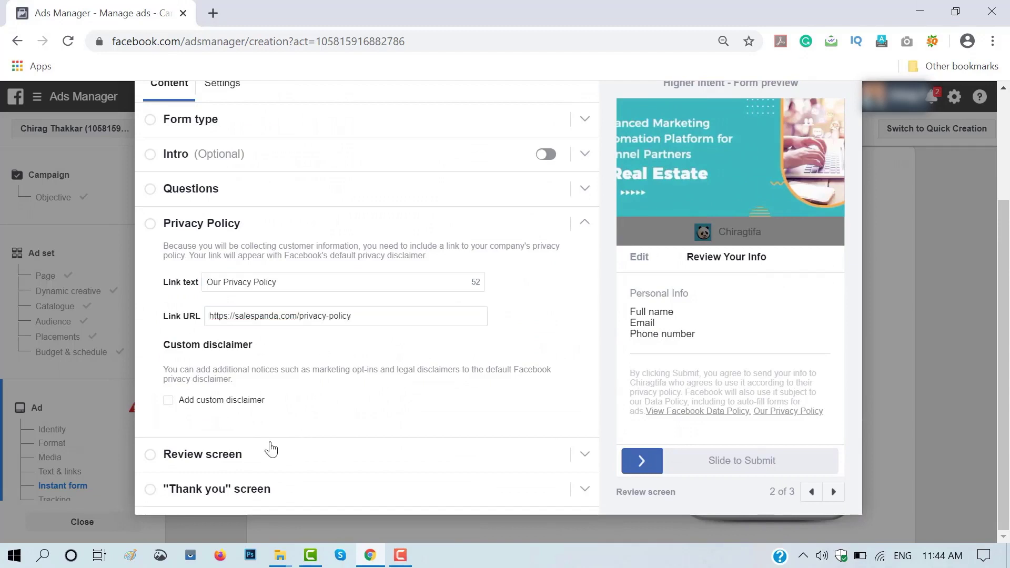
click(241, 466)
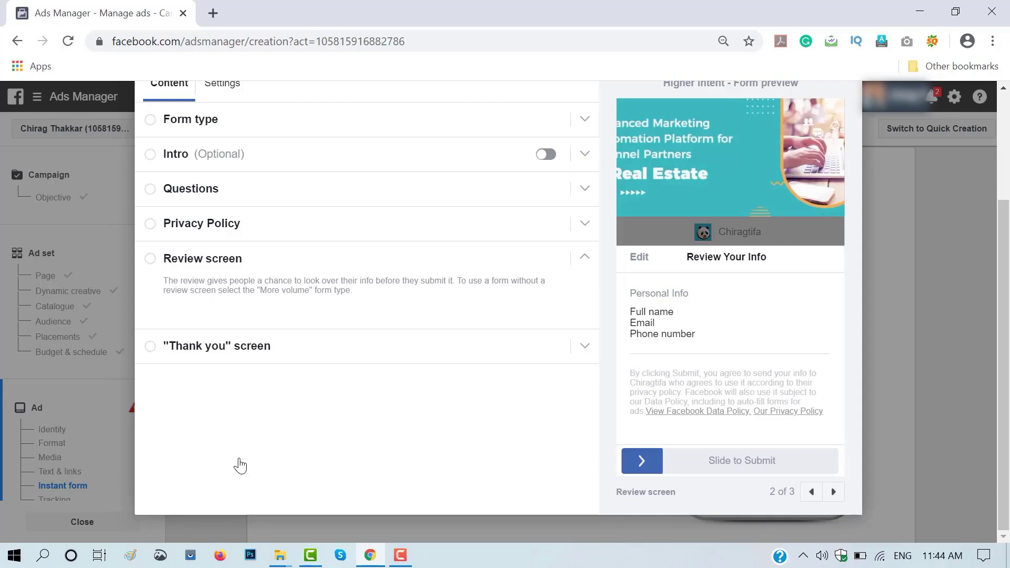
click(184, 349)
drag(353, 298, 282, 293)
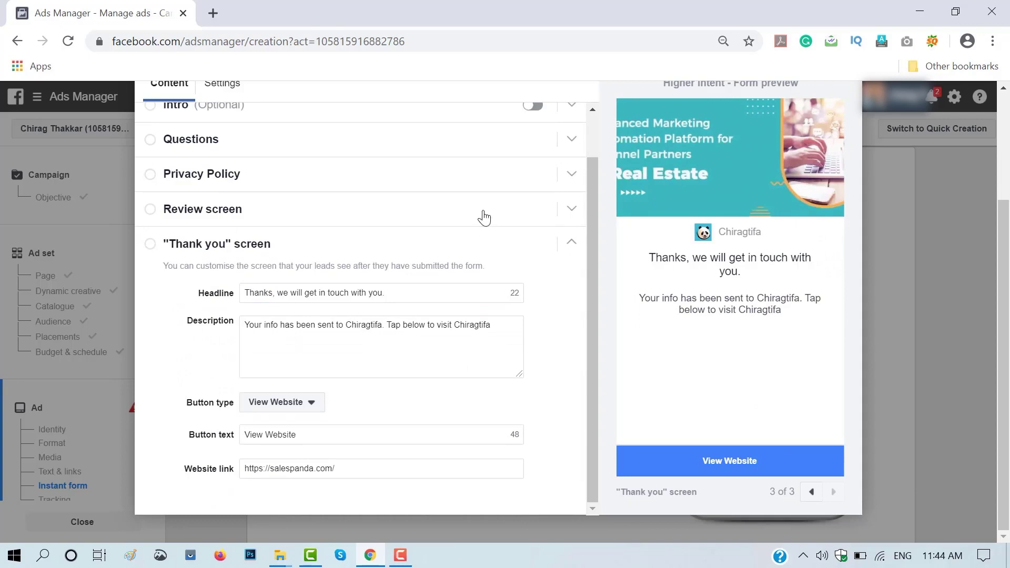
scroll(484, 217, up, 1)
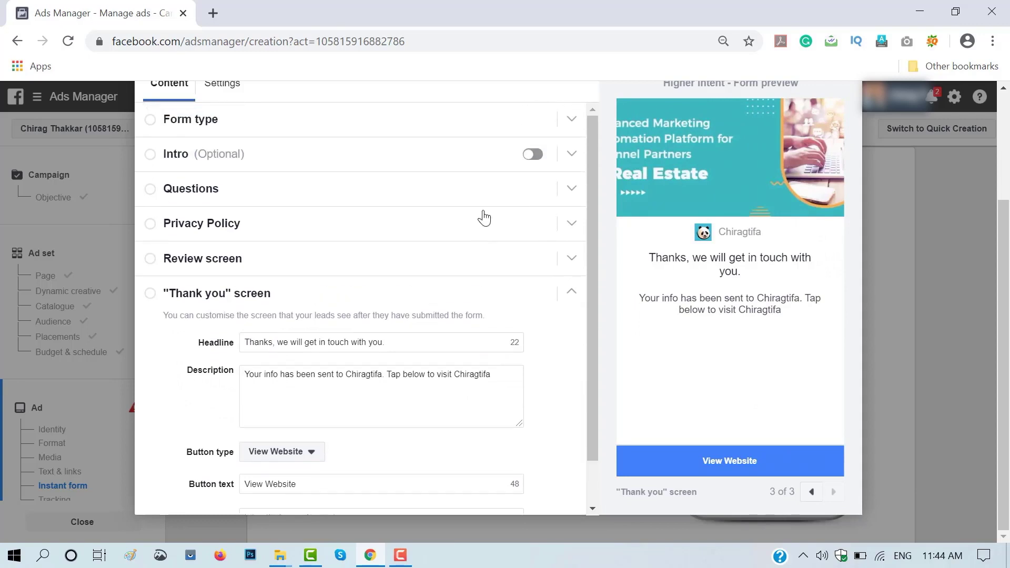
scroll(534, 330, up, 3)
click(835, 204)
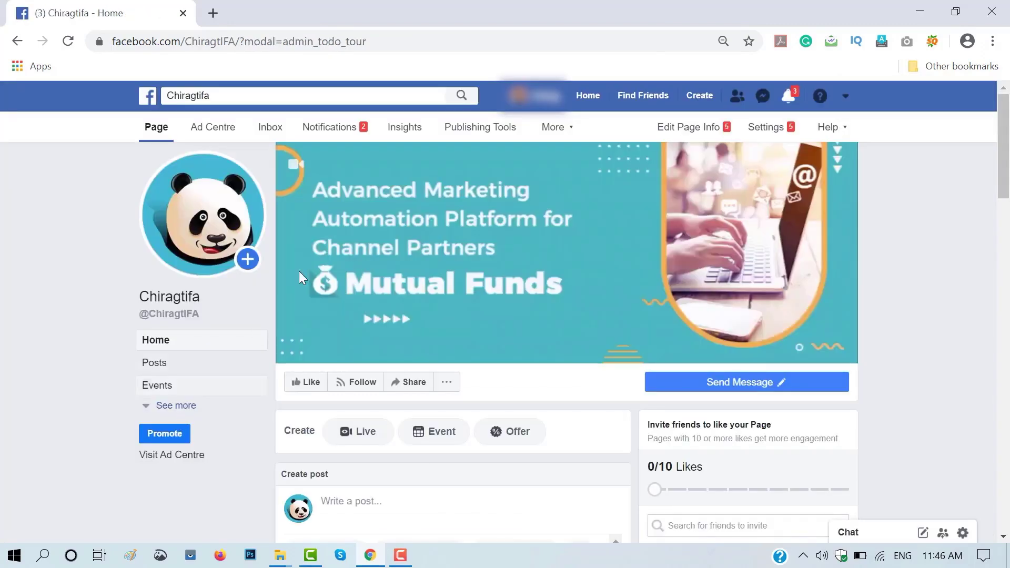
Step: Preview the World health Day lead form in the Chiragtifa Page's lead ads forms library and close the preview
click(489, 134)
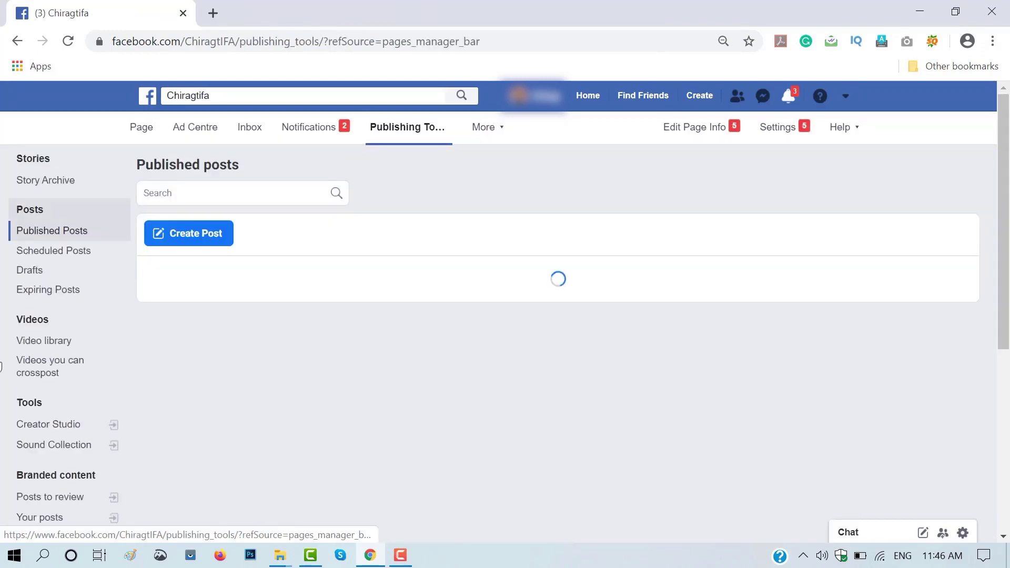
scroll(6, 379, down, 3)
scroll(3, 396, down, 4)
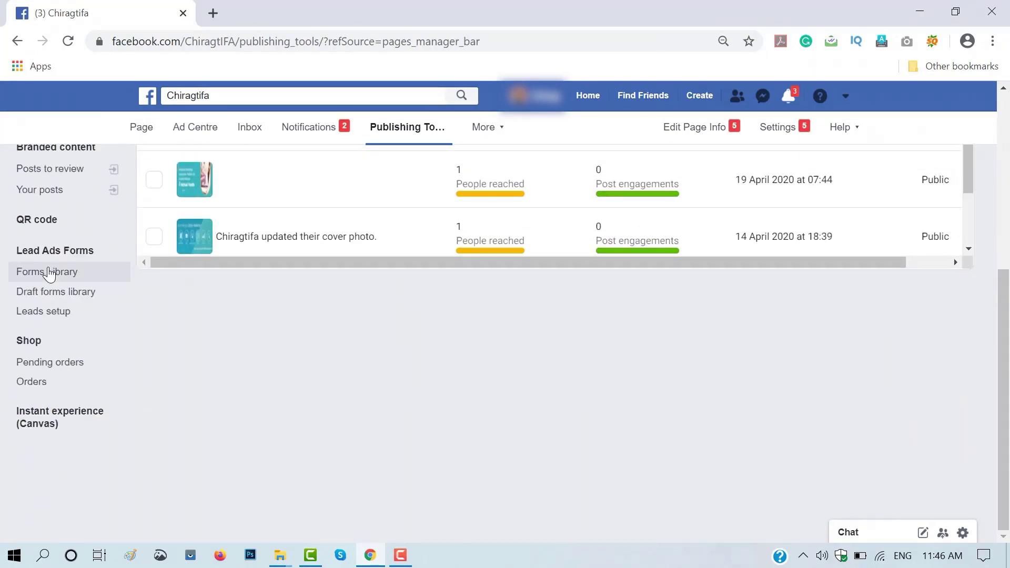
click(49, 273)
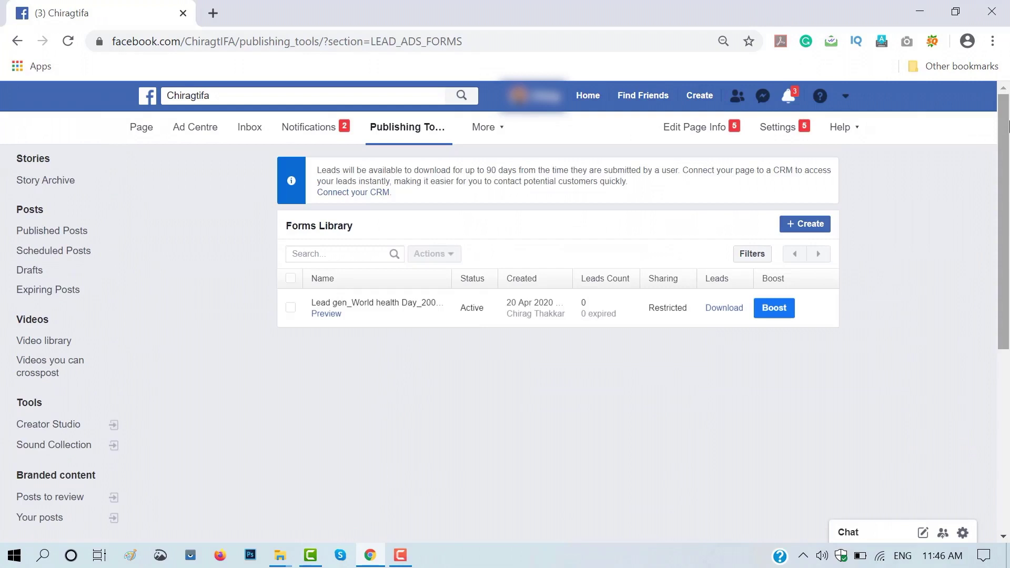
click(328, 315)
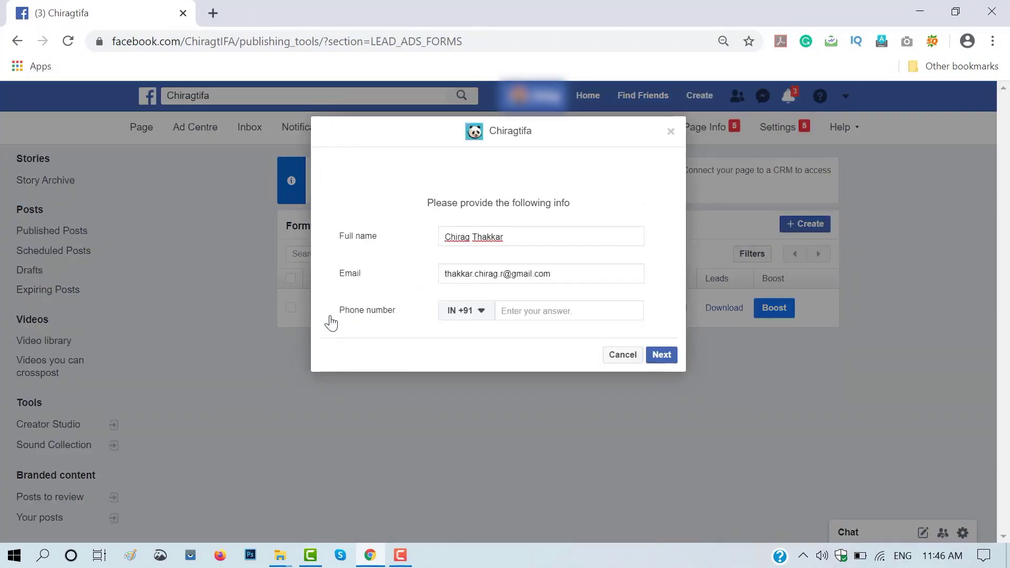
click(614, 356)
Step: Find the World Health Day post among the Page's posts and start boosting it
key(alt+Left)
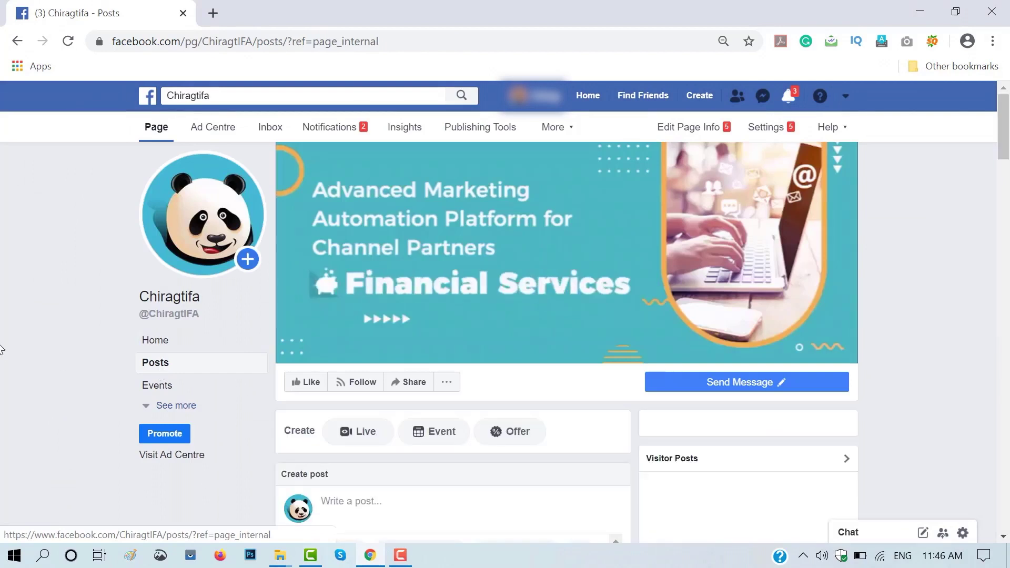
scroll(2, 350, down, 10)
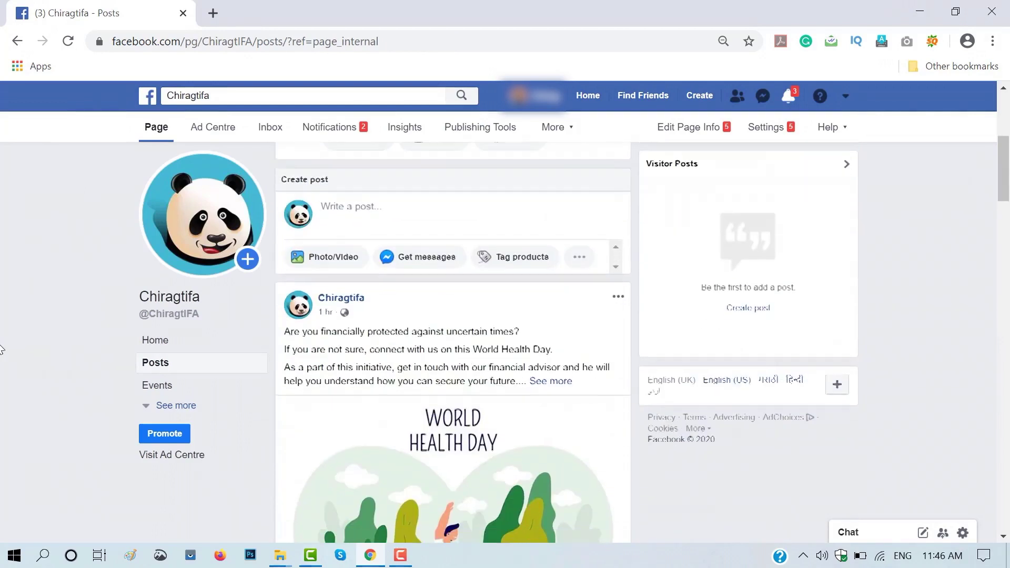
scroll(2, 350, up, 2)
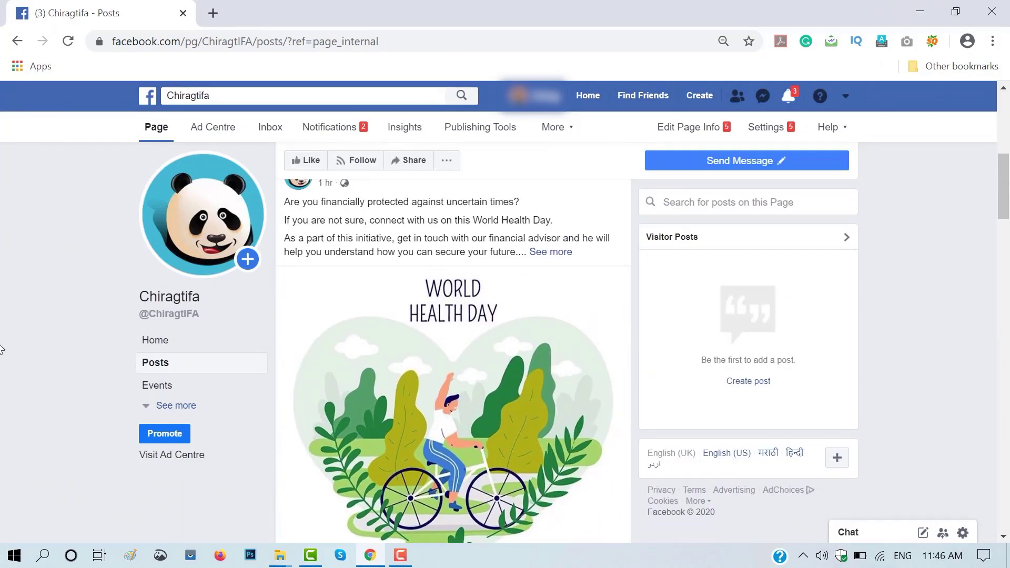
scroll(475, 371, down, 4)
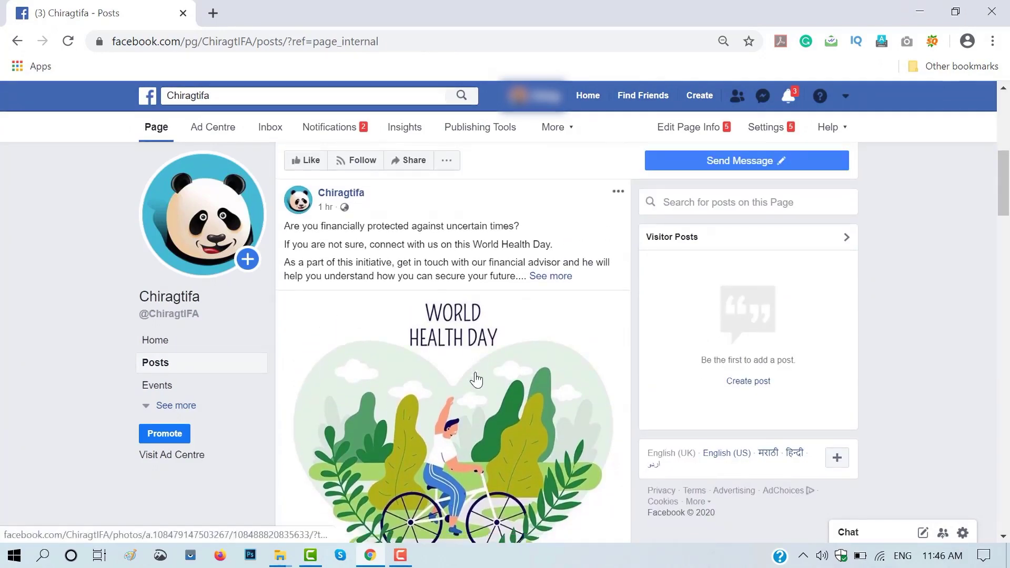
scroll(476, 379, down, 4)
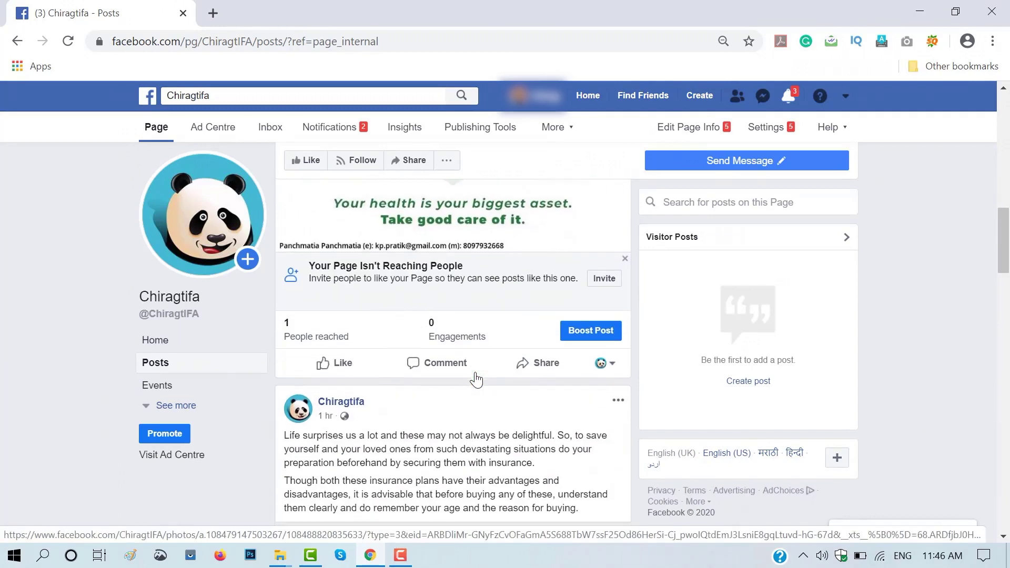
click(581, 337)
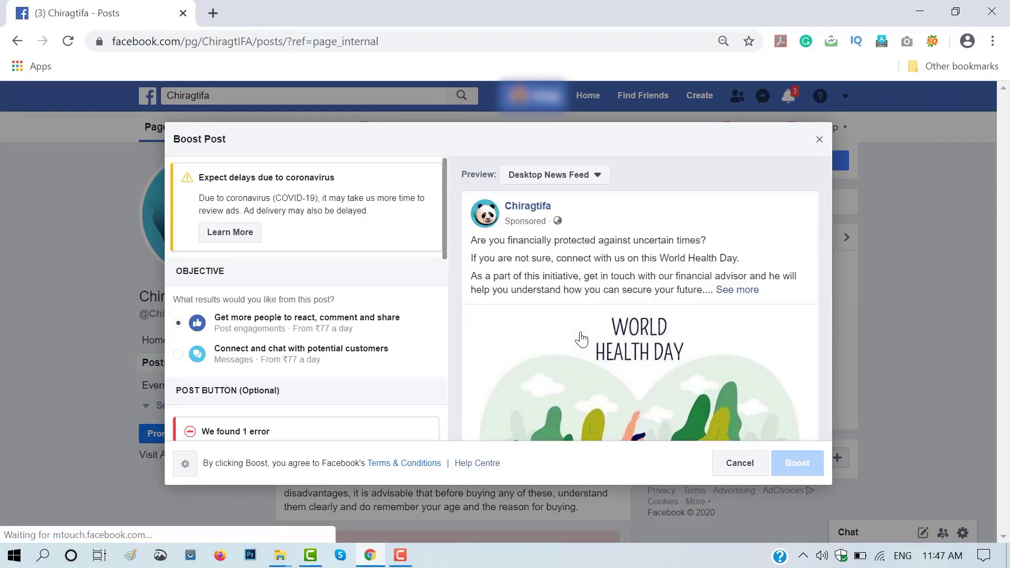
scroll(356, 273, down, 1)
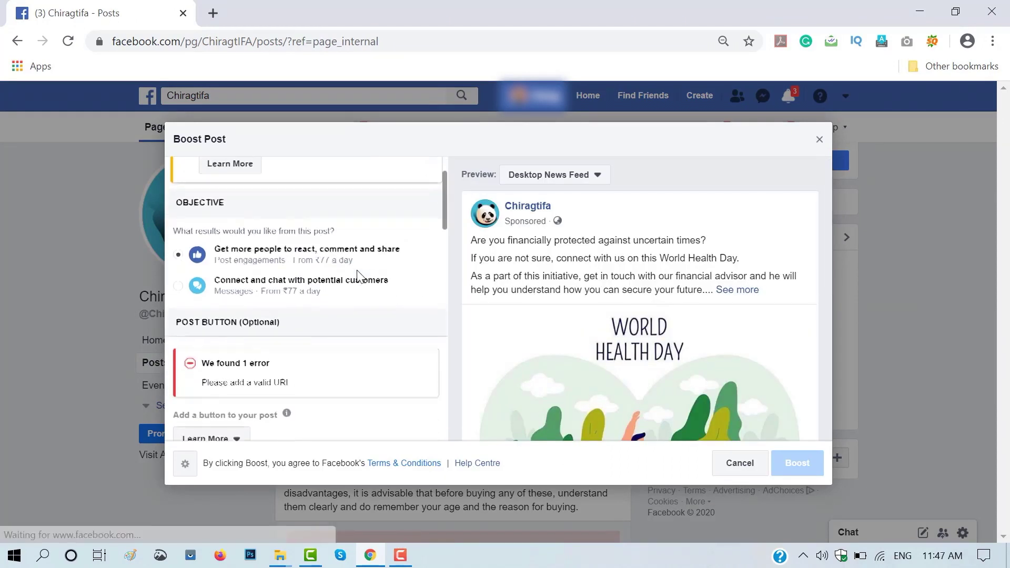
scroll(357, 273, down, 1)
scroll(345, 311, down, 3)
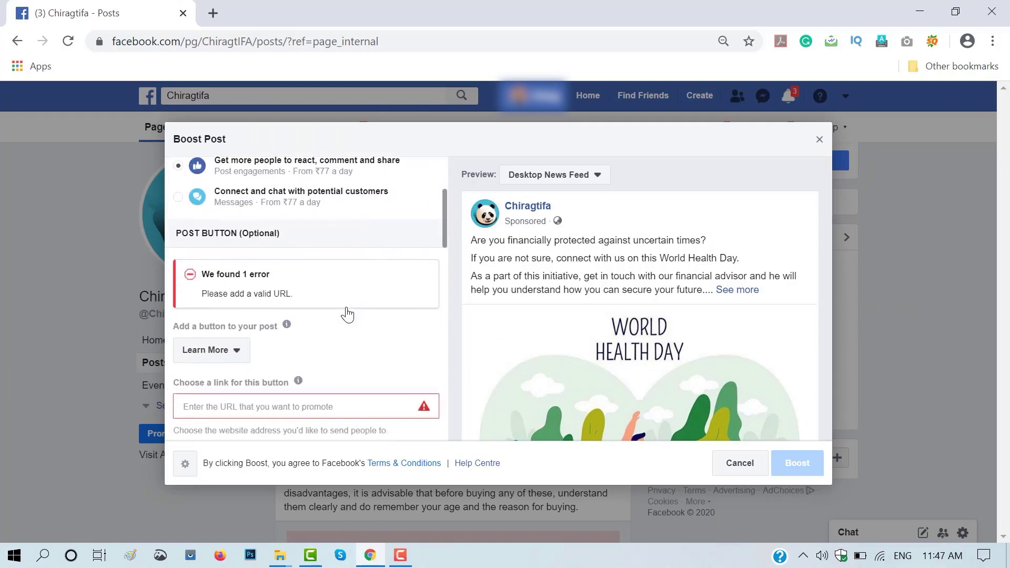
click(345, 311)
text(https://www.salespanda.com)
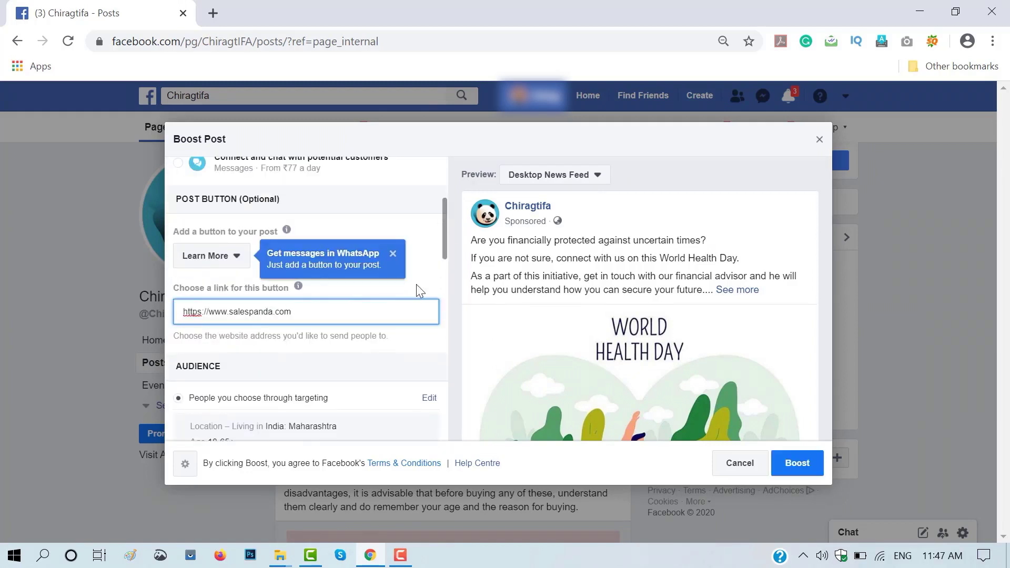
Step: Dismiss the WhatsApp messaging tip and look through the post button choices, keeping Learn More
click(393, 256)
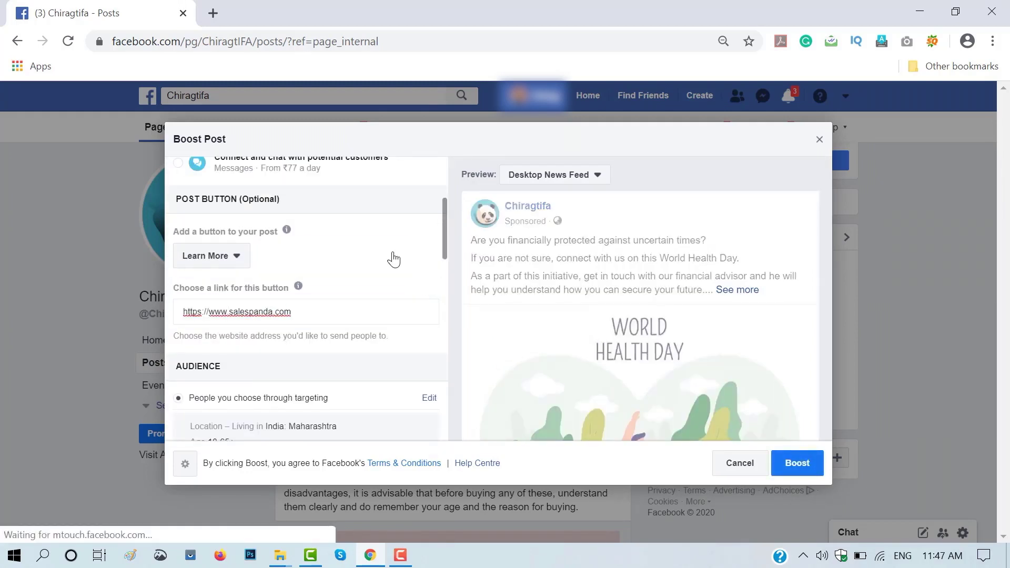
click(231, 257)
click(384, 277)
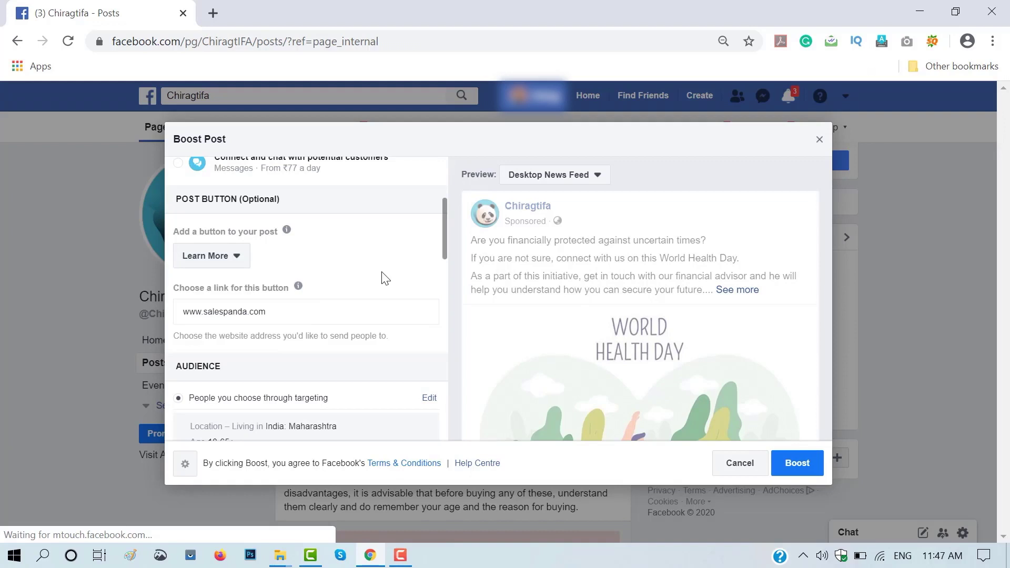
Step: Review the audience settings for people chosen through targeting in the boosted post
scroll(384, 279, down, 3)
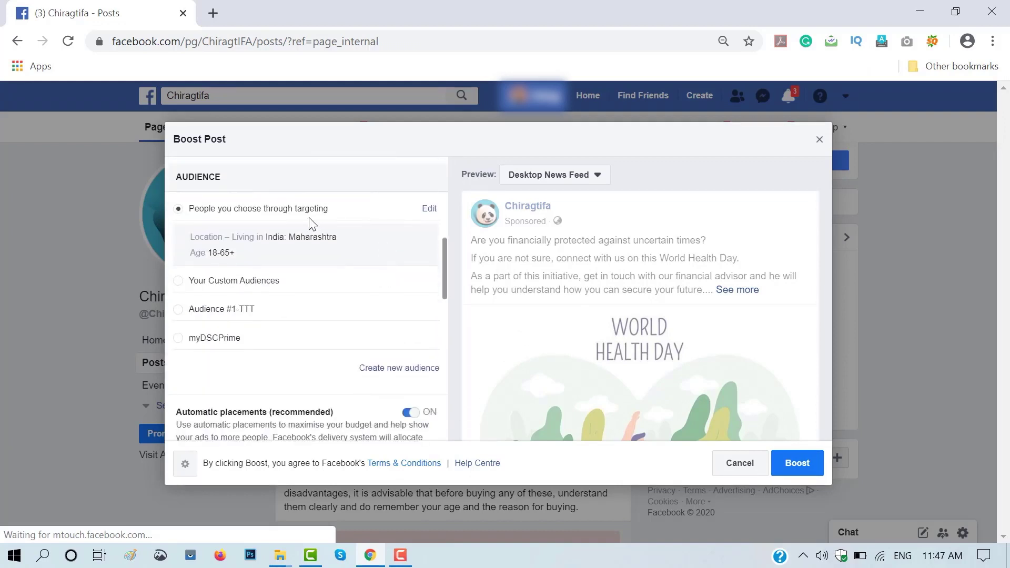
click(428, 210)
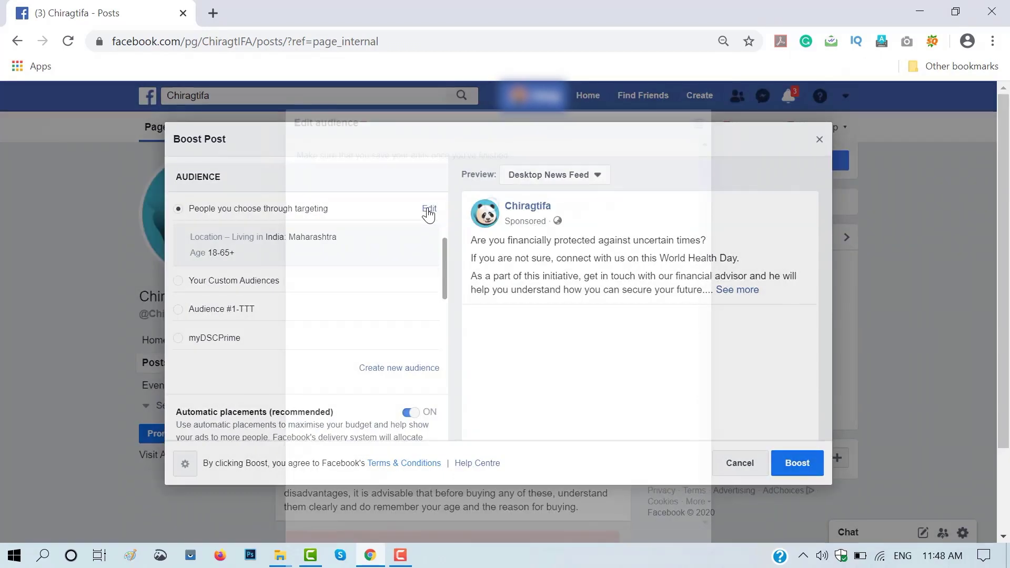
scroll(470, 364, down, 2)
scroll(470, 364, up, 2)
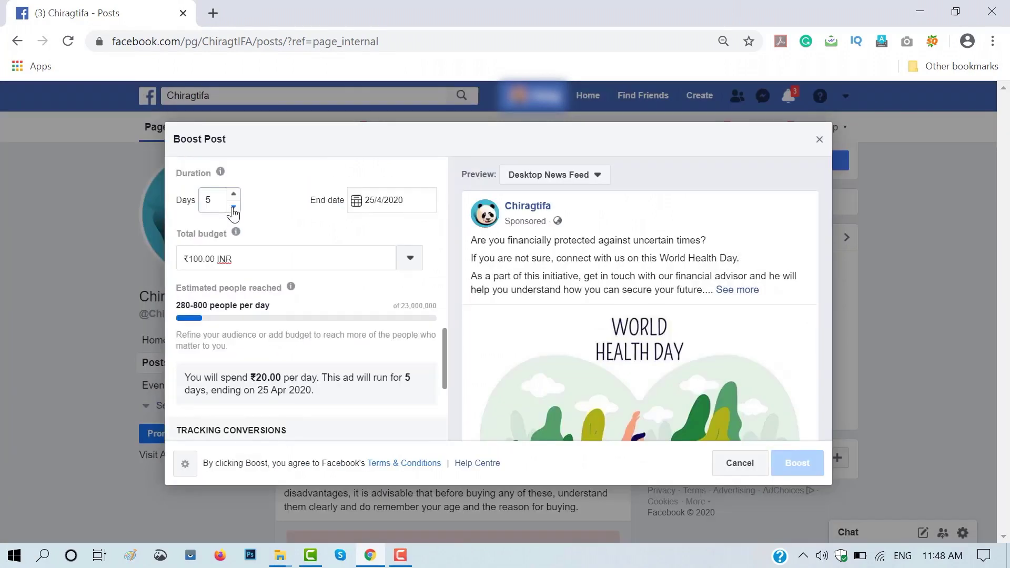
Step: Shorten the boost's duration to no more than 2 days and submit the World Health Day post boost
triple_click(232, 205)
click(234, 260)
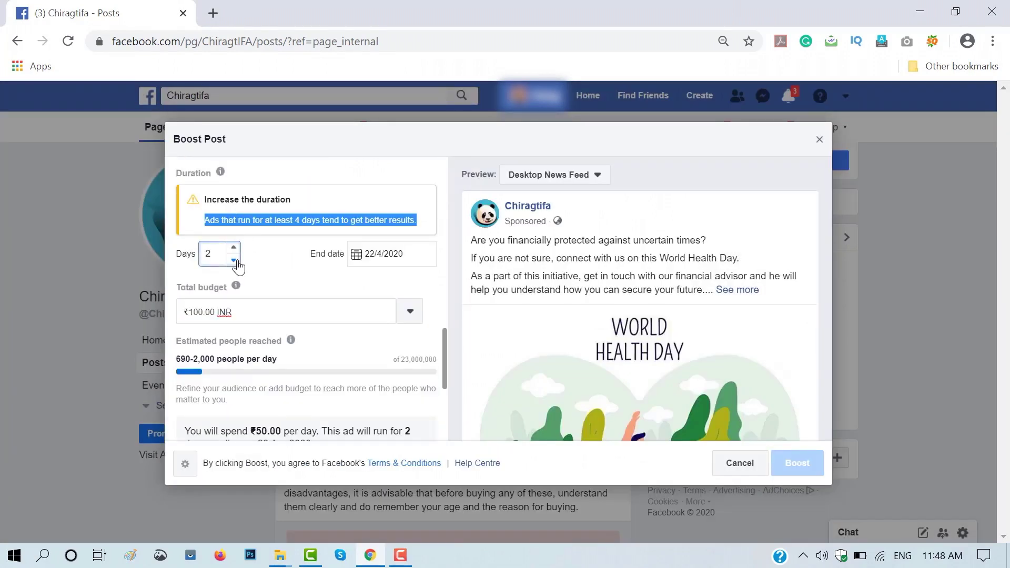
click(235, 261)
click(272, 271)
scroll(273, 270, down, 4)
click(784, 466)
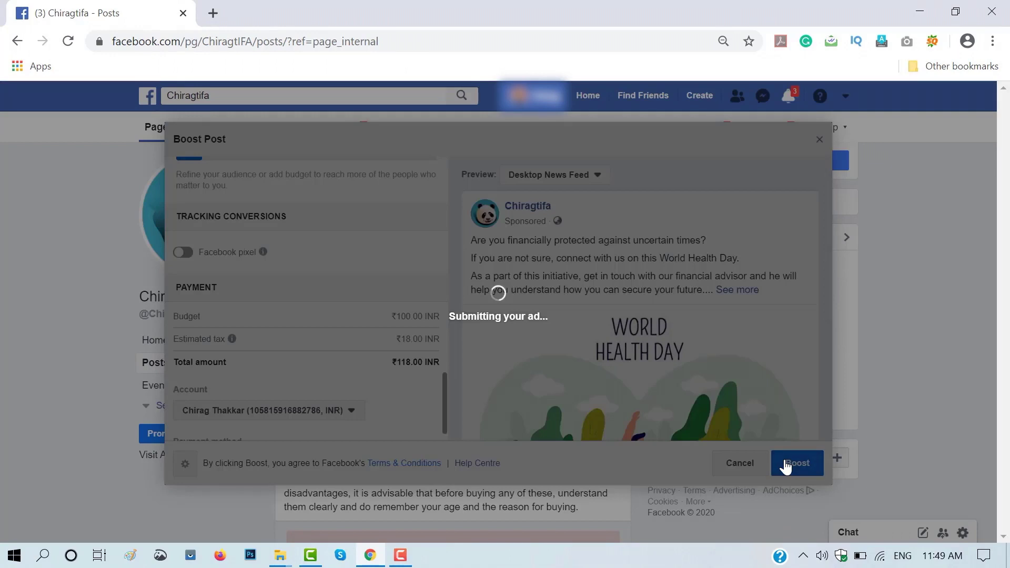